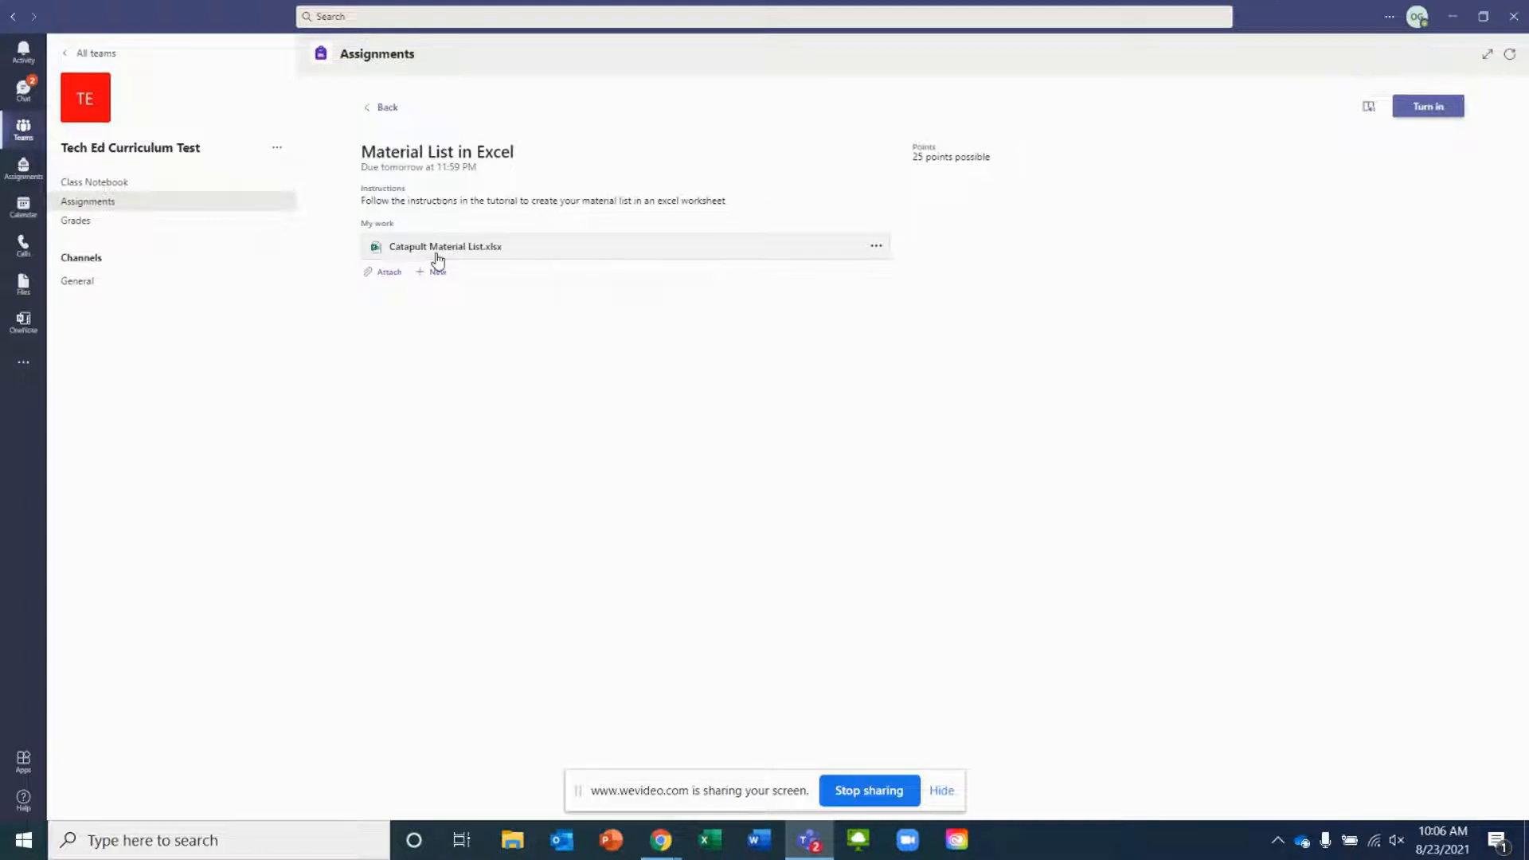
Open the Catapult Material List workbook from the assignment and switch it to the desktop Excel app
left_click(437, 260)
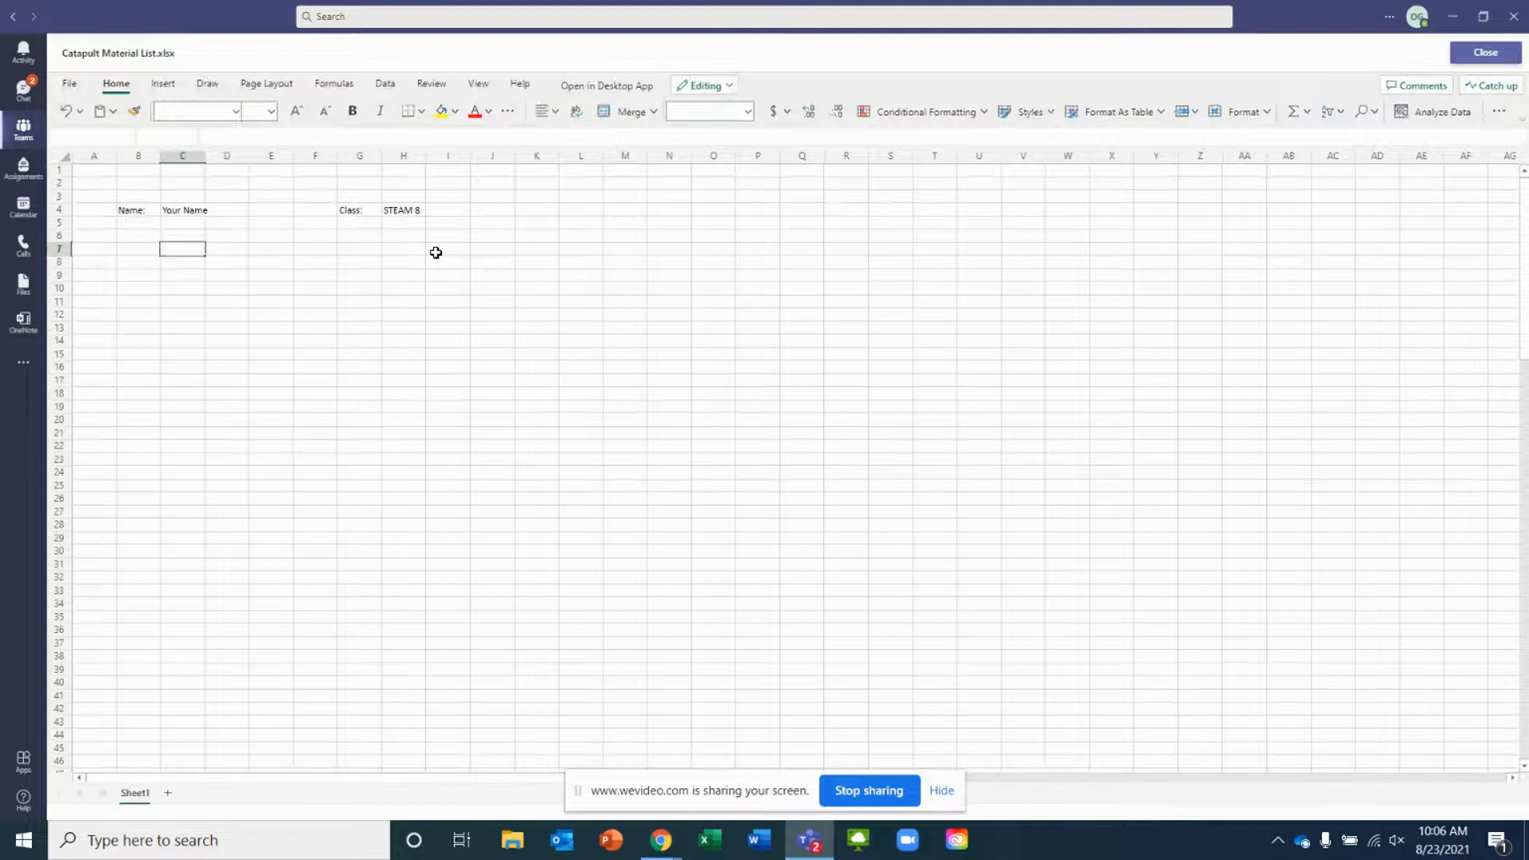
left_click(172, 244)
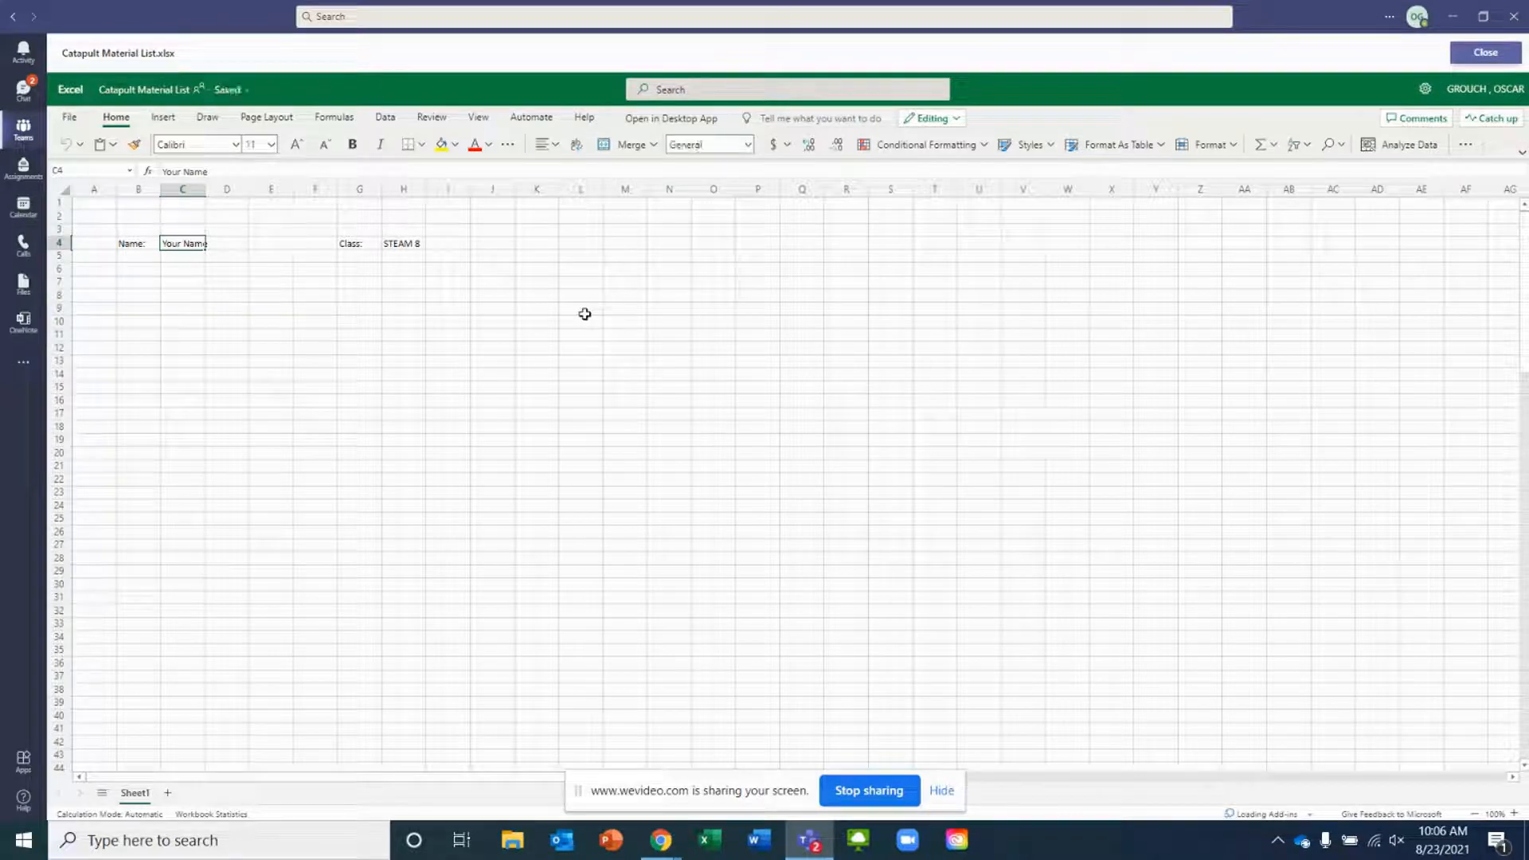
left_click(658, 120)
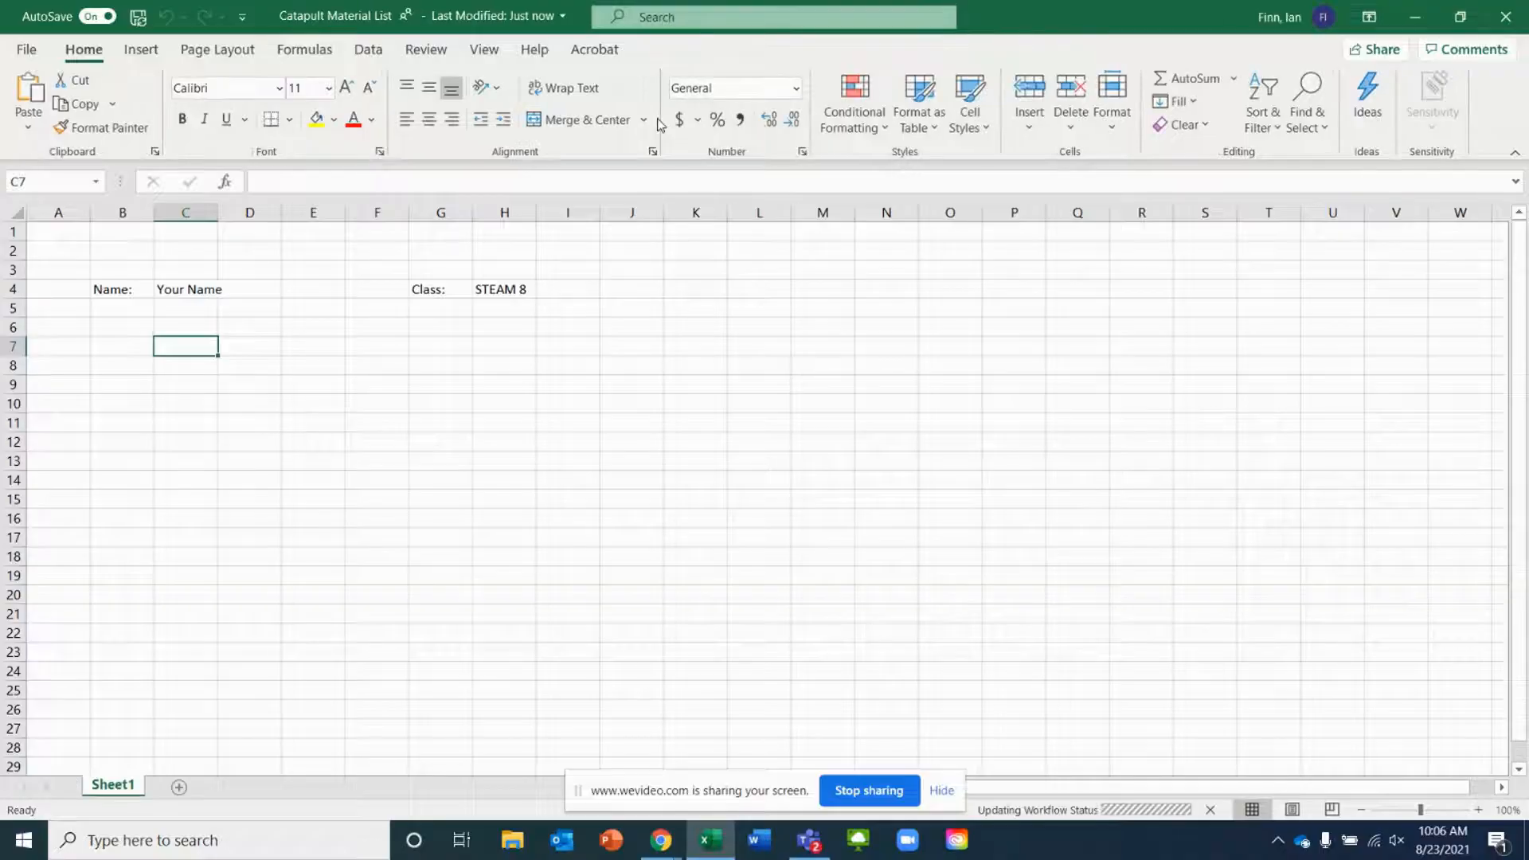
Replace the Your Name placeholder in the Name field with your own name
left_click(171, 287)
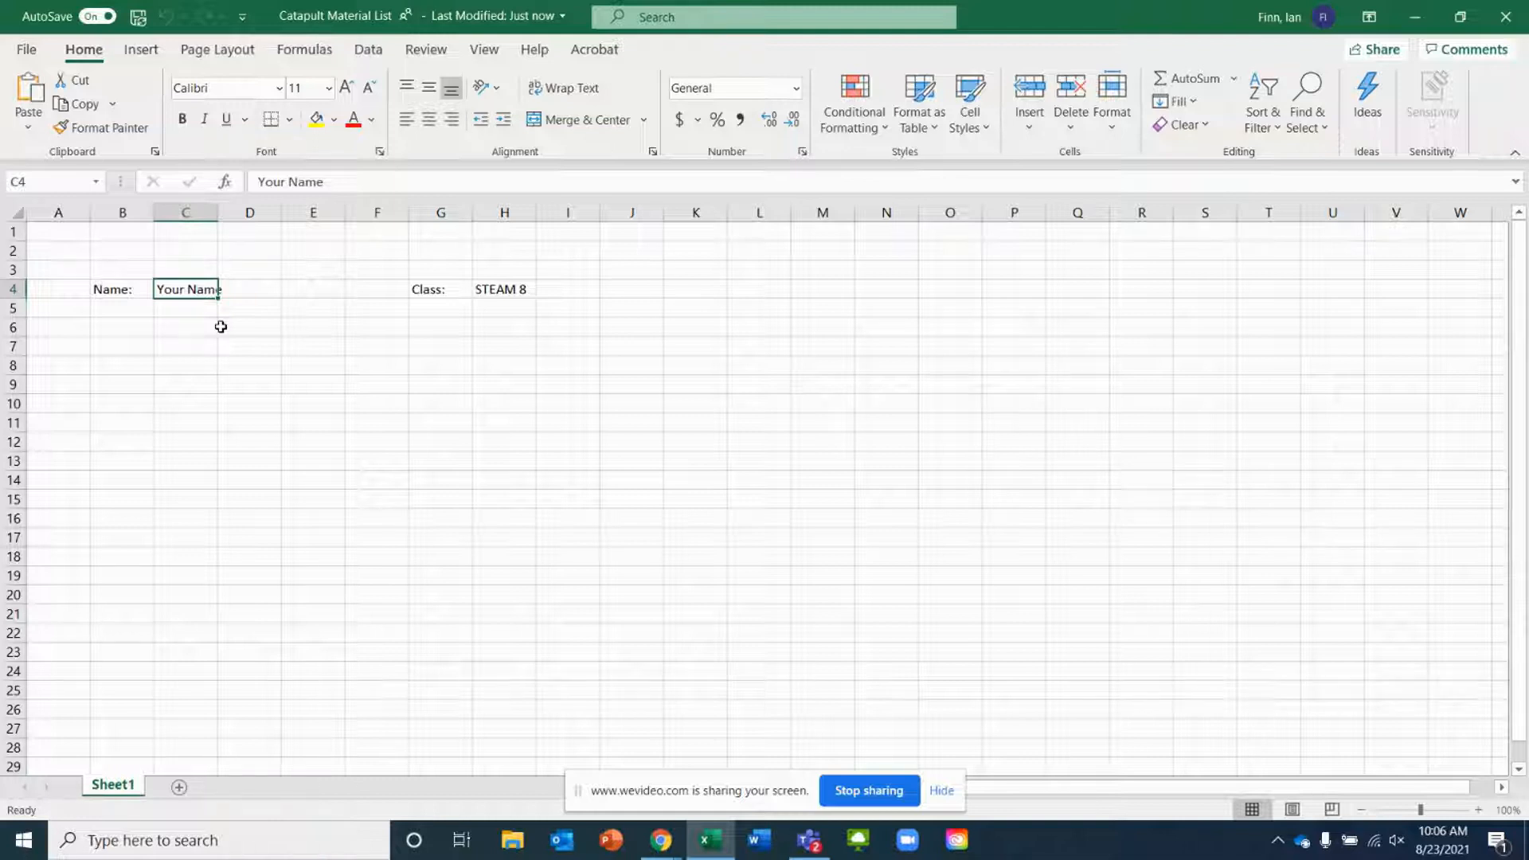
type("Mr. Finn")
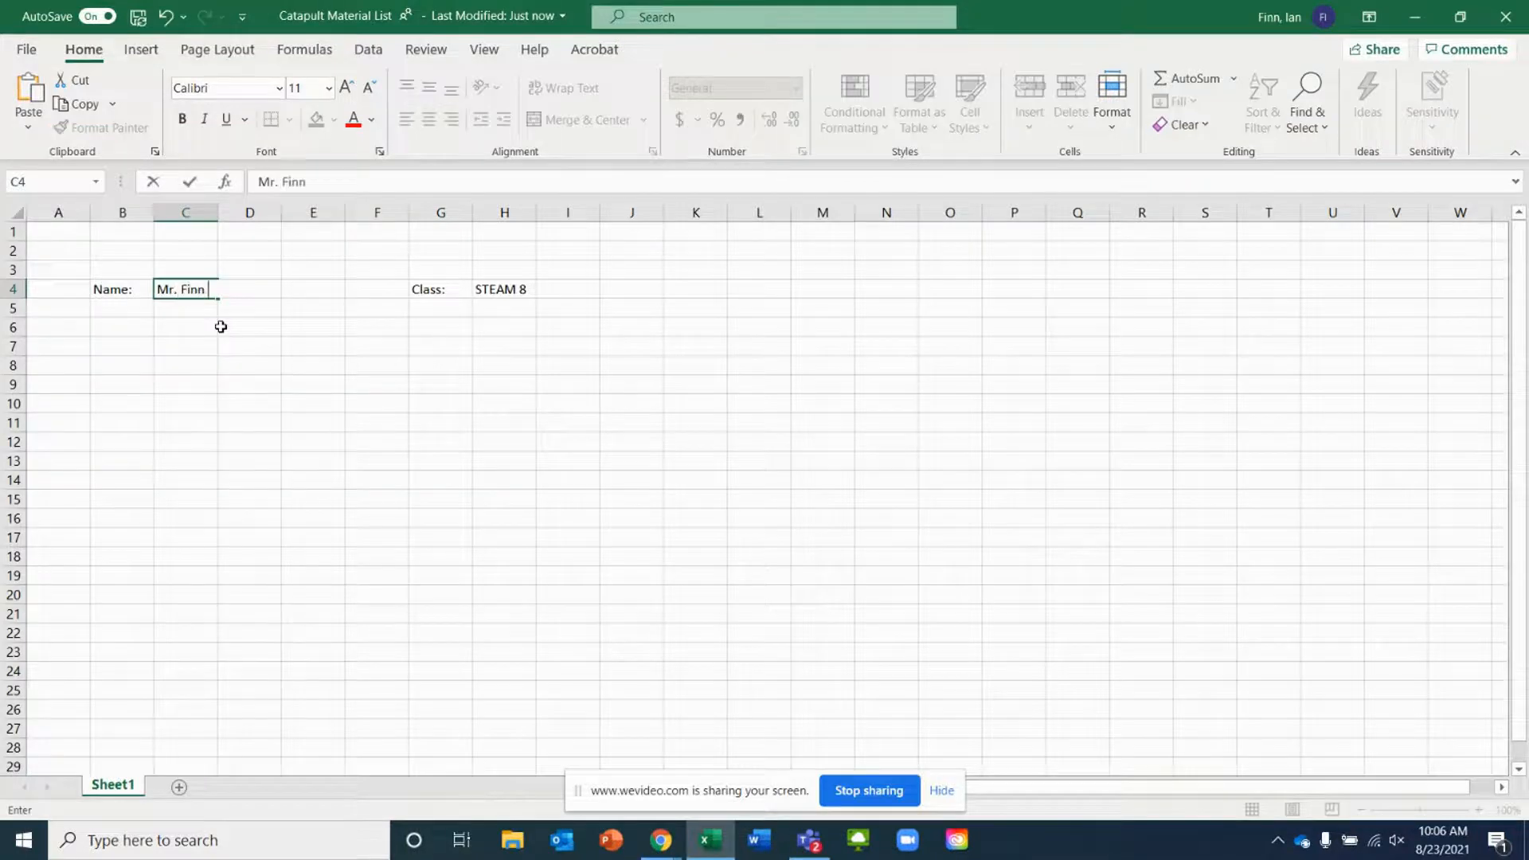
key("Tab")
key("Tab")
key("Tab")
key("Tab")
key("Tab")
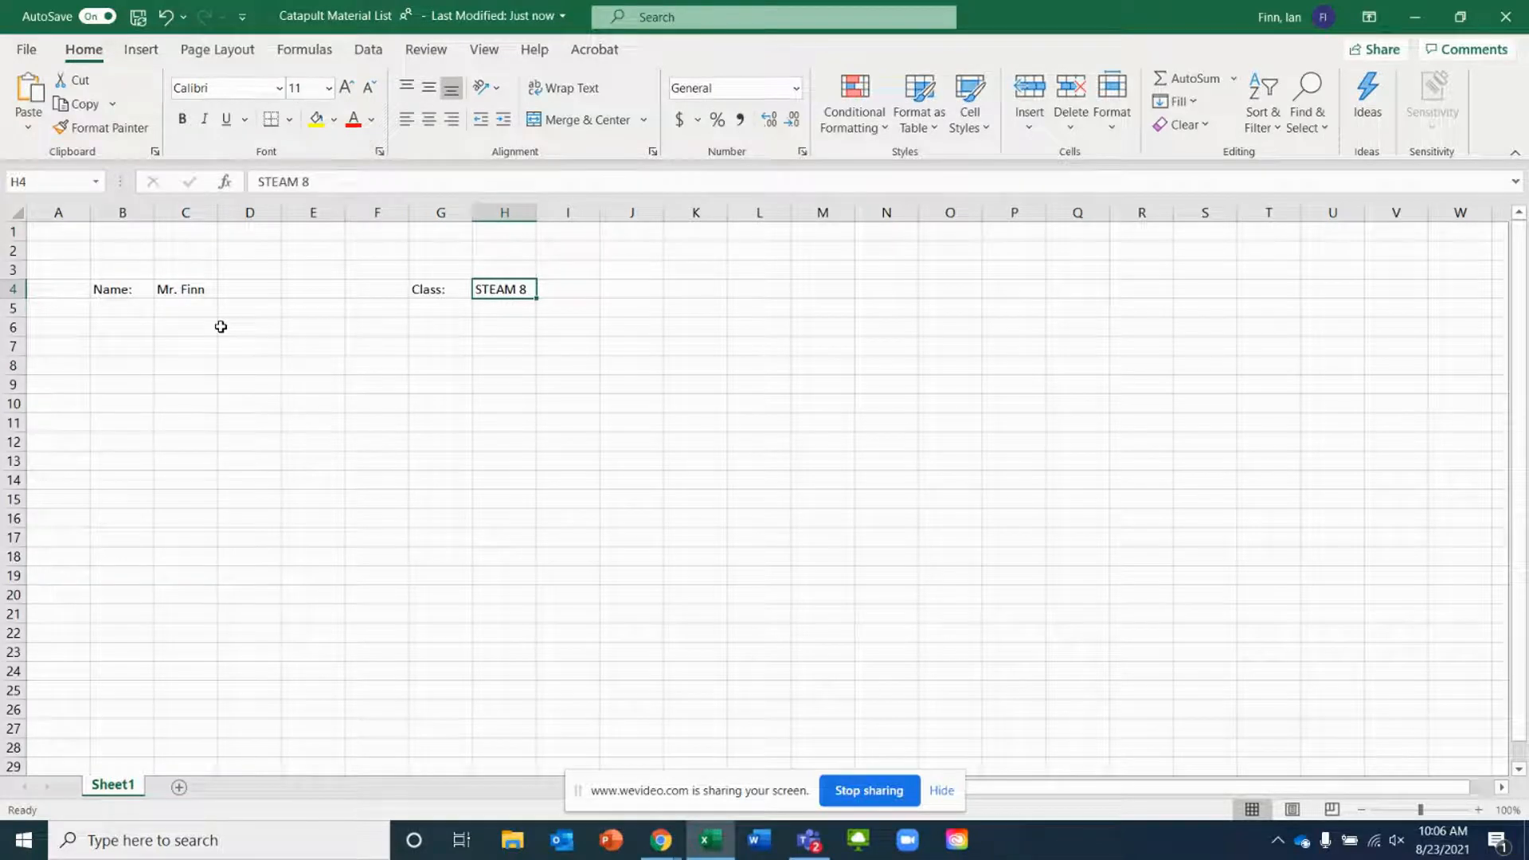
Set the Class field to STEAM 7A
type("STEAM ")
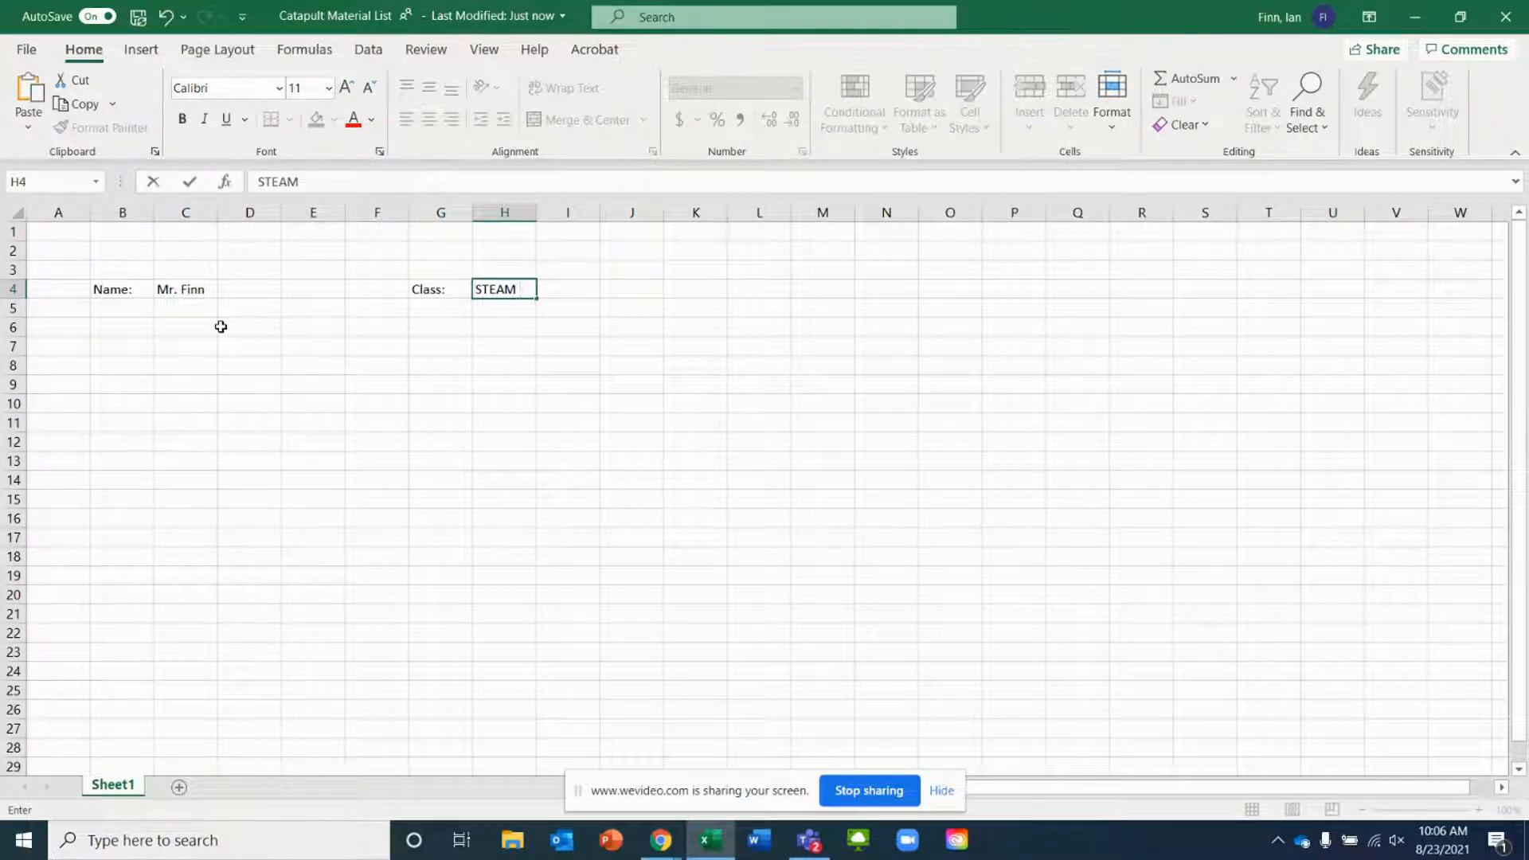
type("7A")
left_click(186, 345)
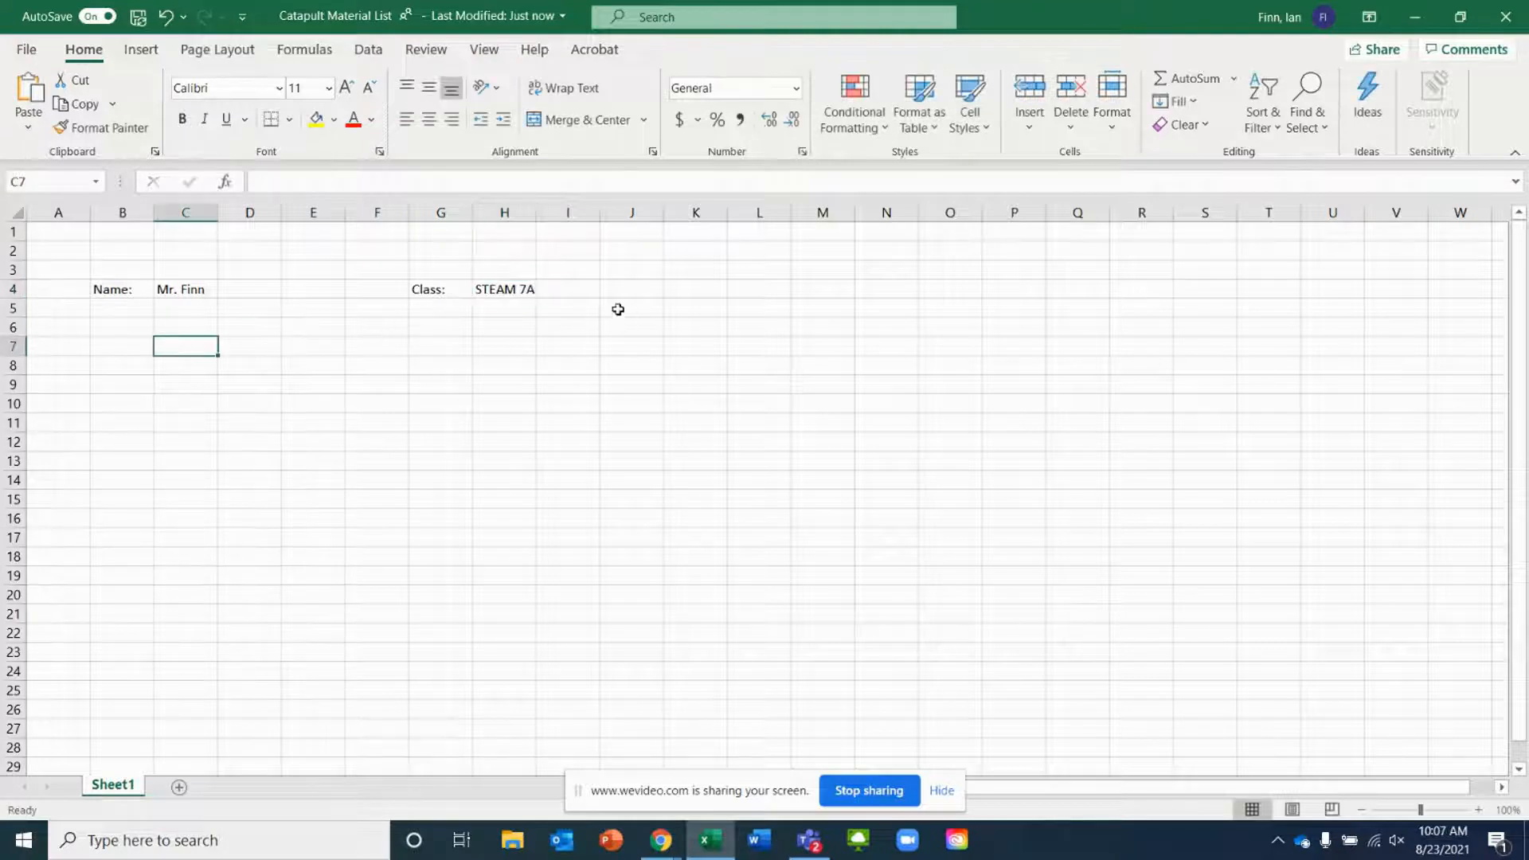
Review the open browser tabs with the product pages for the catapult materials
left_click(489, 363)
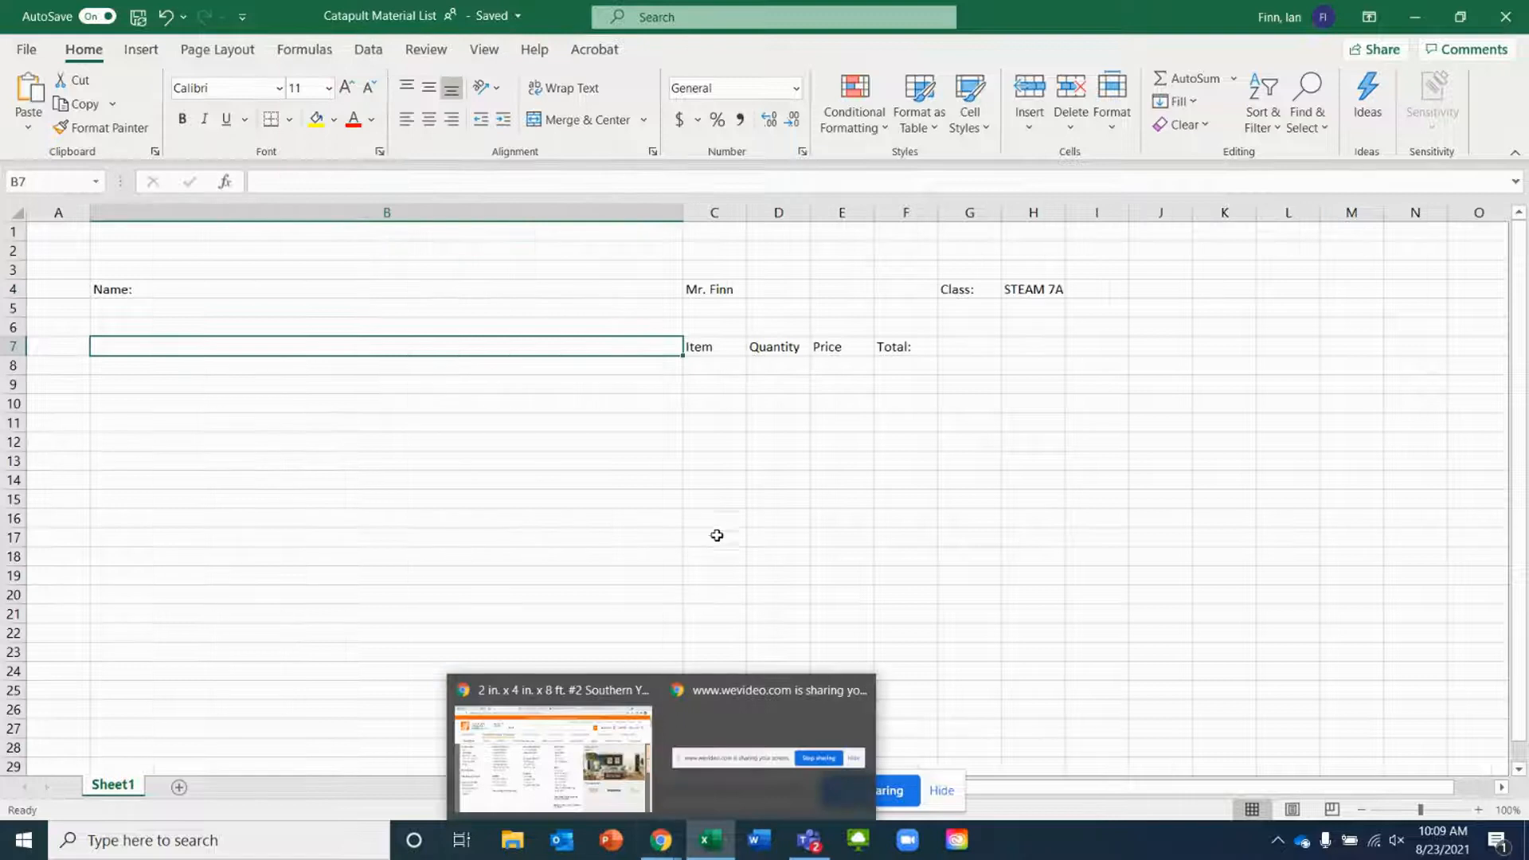
left_click(665, 846)
left_click(605, 777)
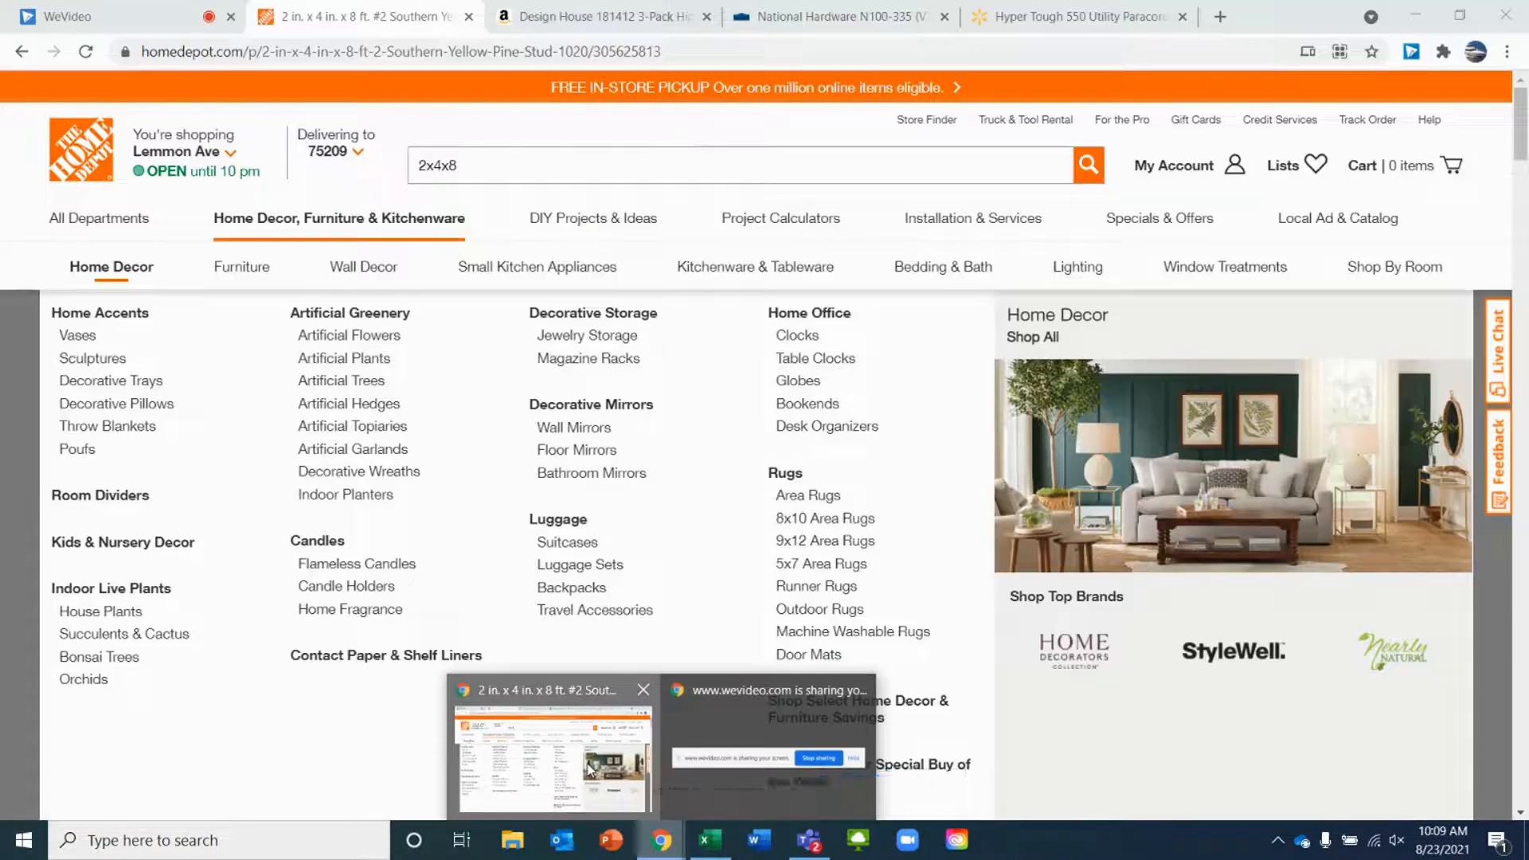
left_click(589, 14)
left_click(828, 16)
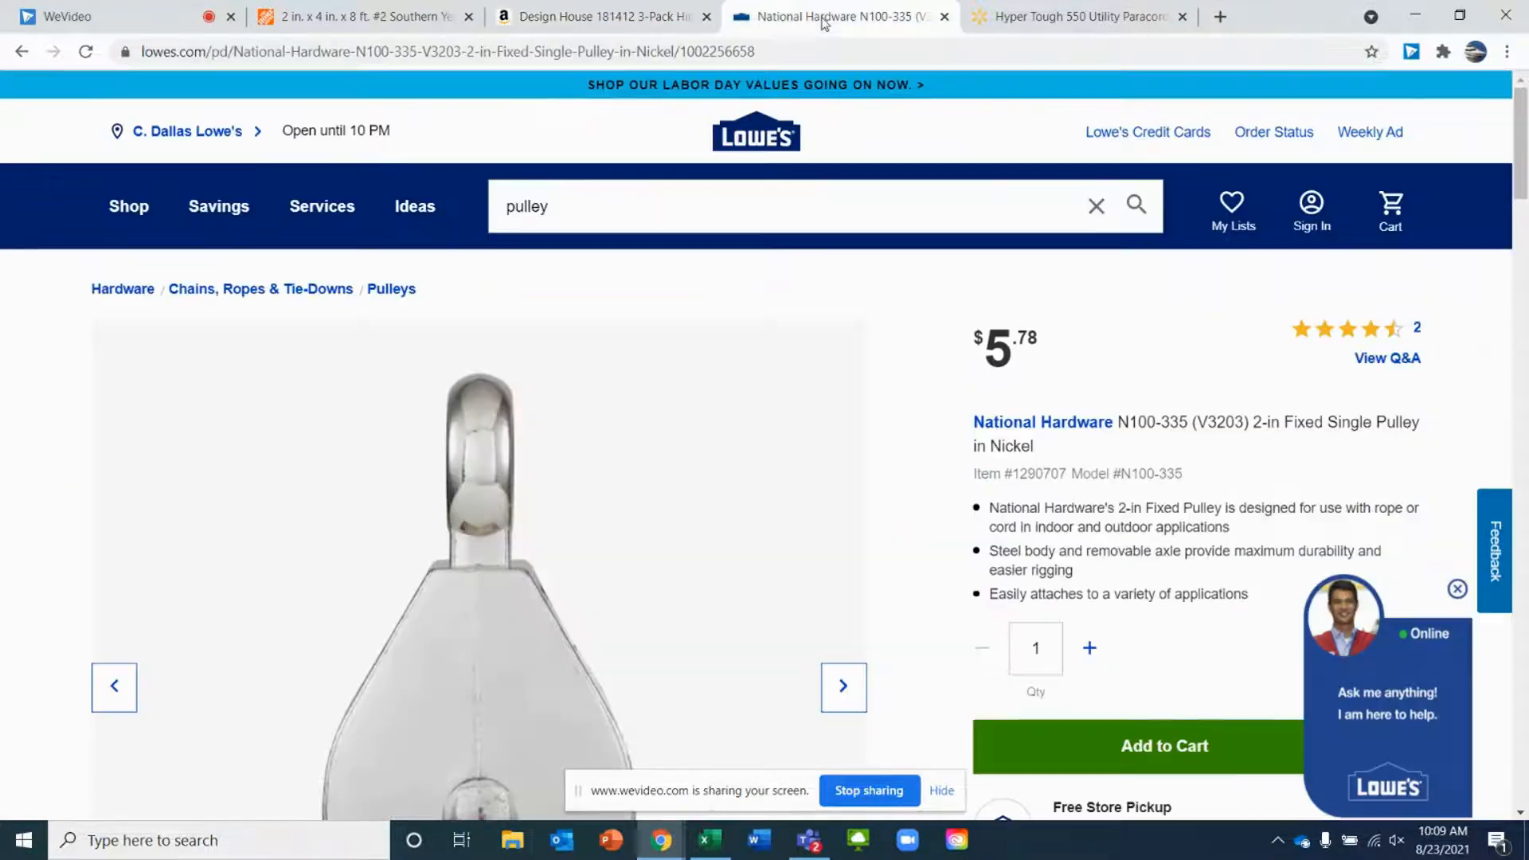
scroll(846, 354, "down", 3)
scroll(846, 354, "up", 3)
left_click(1059, 18)
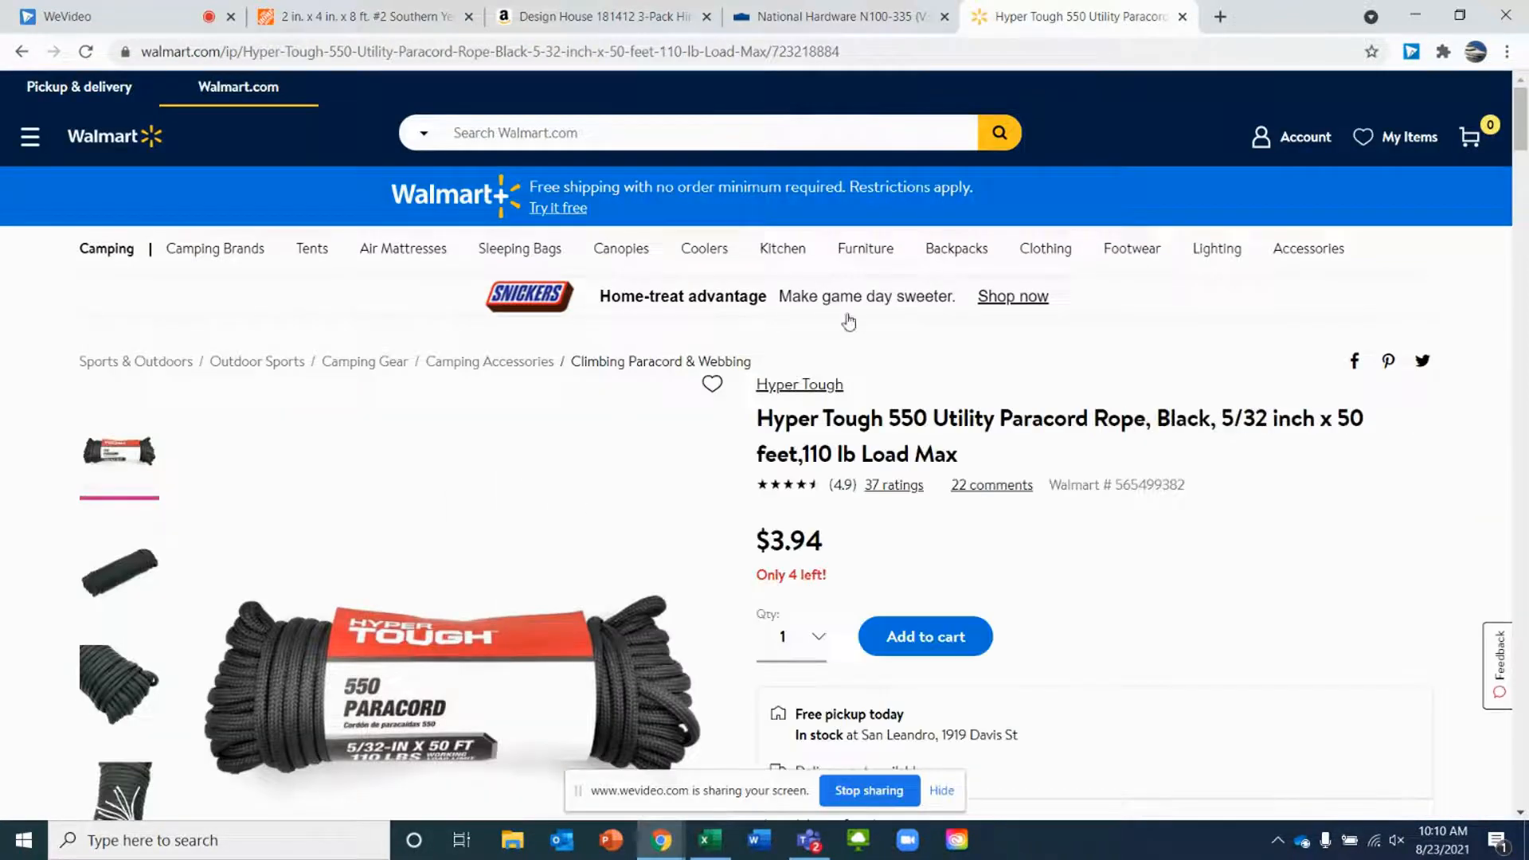
left_click(422, 11)
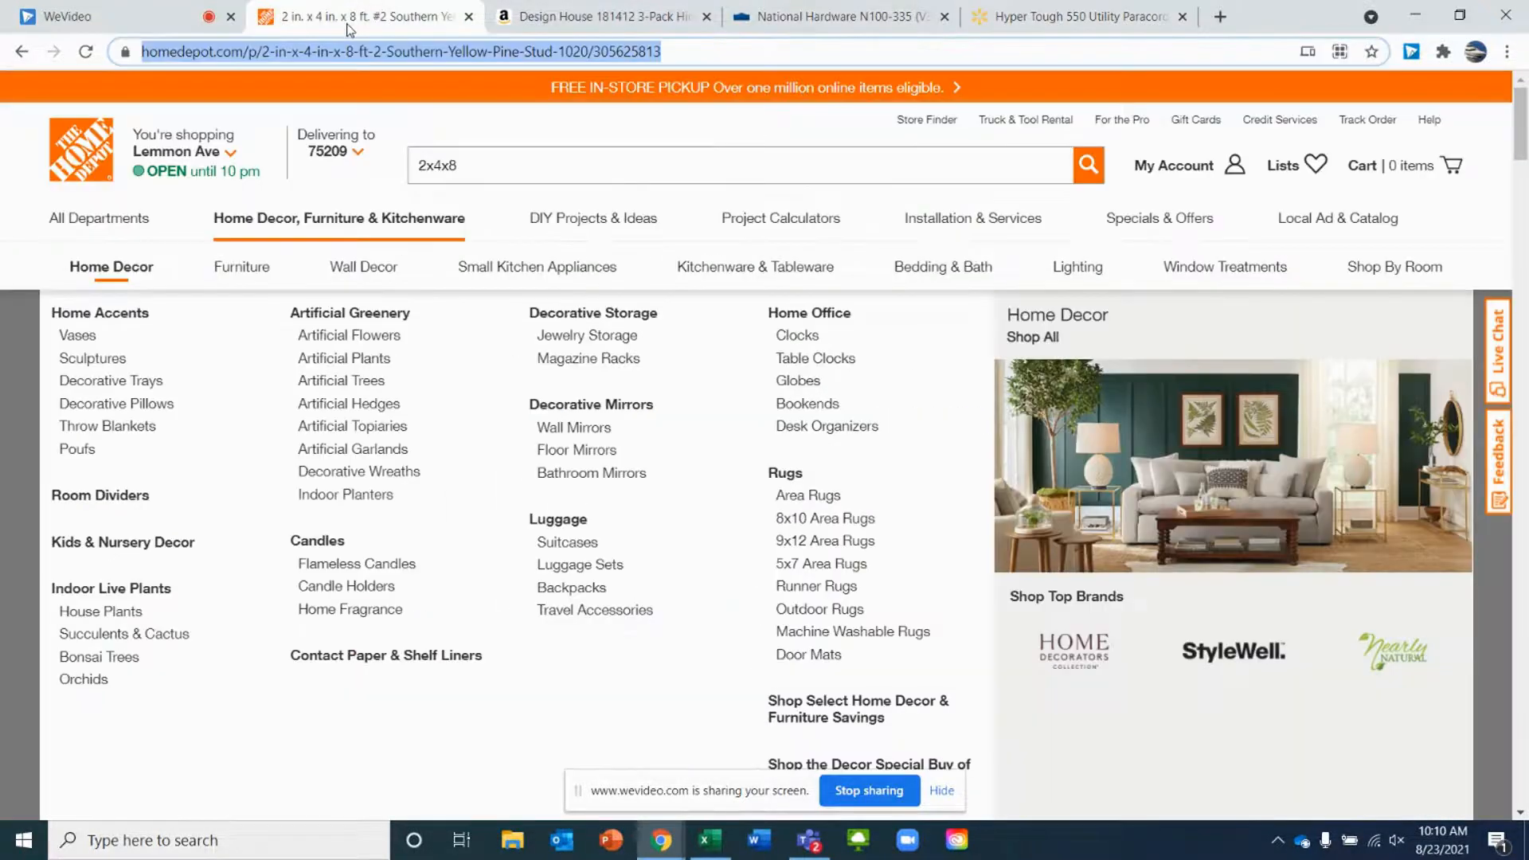
left_click(510, 438)
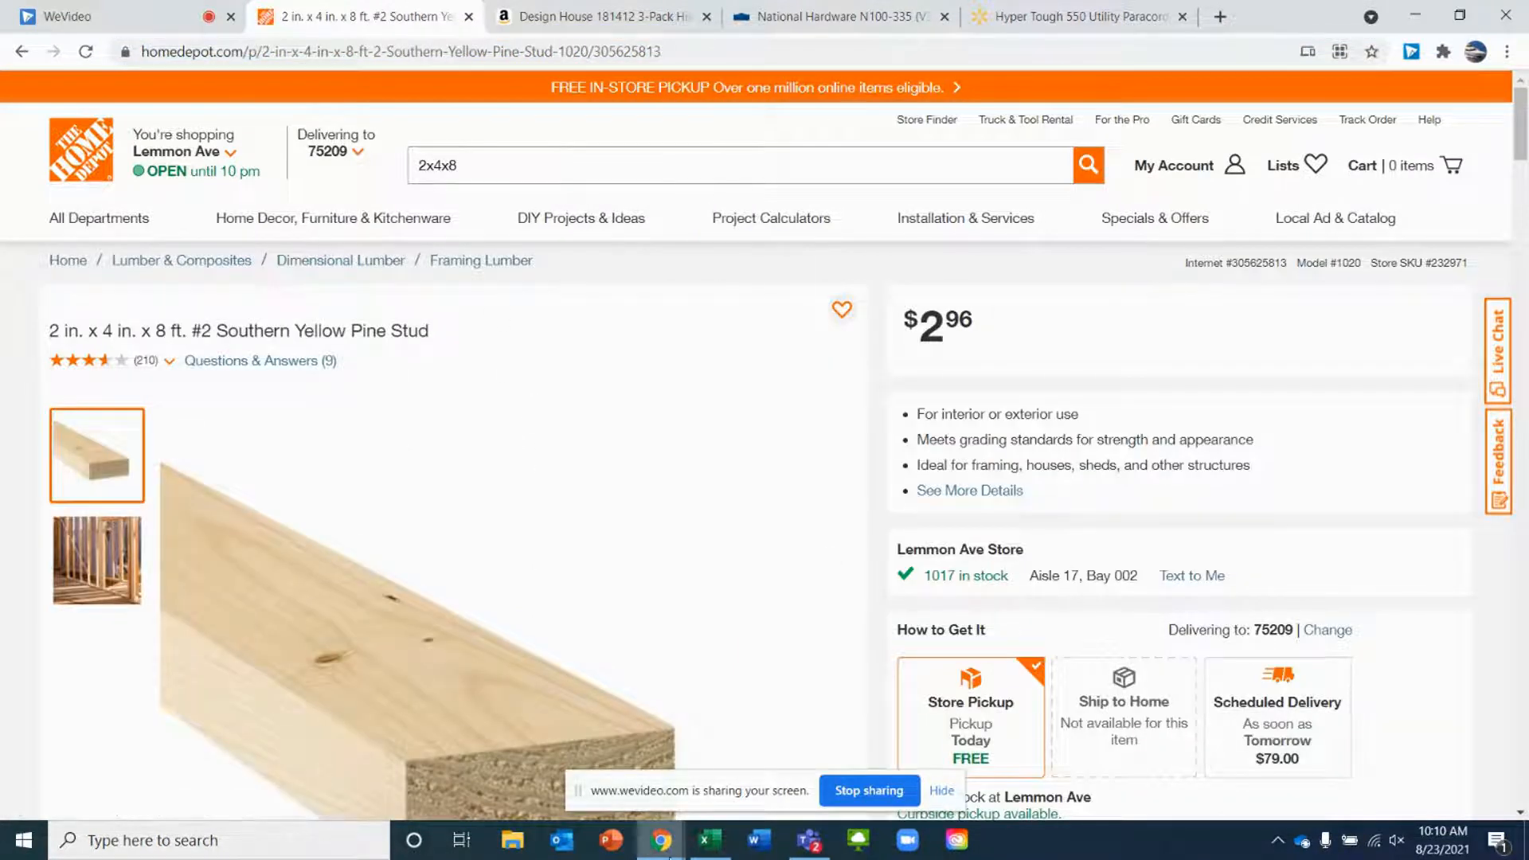
Clear the old Item, Quantity, Price and Total headers from row 7
left_click(713, 842)
left_click(500, 417)
left_click(706, 346)
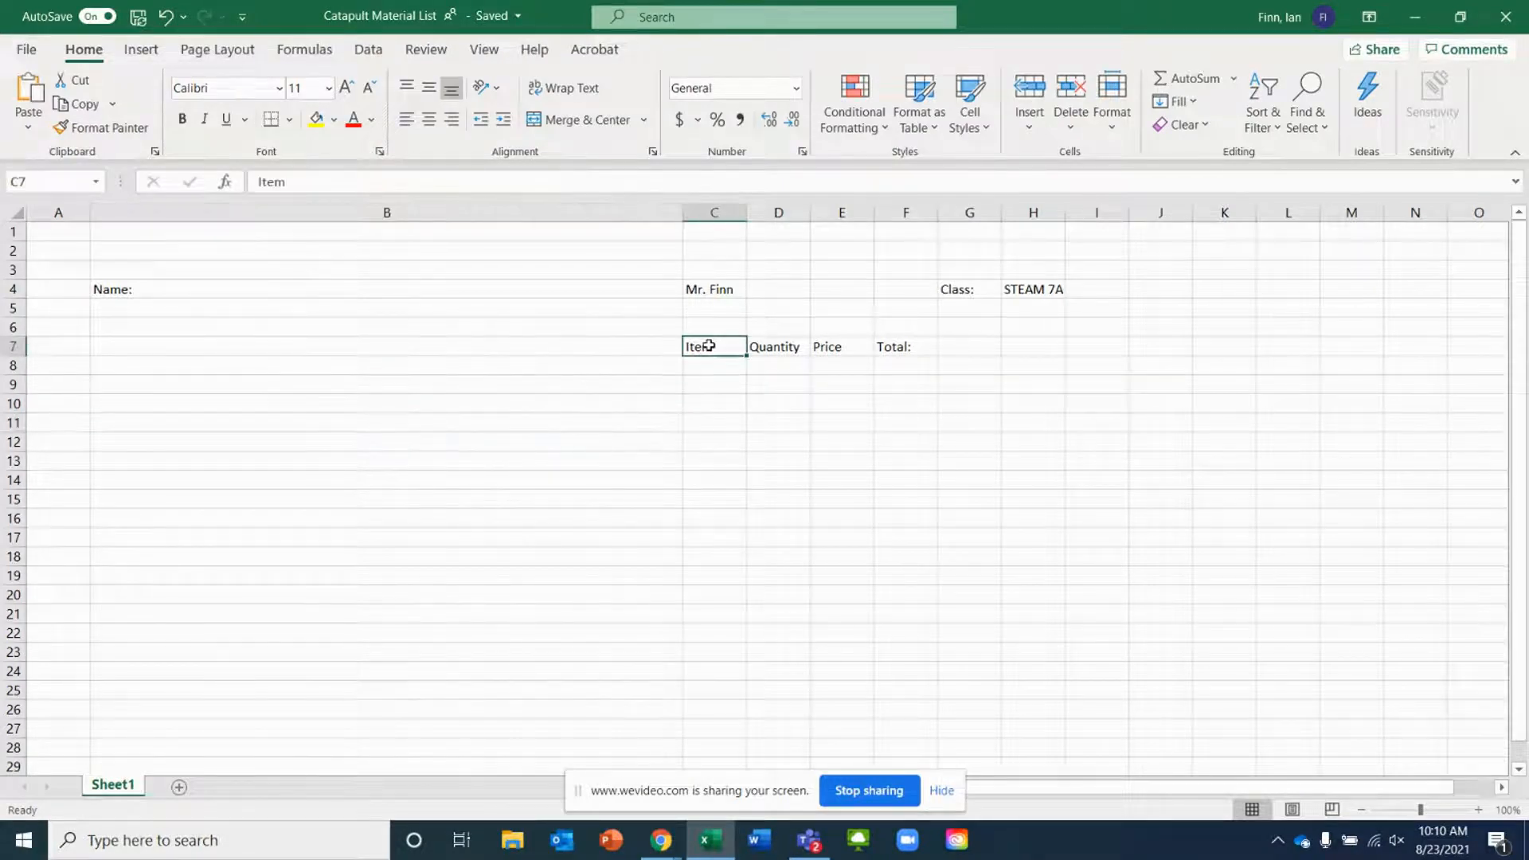
key("BackSpace")
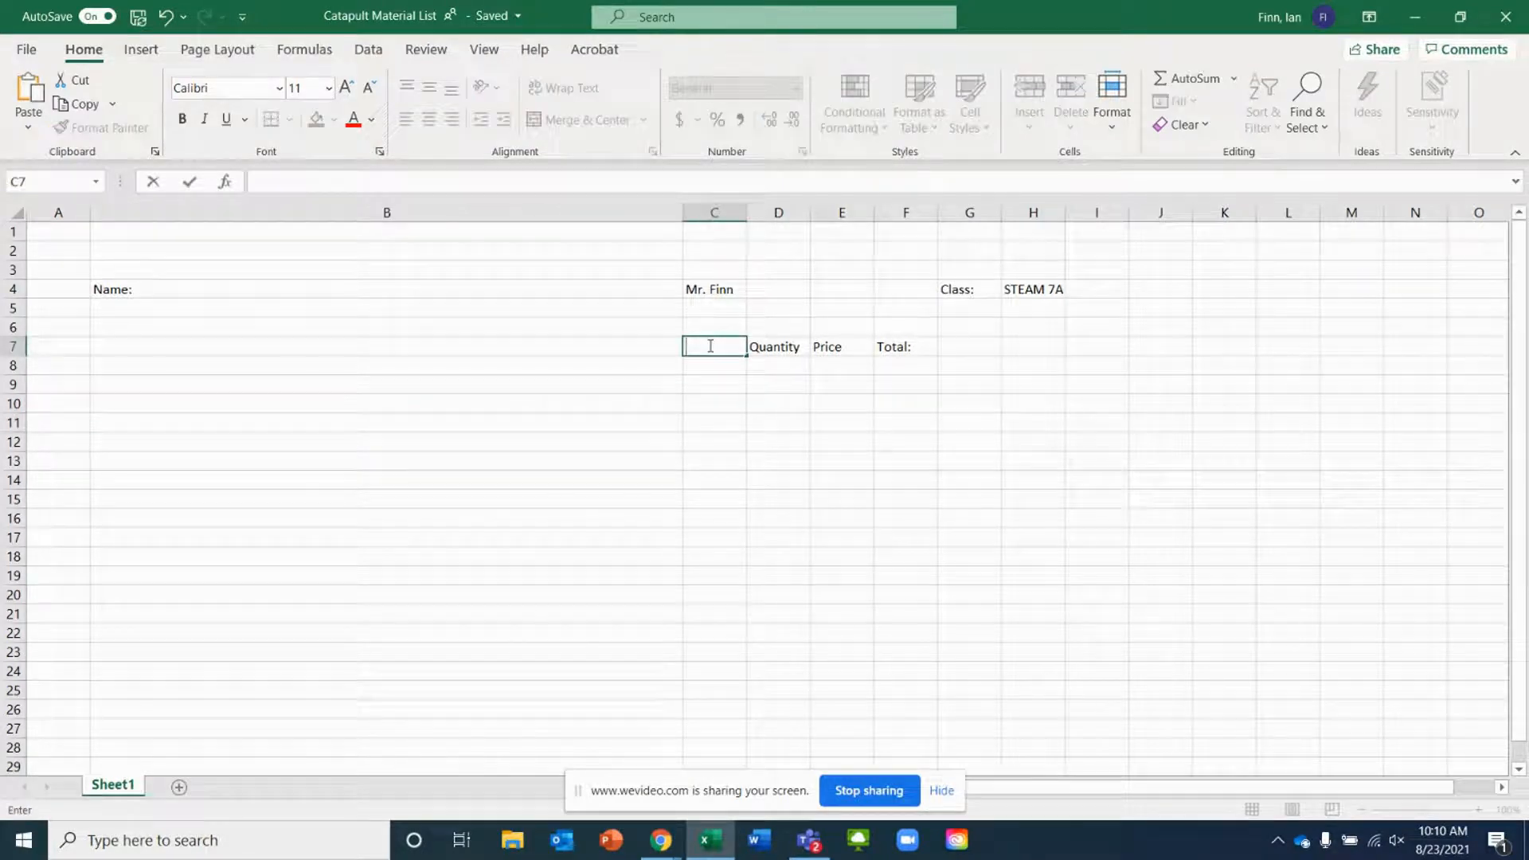
left_click(776, 351)
key("BackSpace")
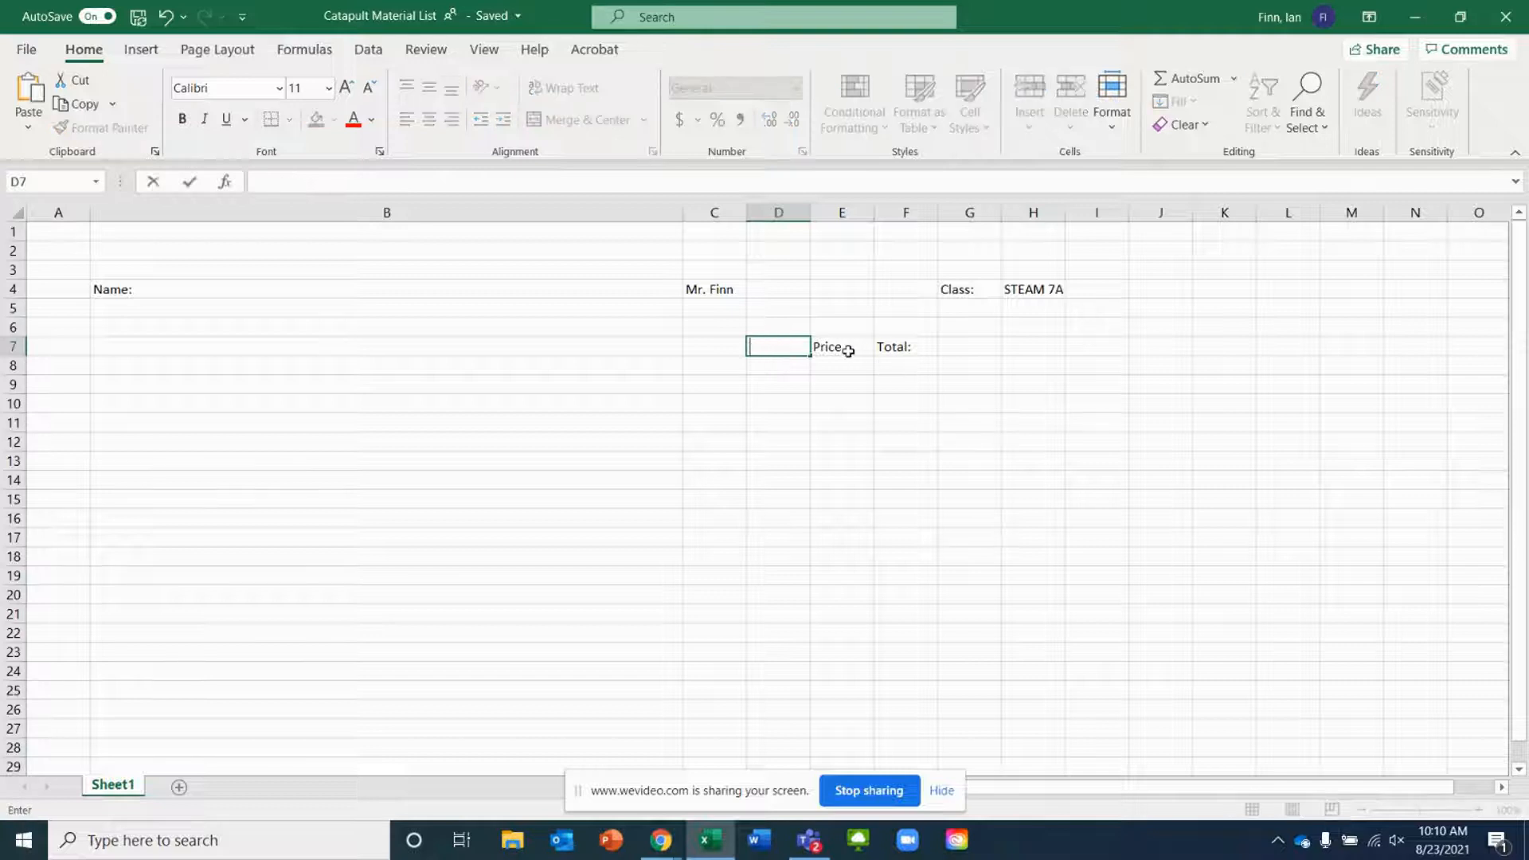
left_click_drag(848, 351, 887, 352)
left_click(897, 355)
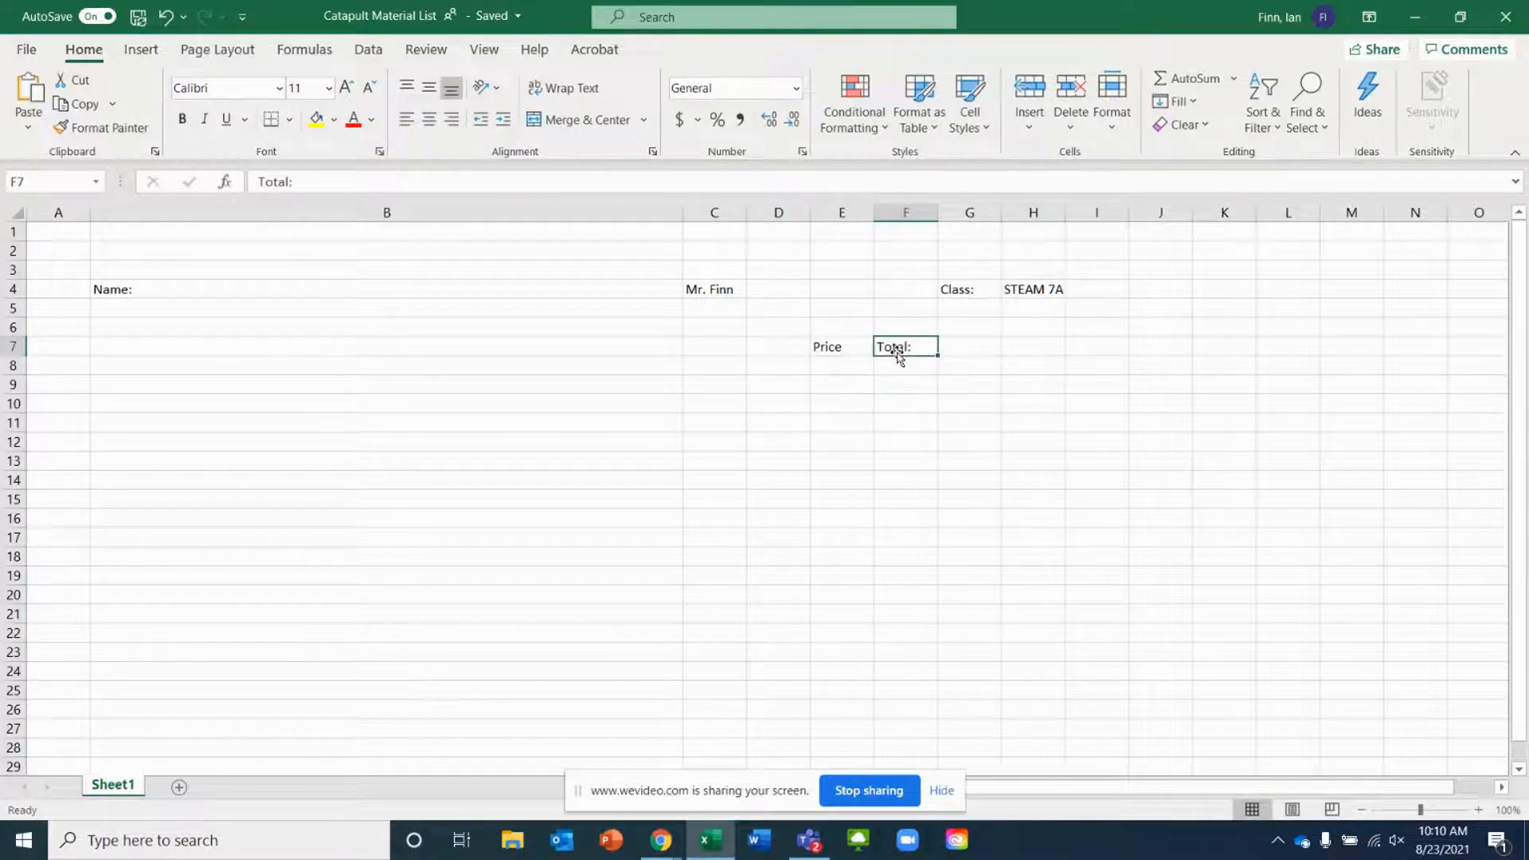
key("BackSpace")
key("Left")
key("Left")
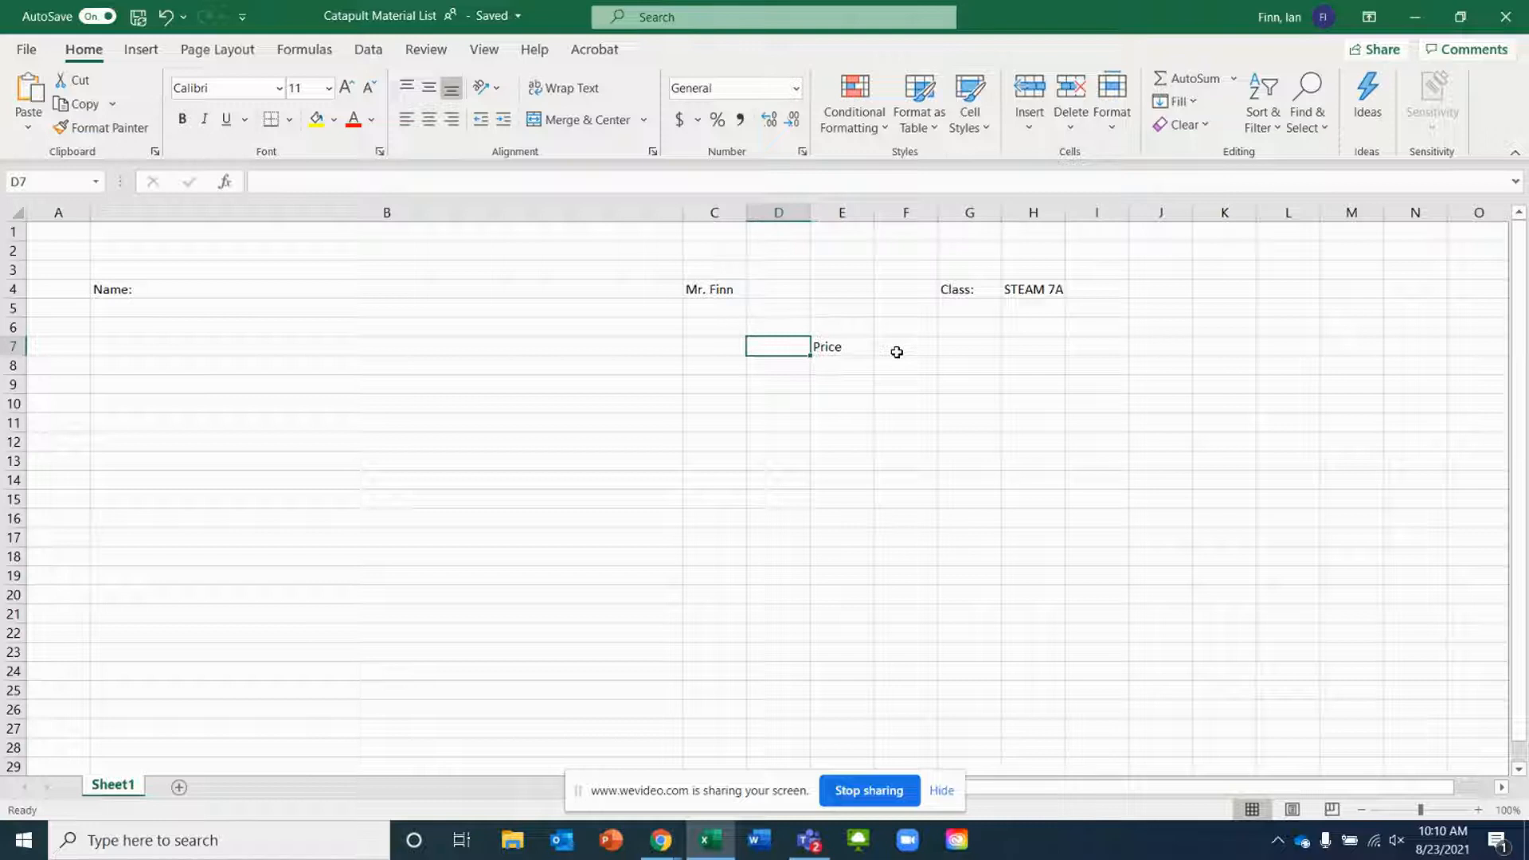
key("Right")
key("BackSpace")
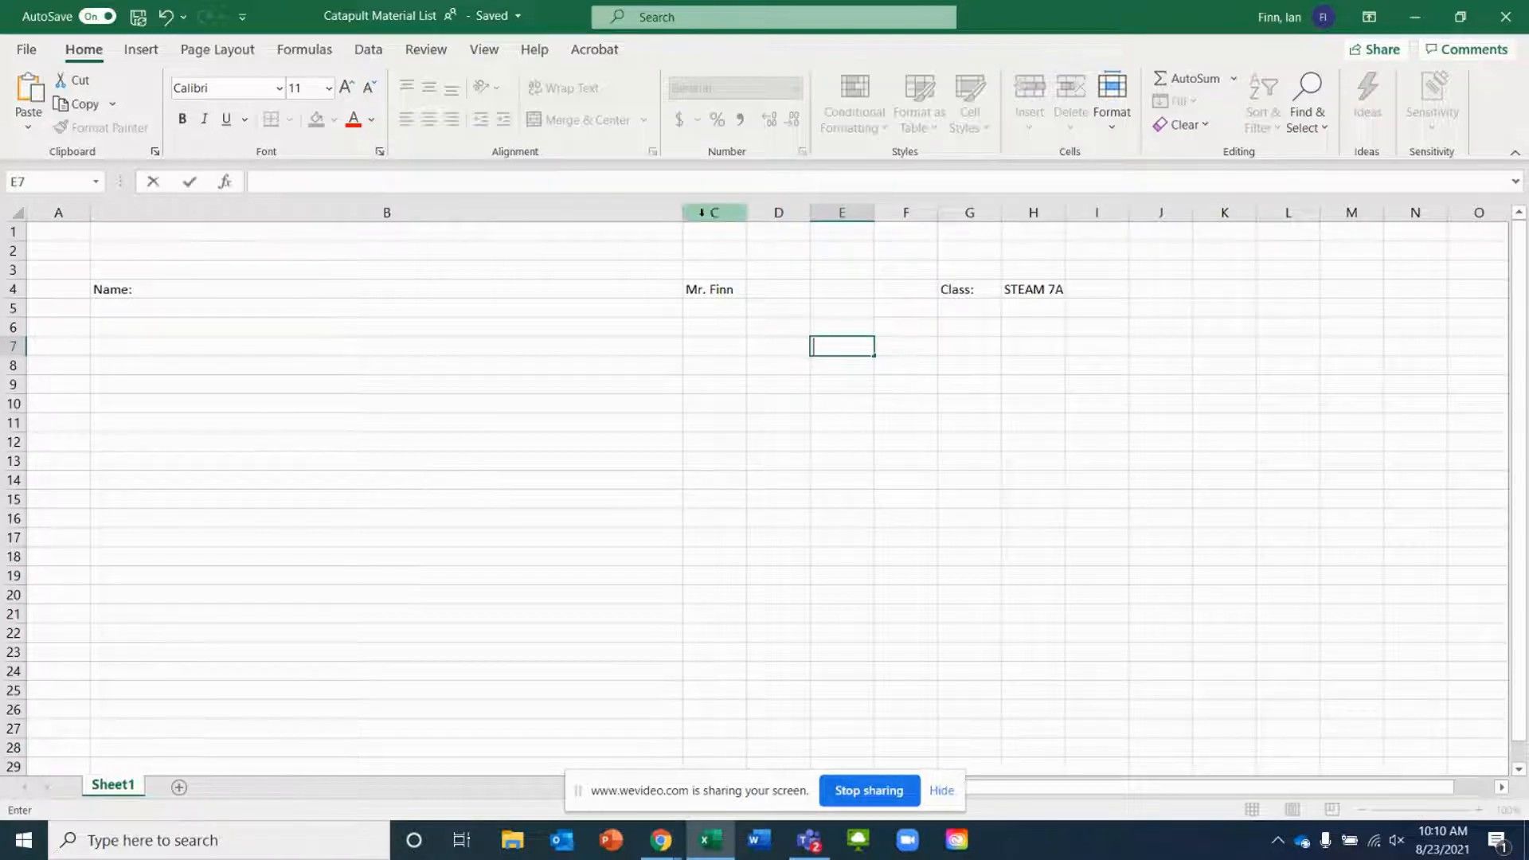
Narrow the wide column B back to a normal width
left_click(679, 212)
left_click(420, 351)
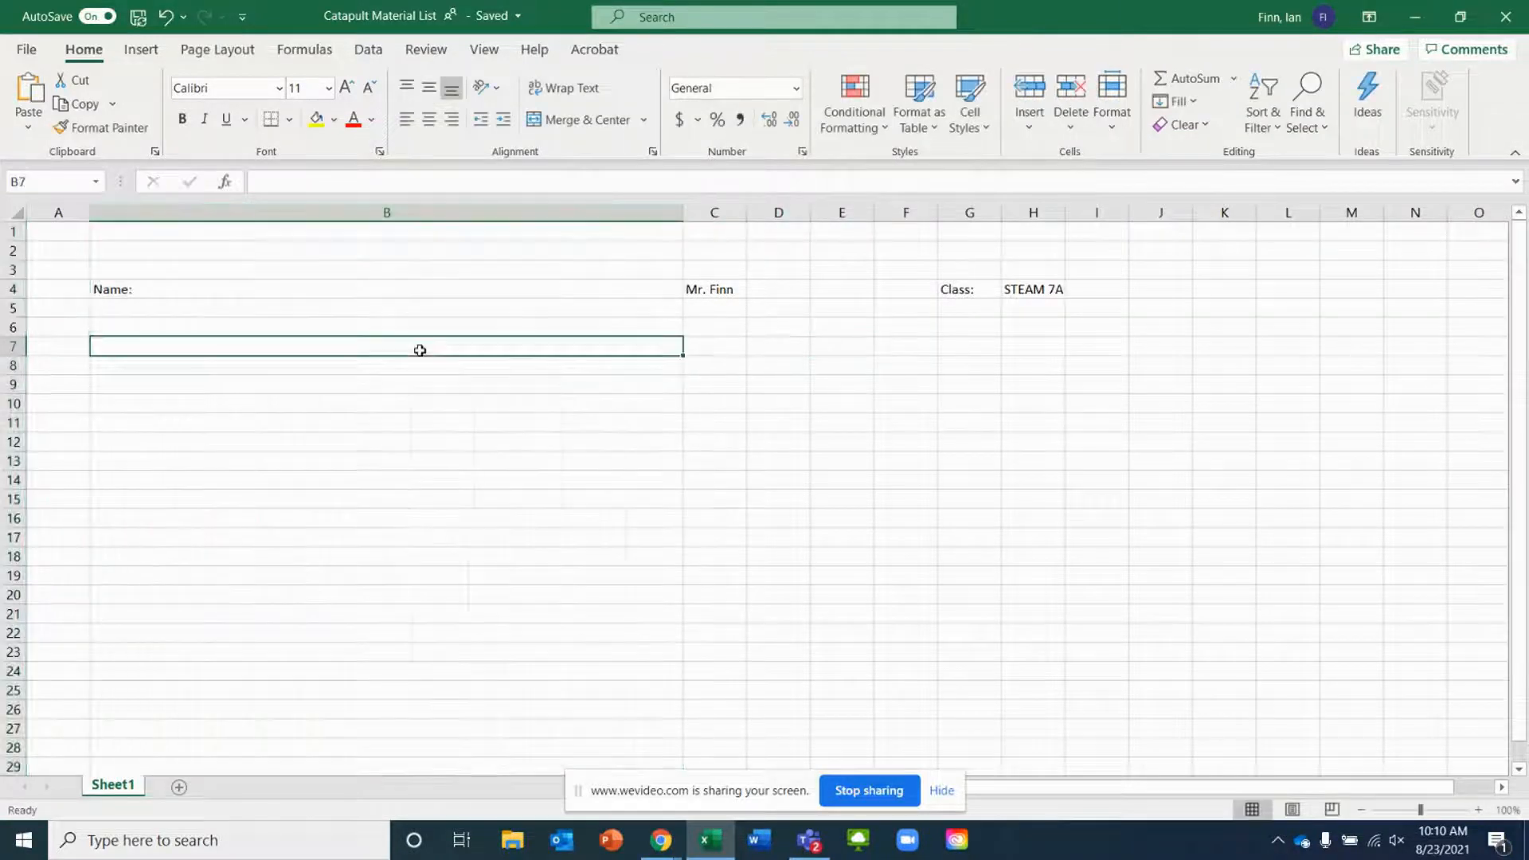
left_click_drag(683, 213, 206, 293)
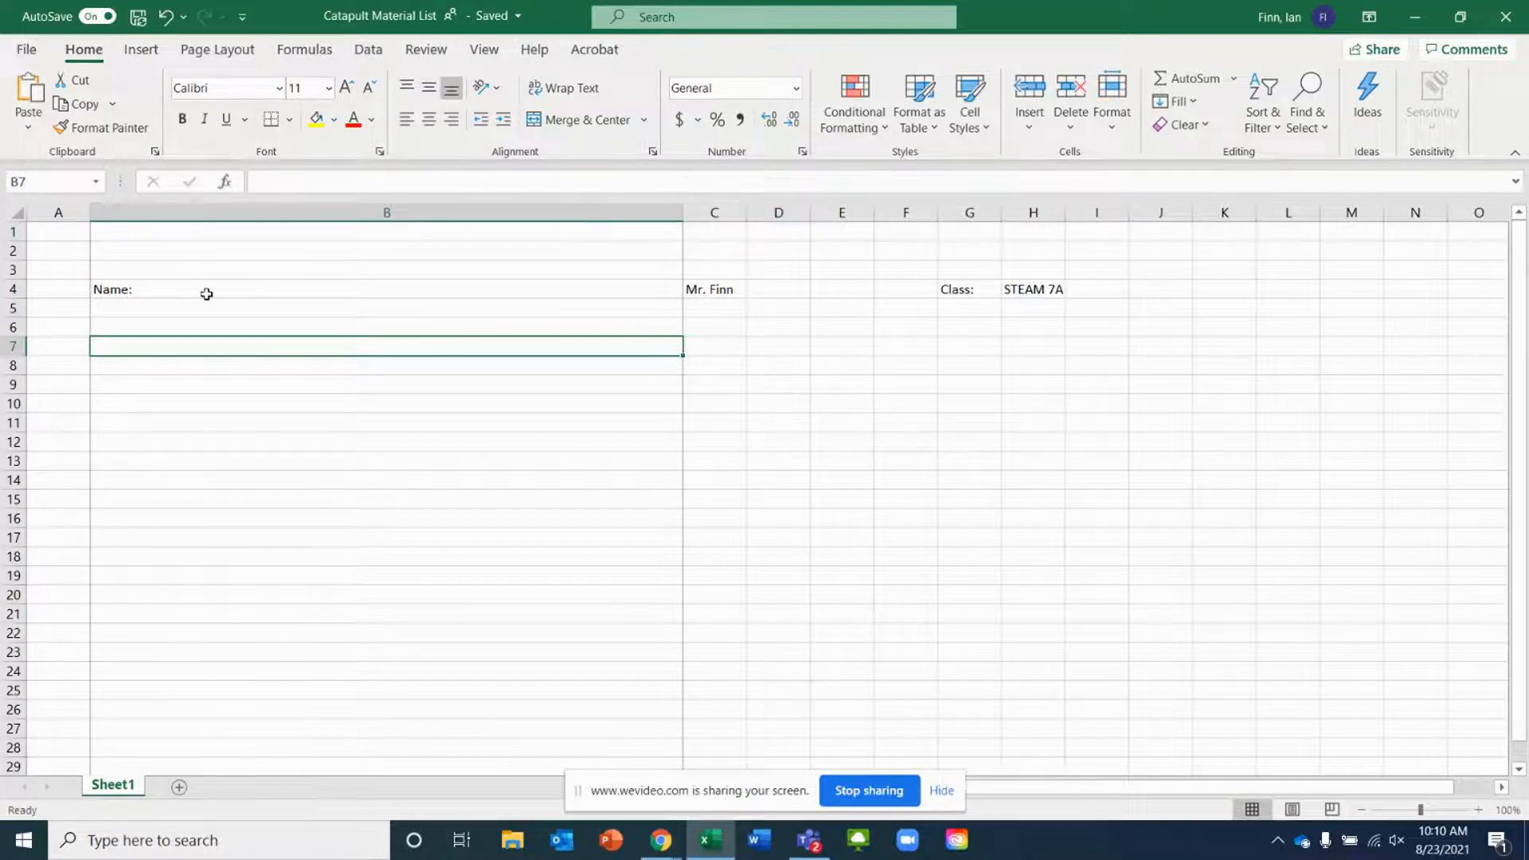
Enter the header Item Descrition in cell B7
left_click(102, 365)
left_click(119, 346)
type("Item D")
type("s")
type("escri")
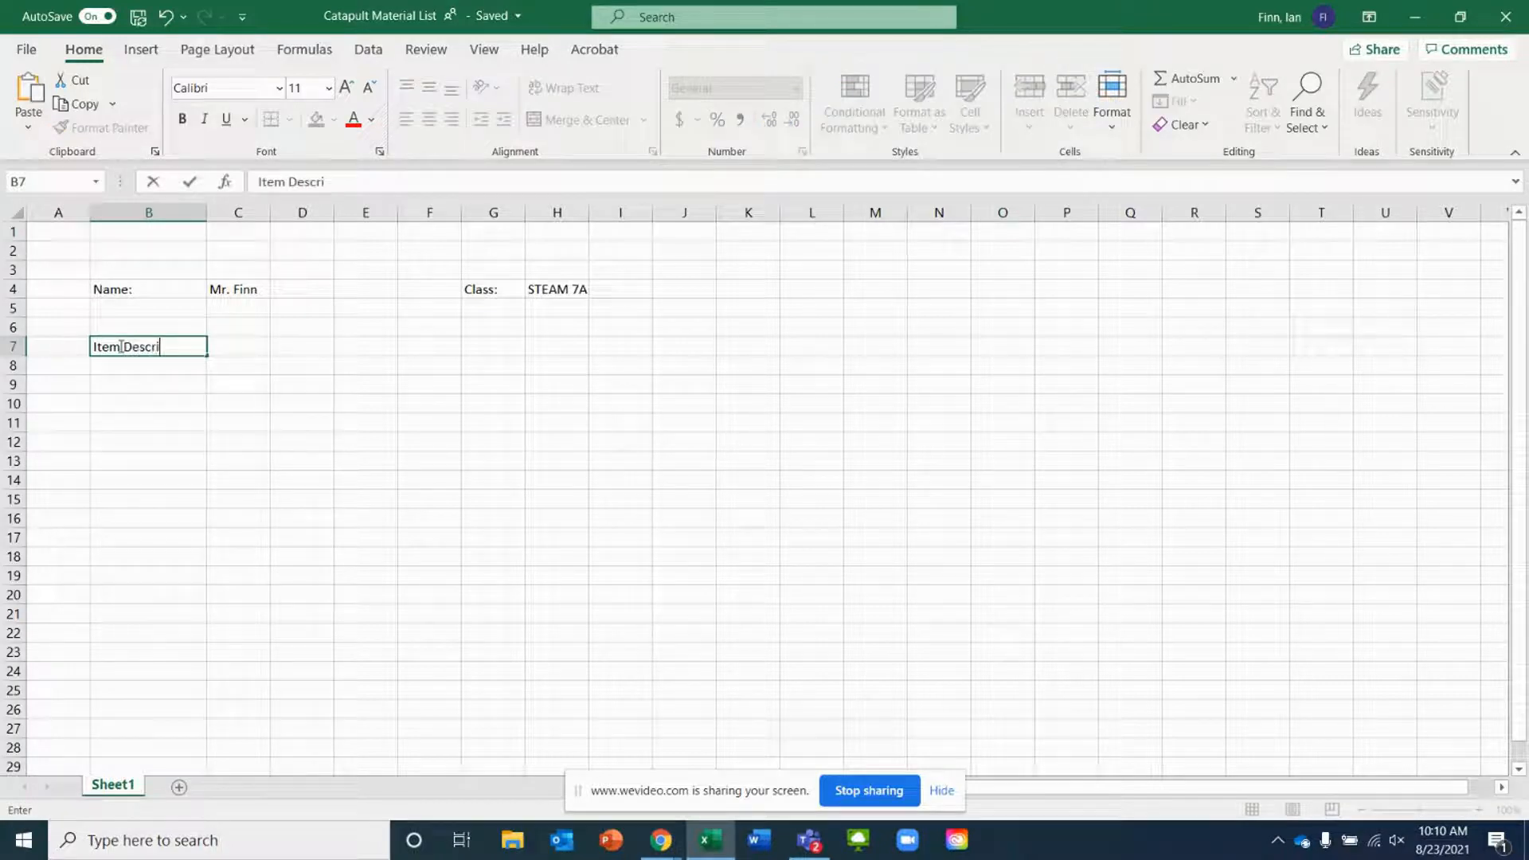
type("tion")
key("Return")
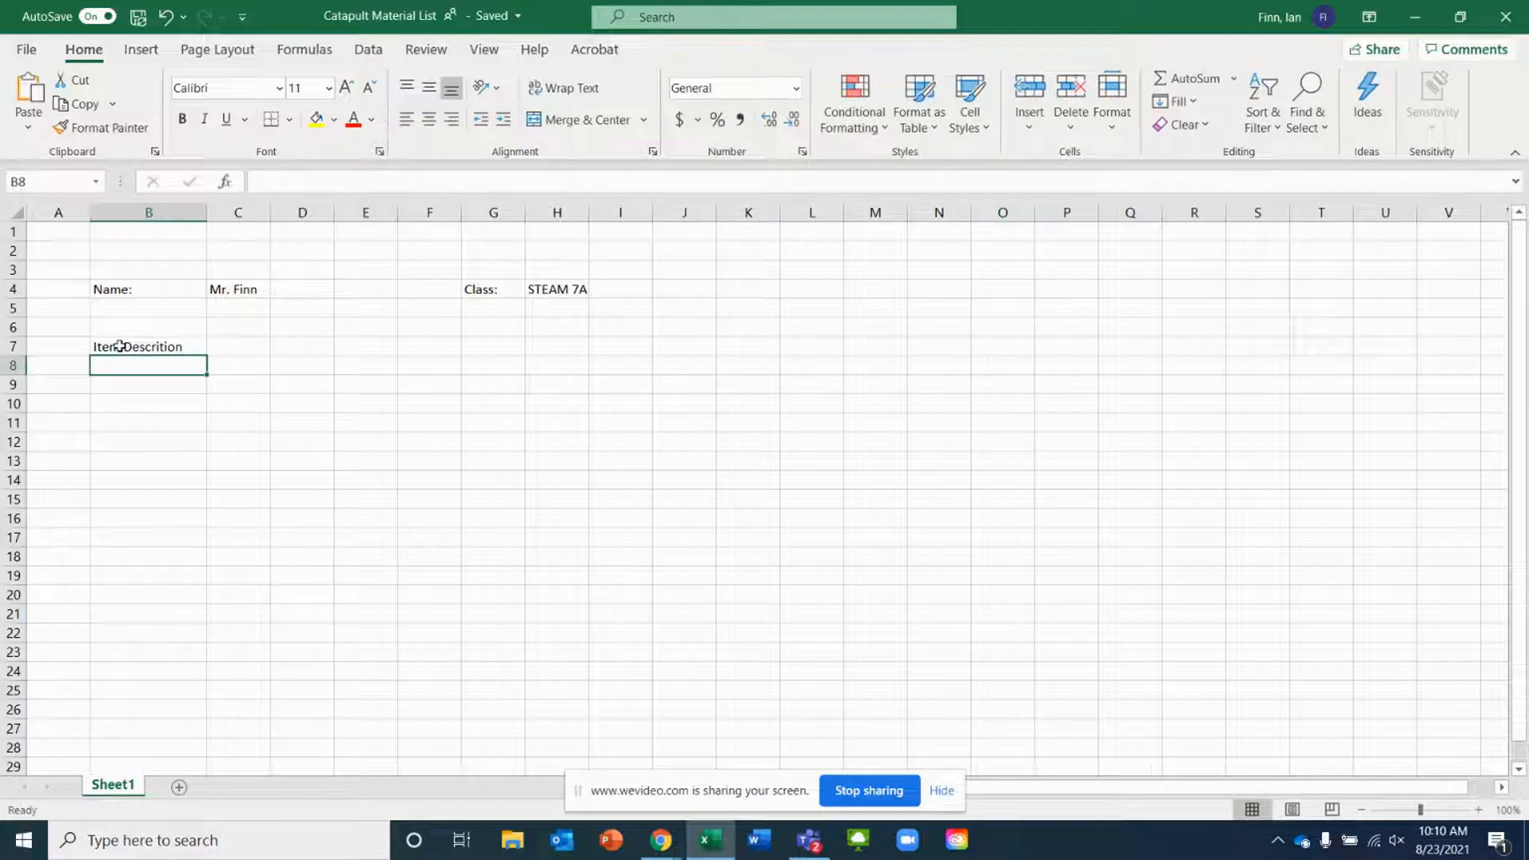
Enter 2x4x8 as the first item description below the header
type("2")
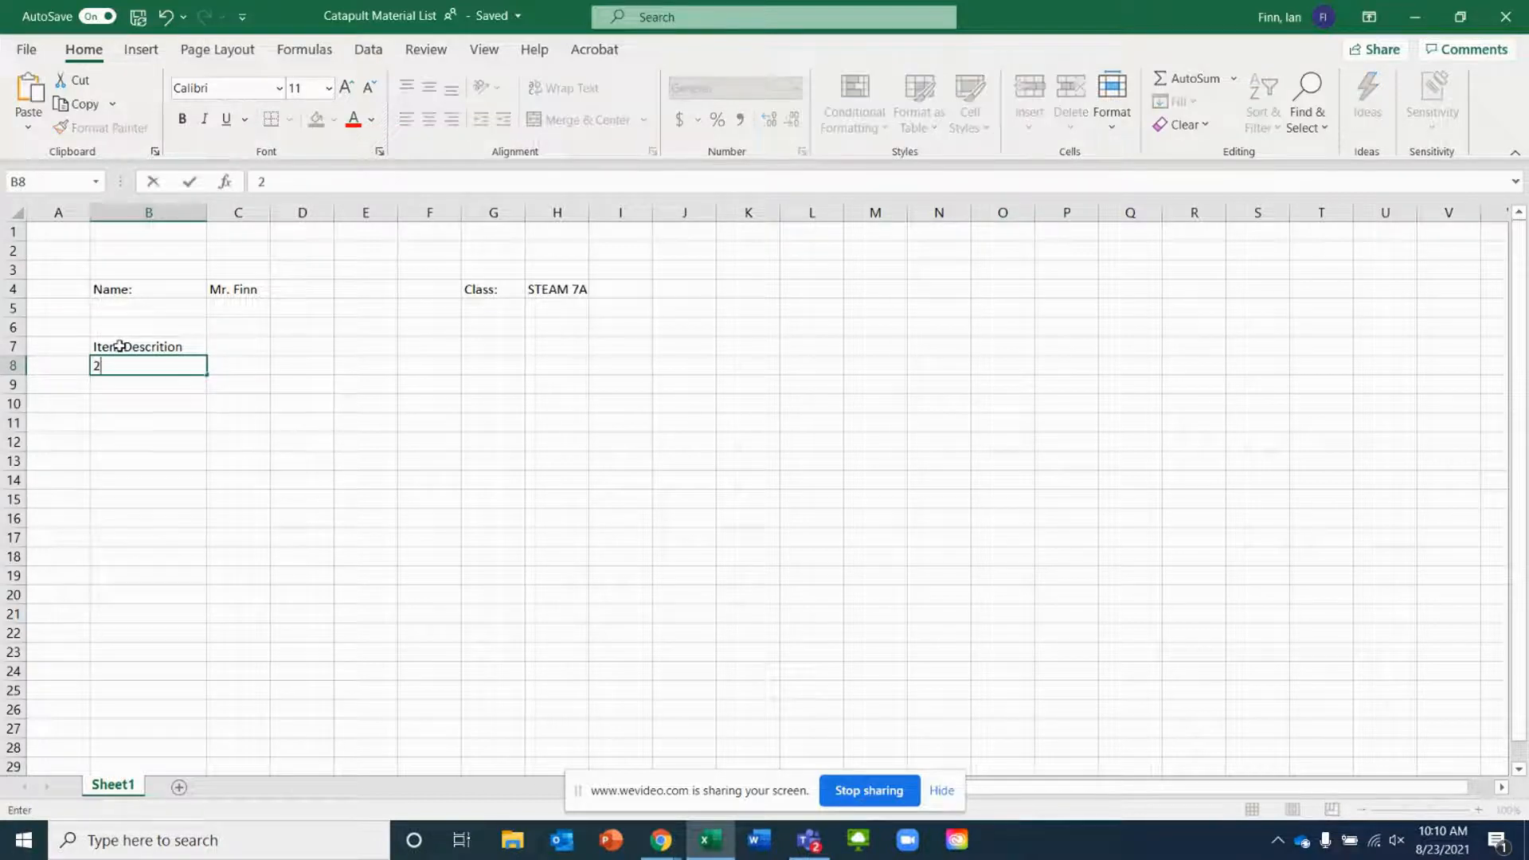
type("x4x8")
key("Tab")
Add the headers Quantity and Price in cells C7 and D7
left_click(235, 344)
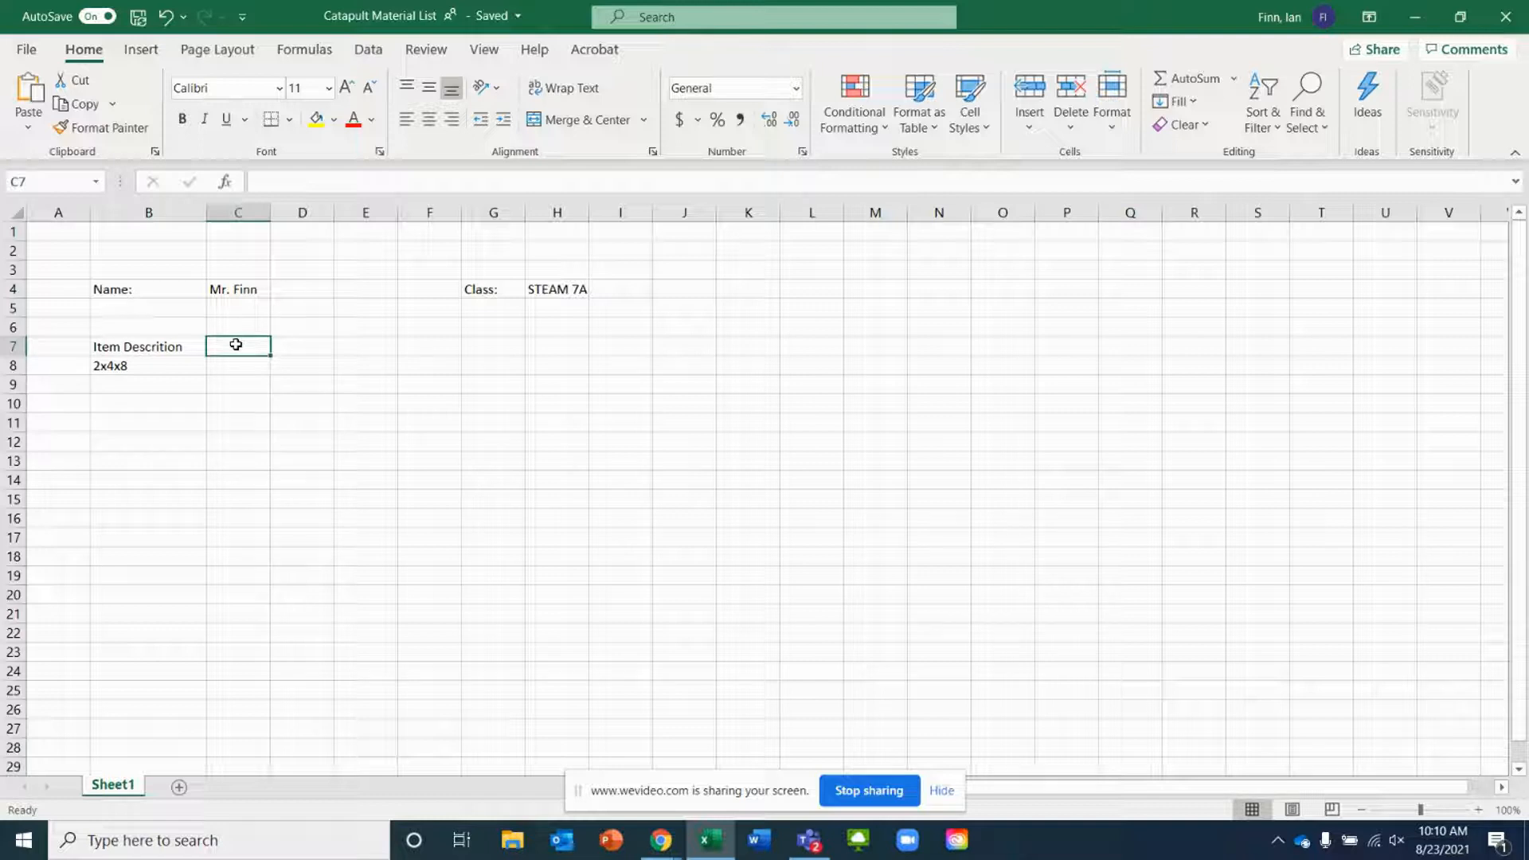
type("Quan")
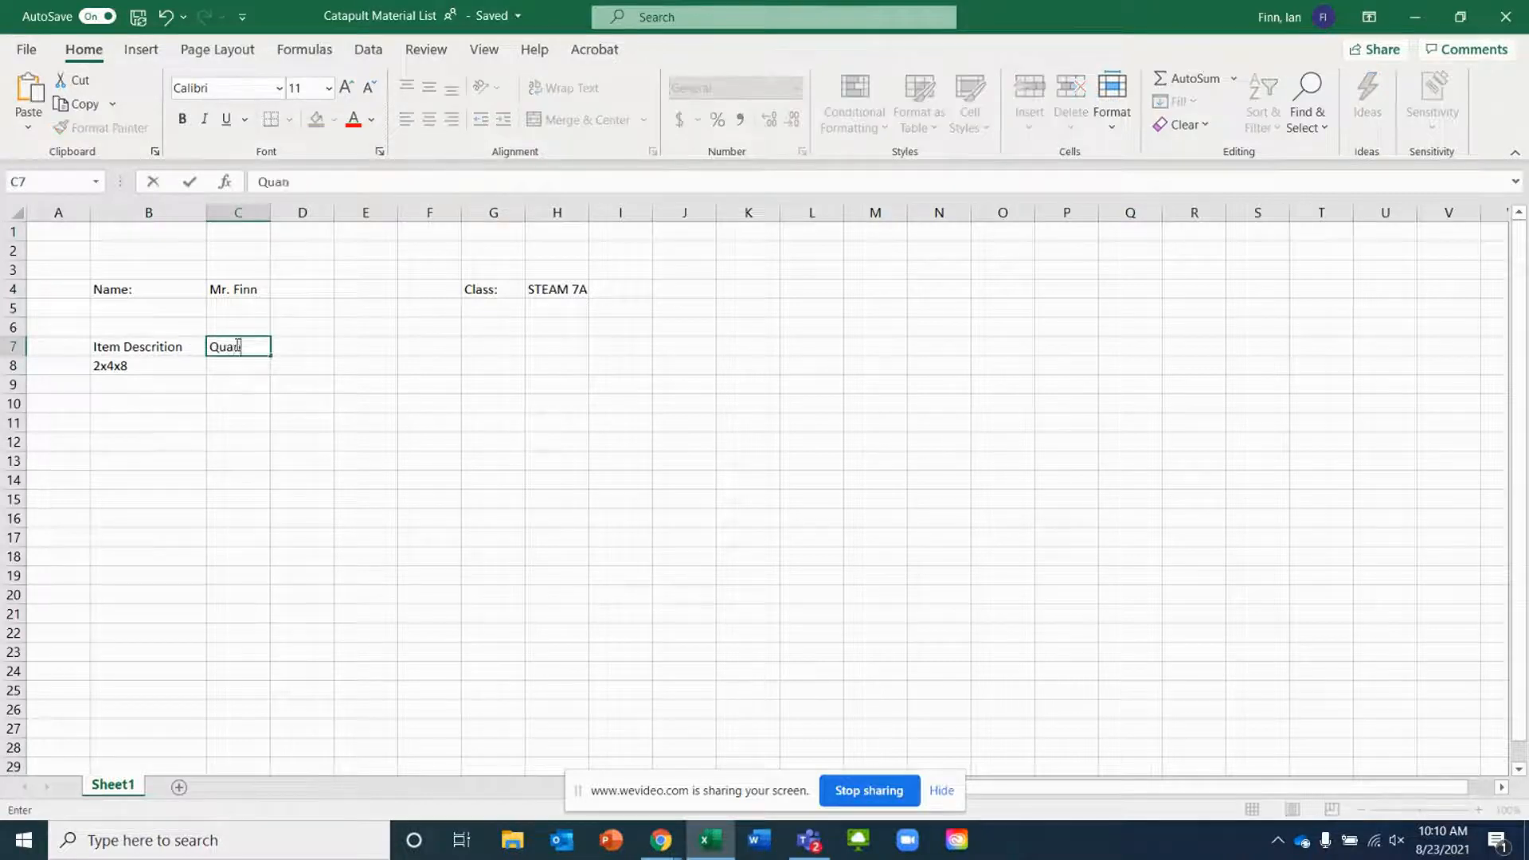
type("tity")
key("Return")
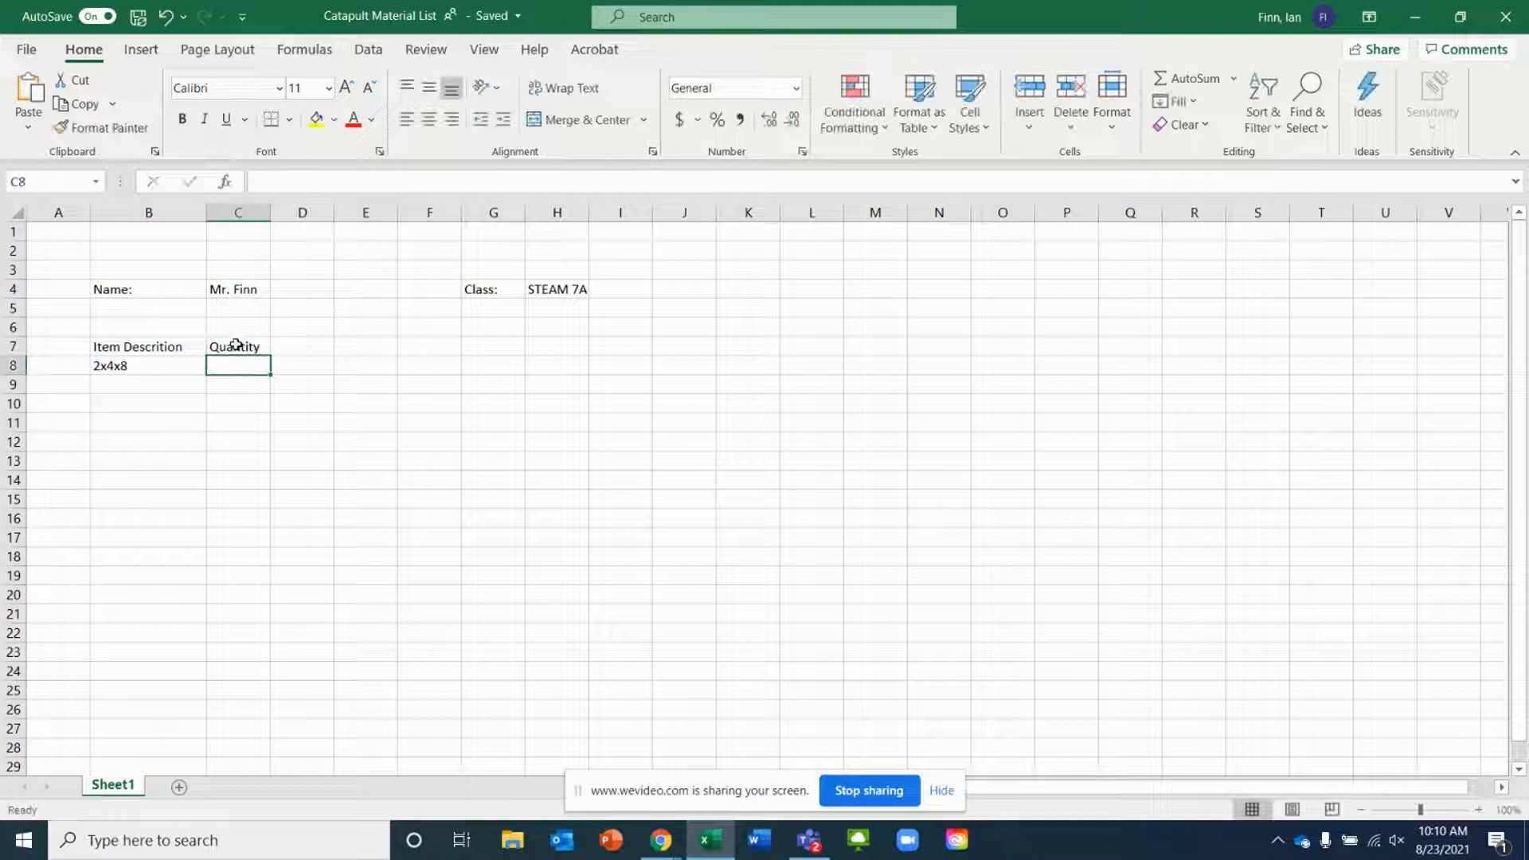
key("Right")
left_click(300, 341)
type("Price")
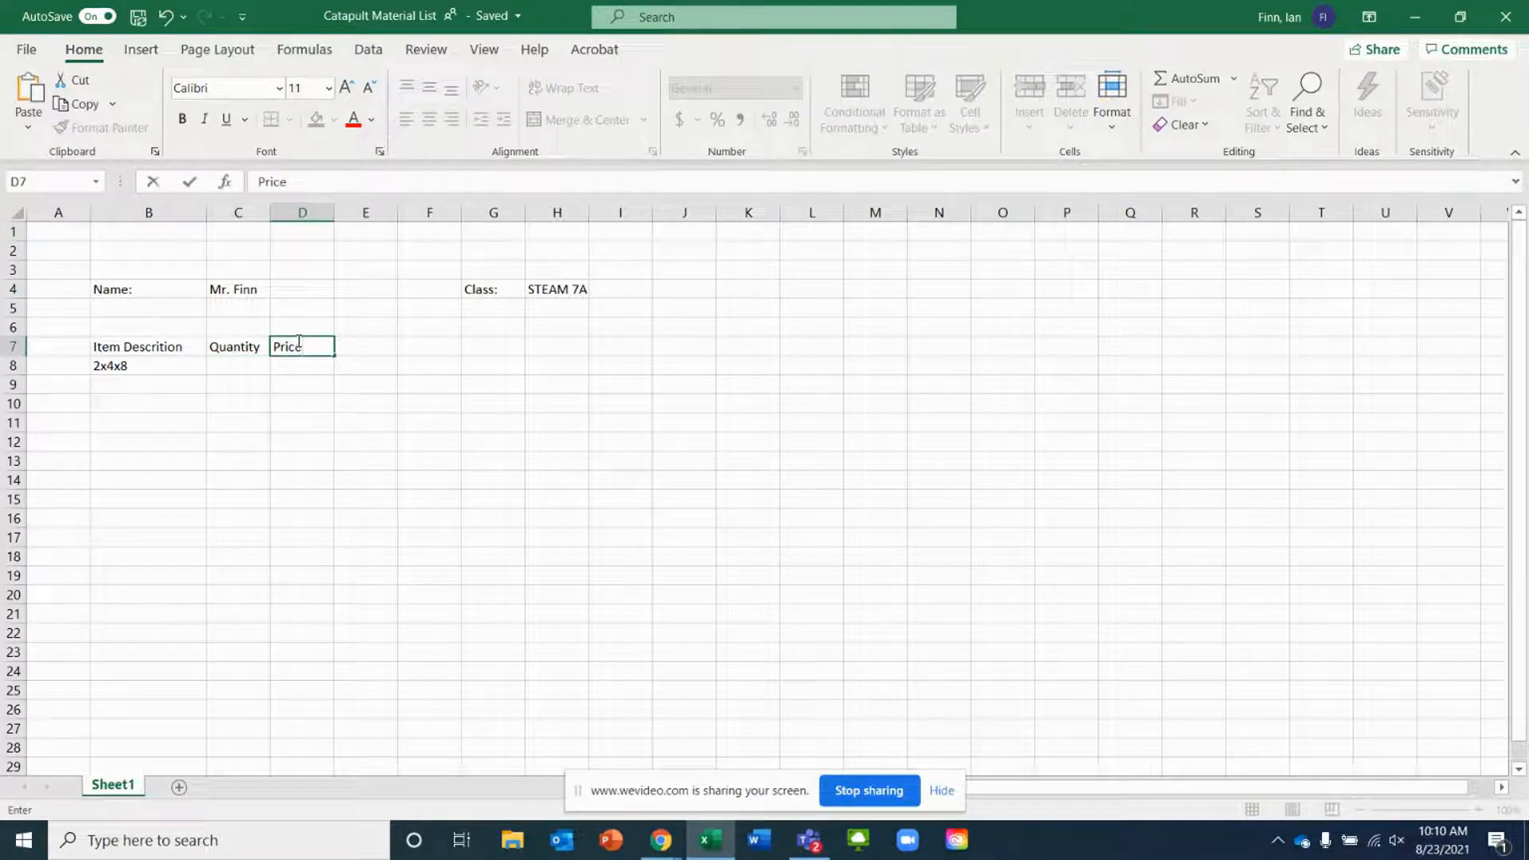
key("Tab")
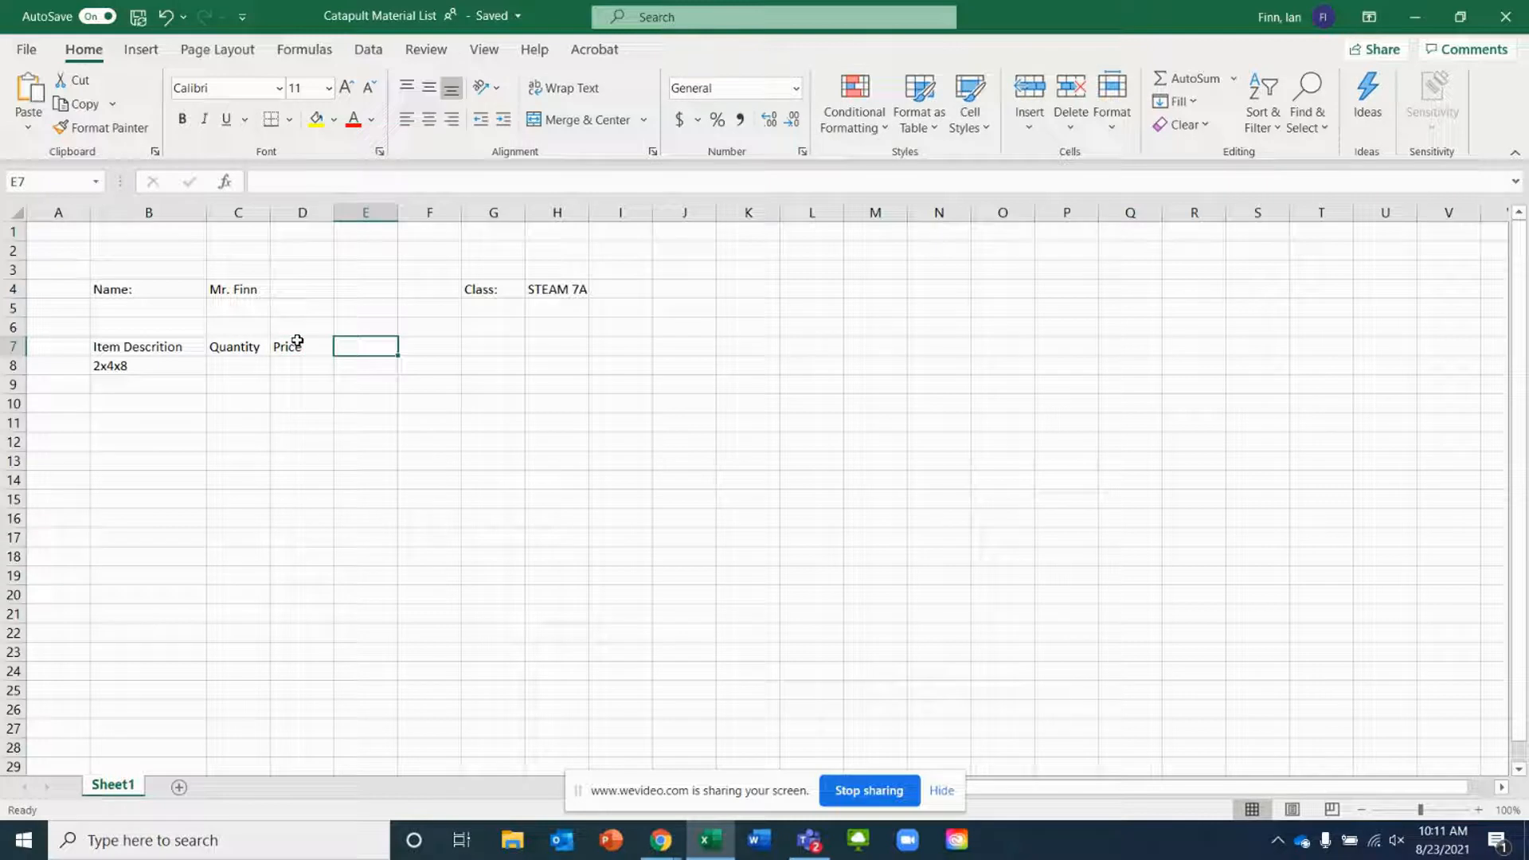
Add the headers Total Cost and Website in cells E7 and F7
type("Total Cost")
key("Tab")
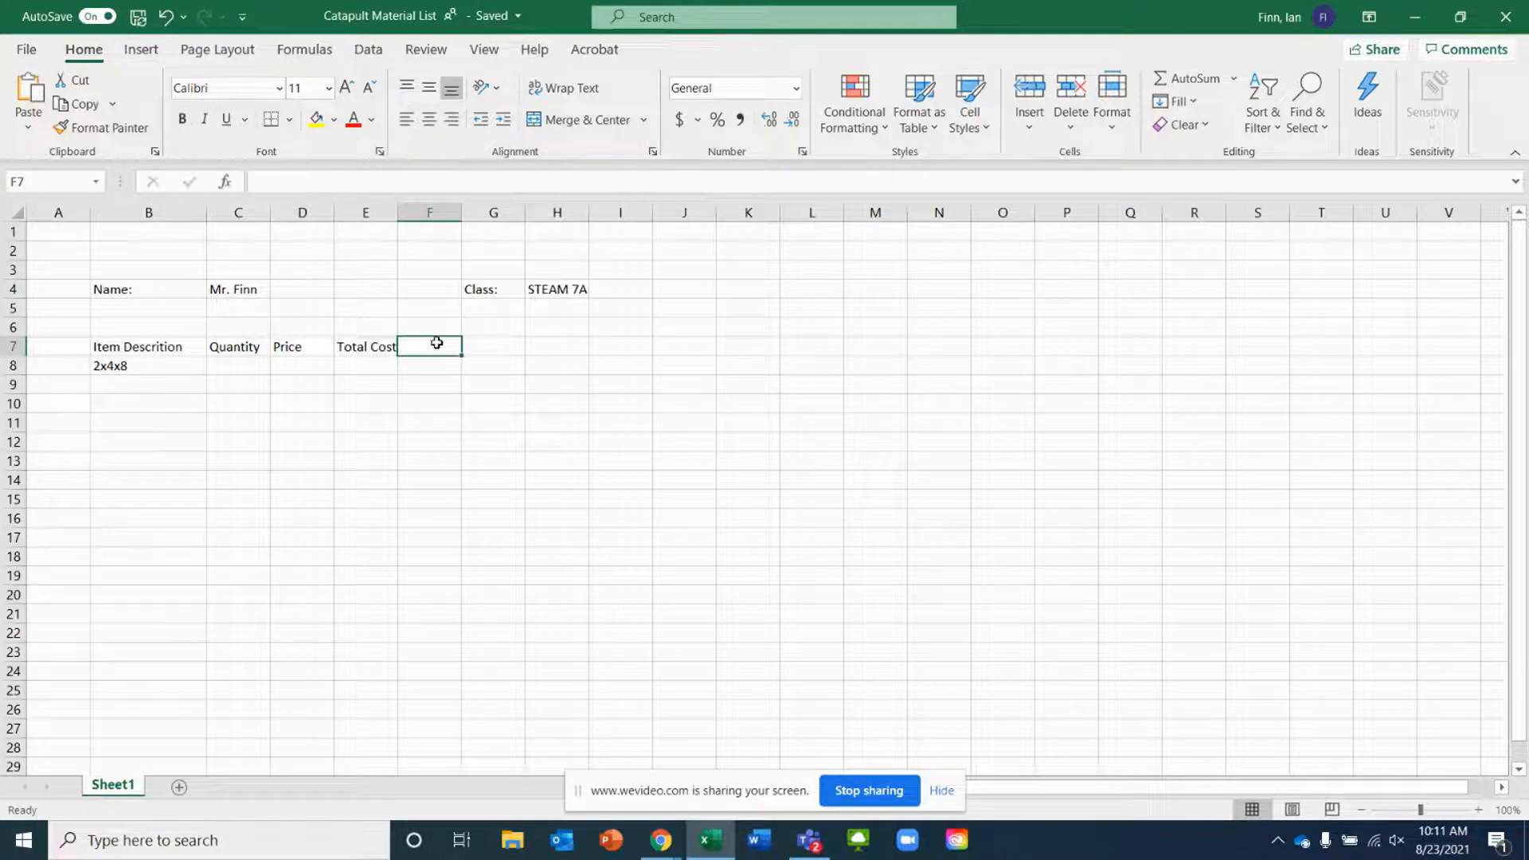
type("Website")
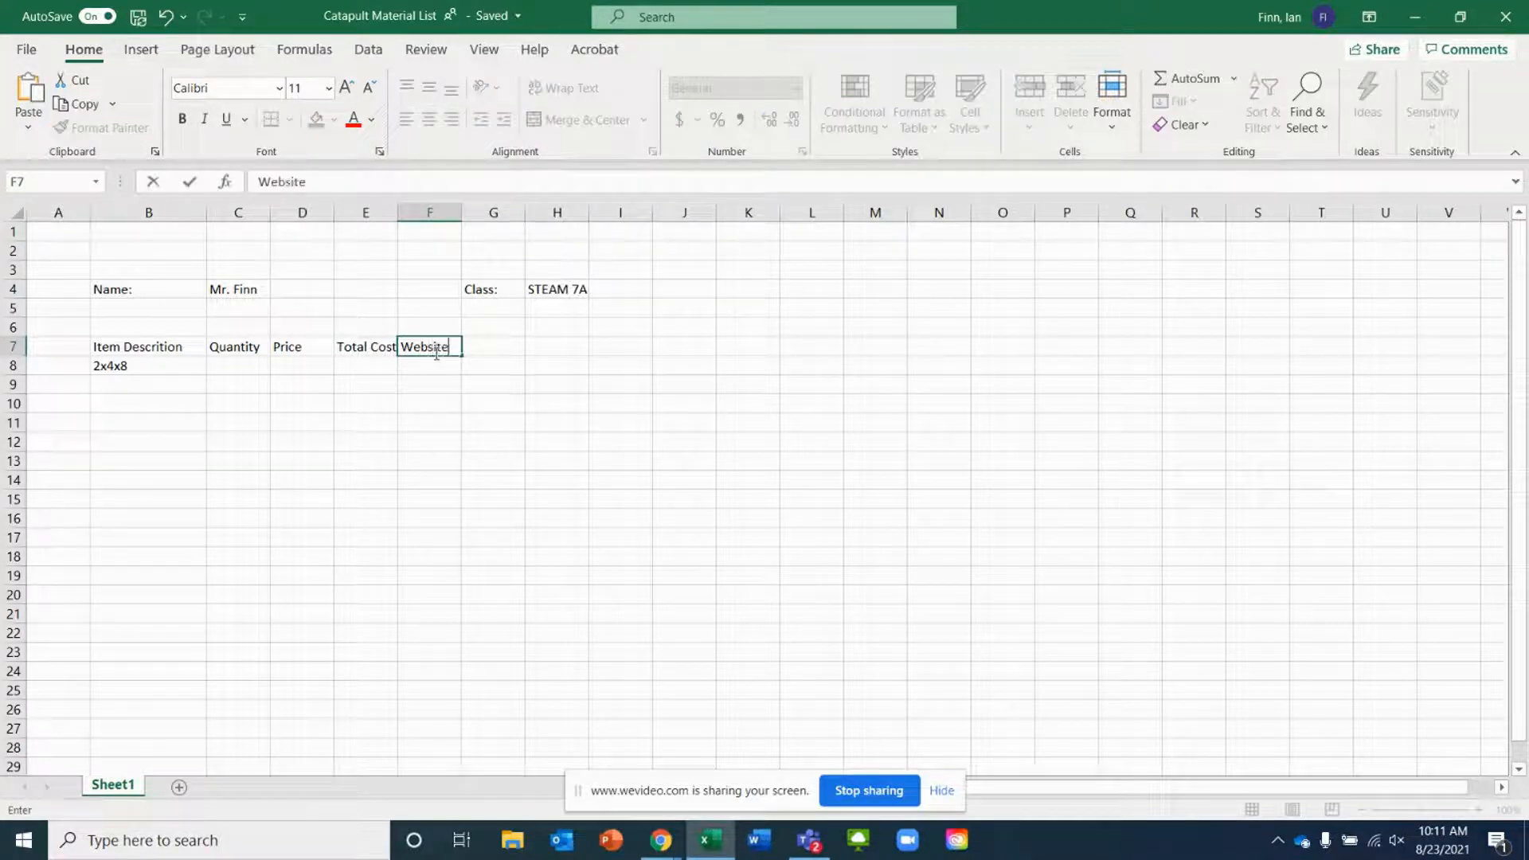
key("Return")
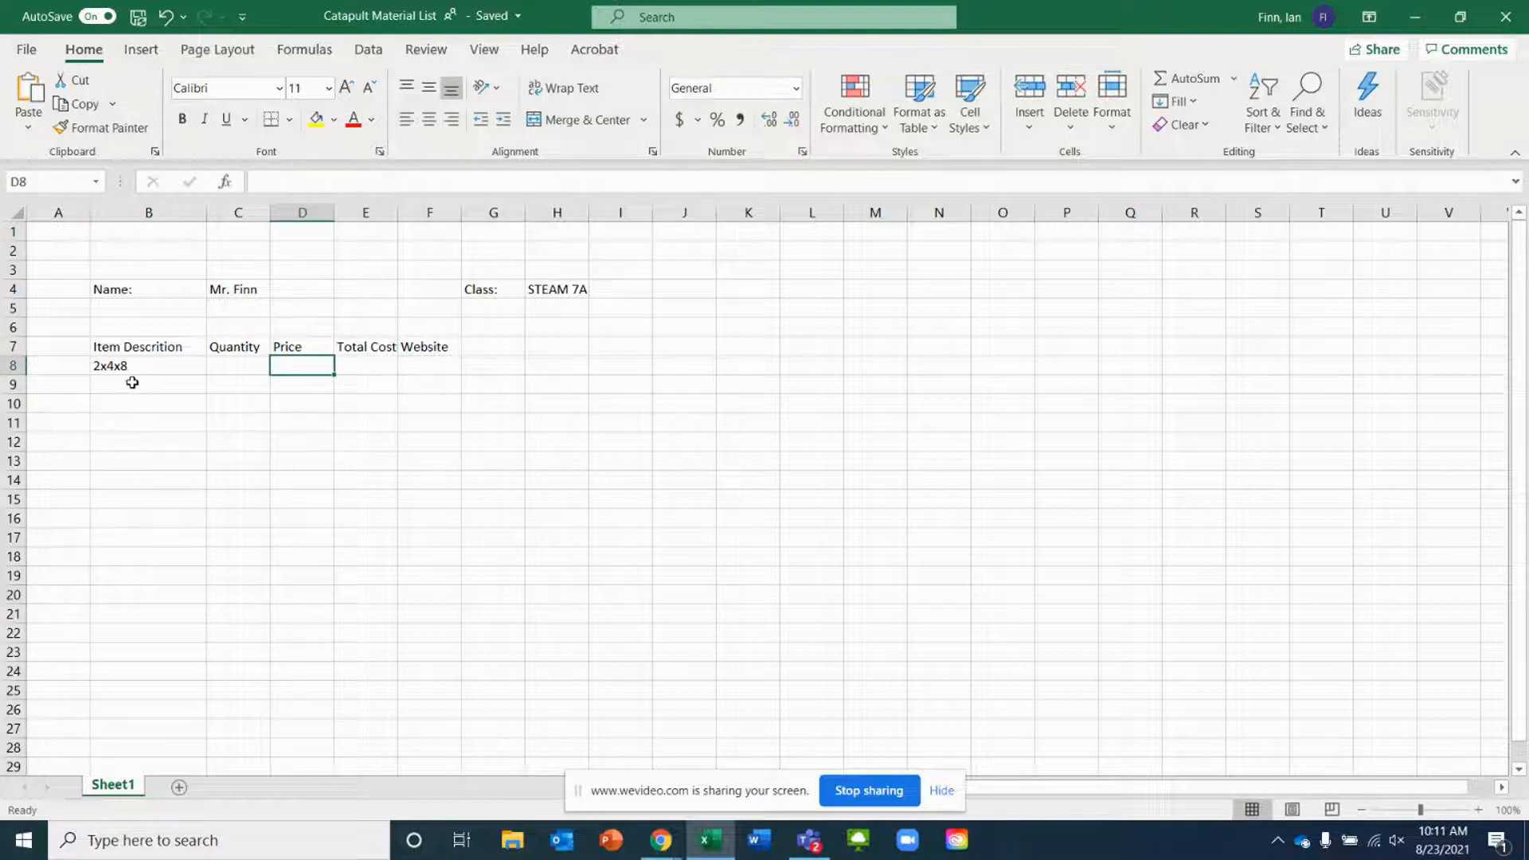
Enter a quantity of 2 for the 2x4x8 item
left_click(237, 369)
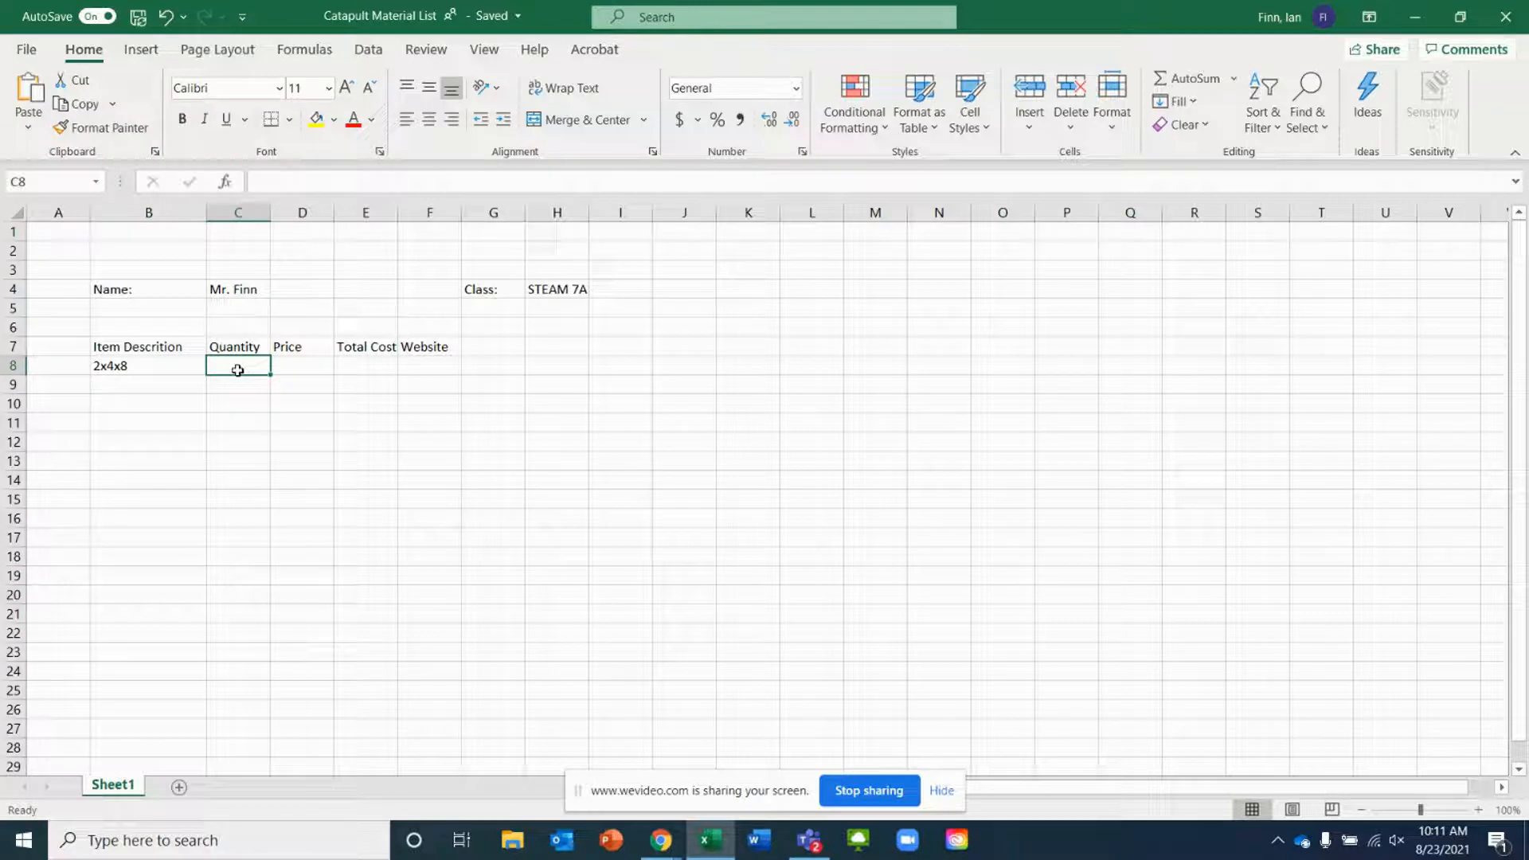
type("2")
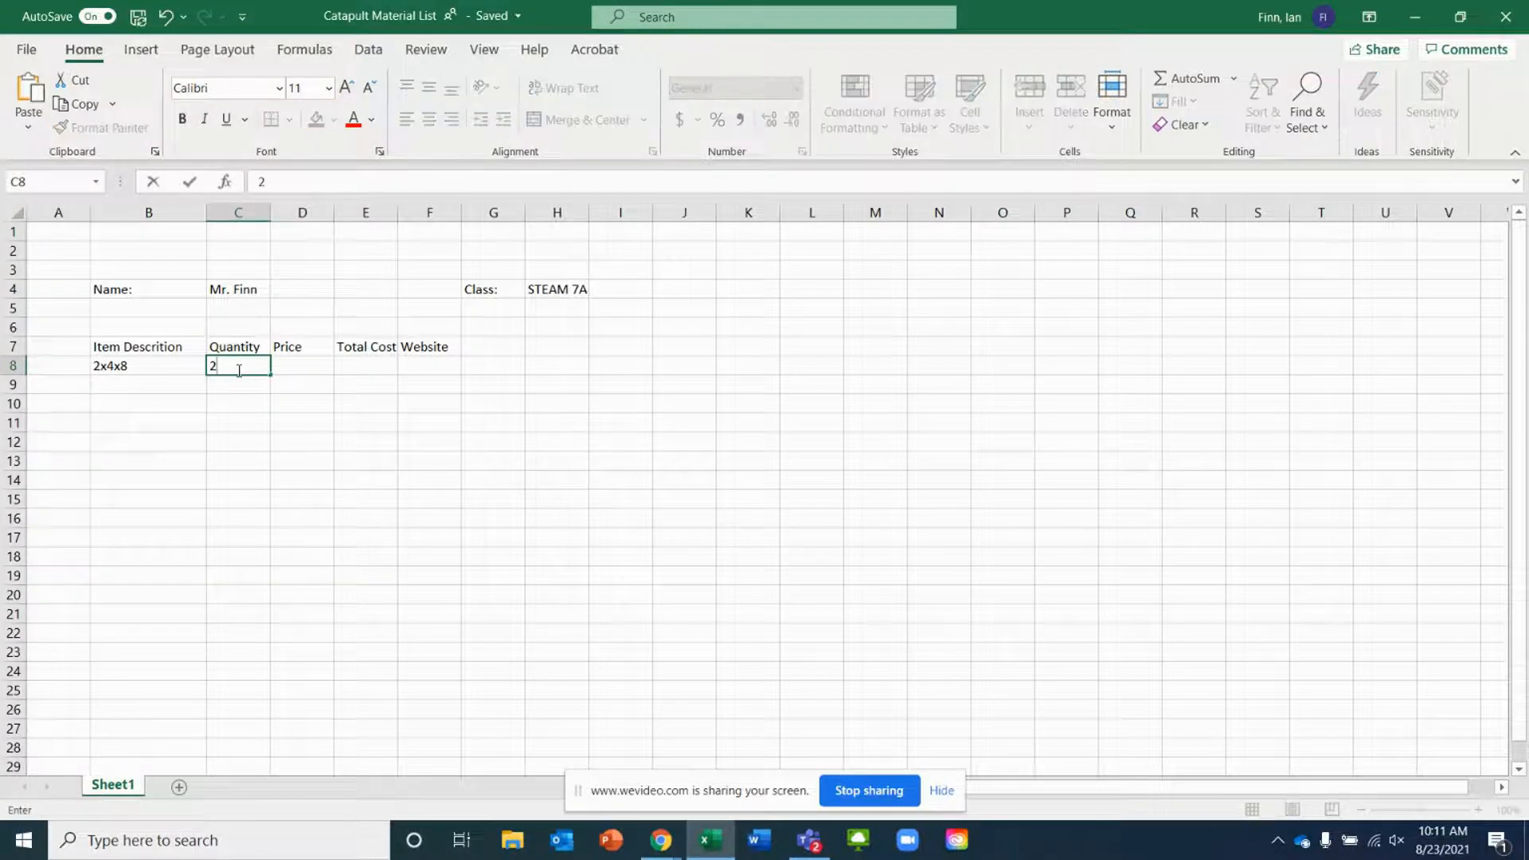
key("Tab")
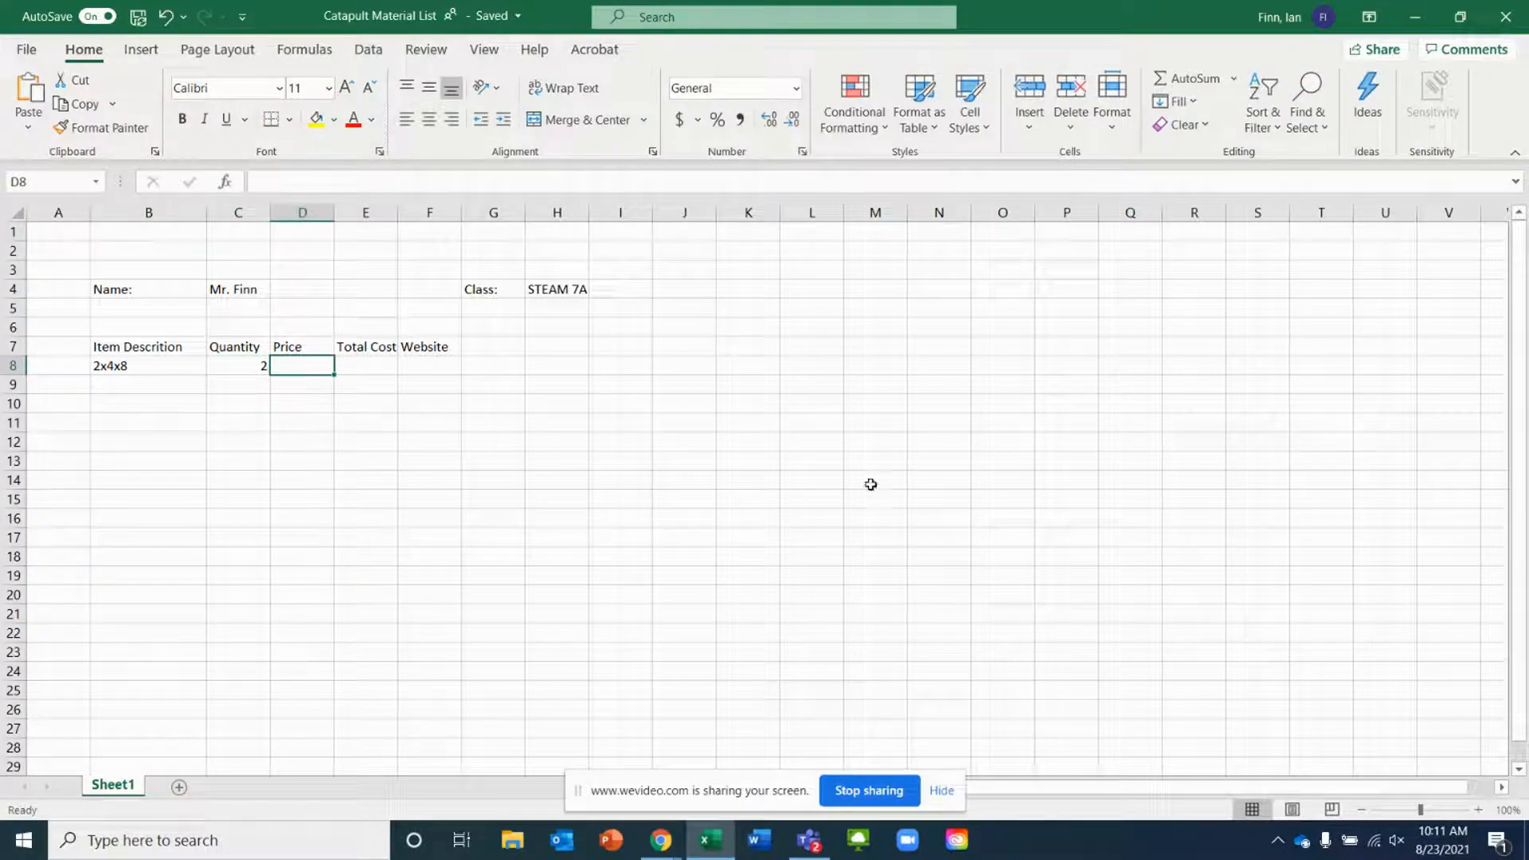
Look up the 2x4x8 stud price on the Home Depot product page and enter 2.96 as its price
left_click(662, 842)
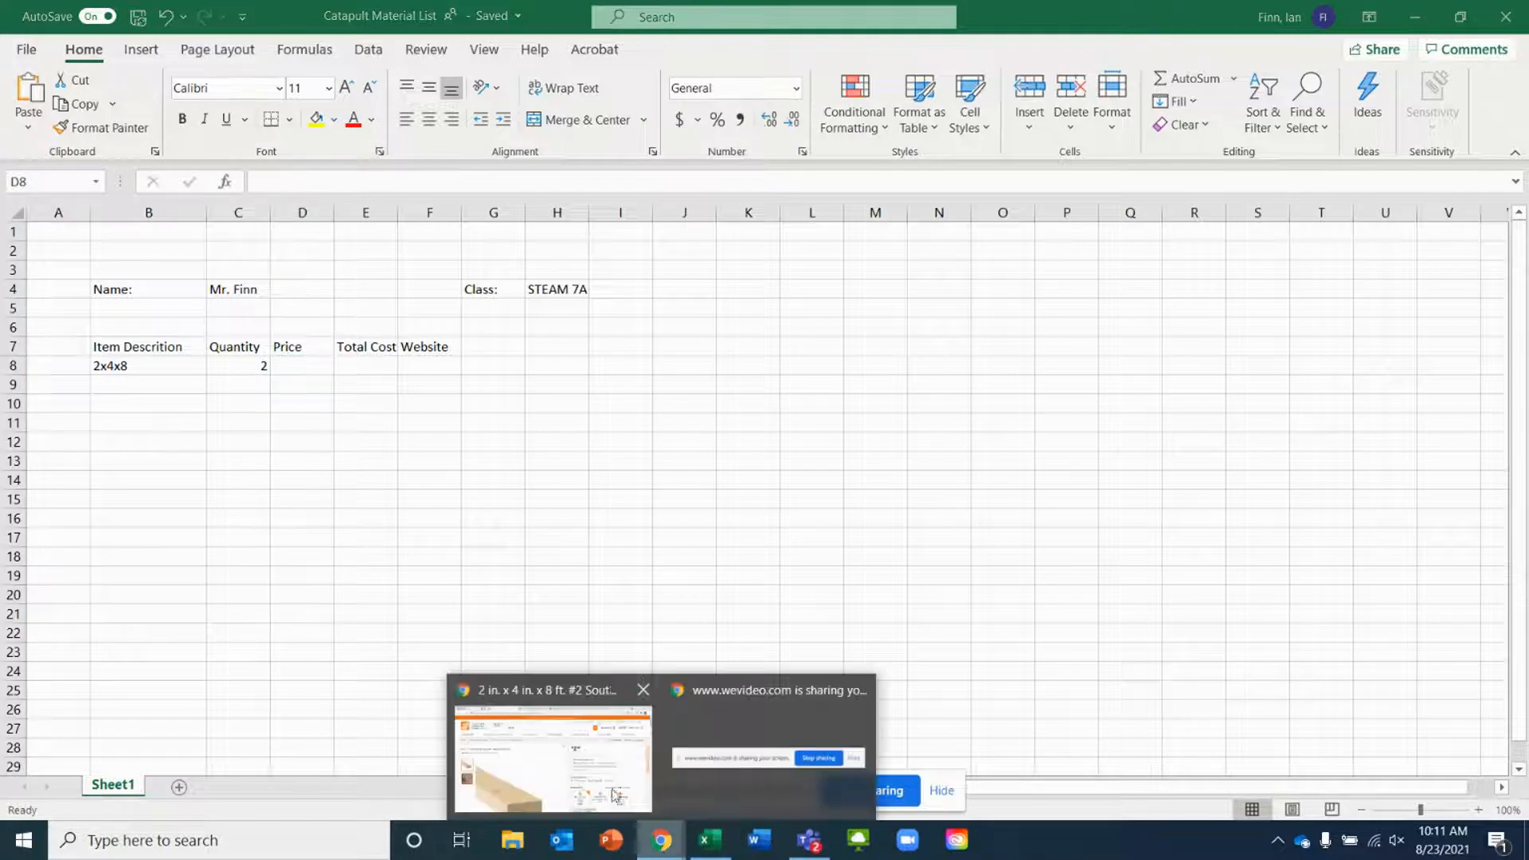
left_click(610, 748)
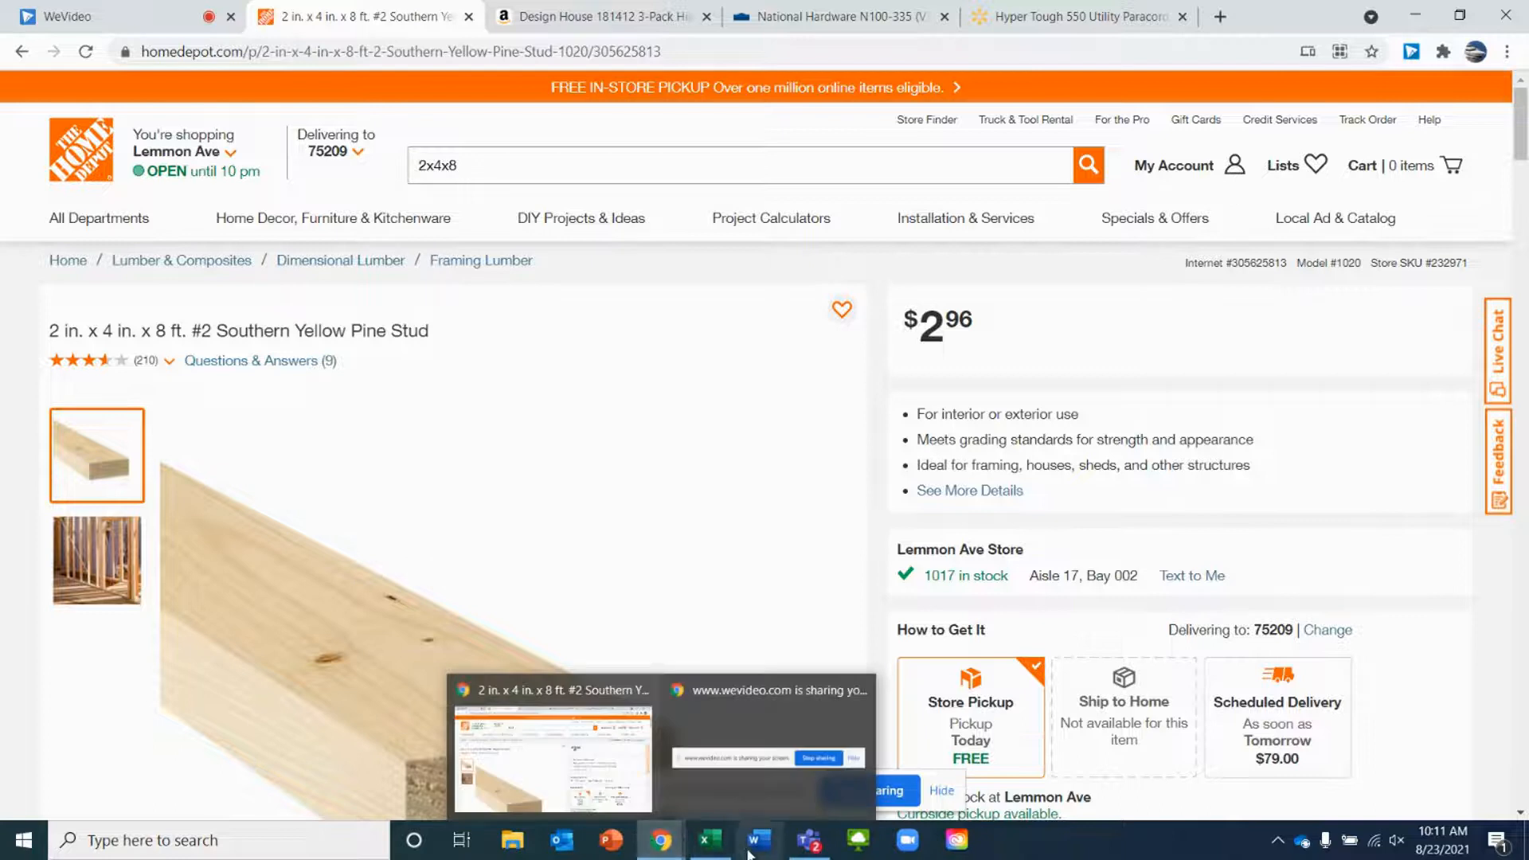
left_click(710, 840)
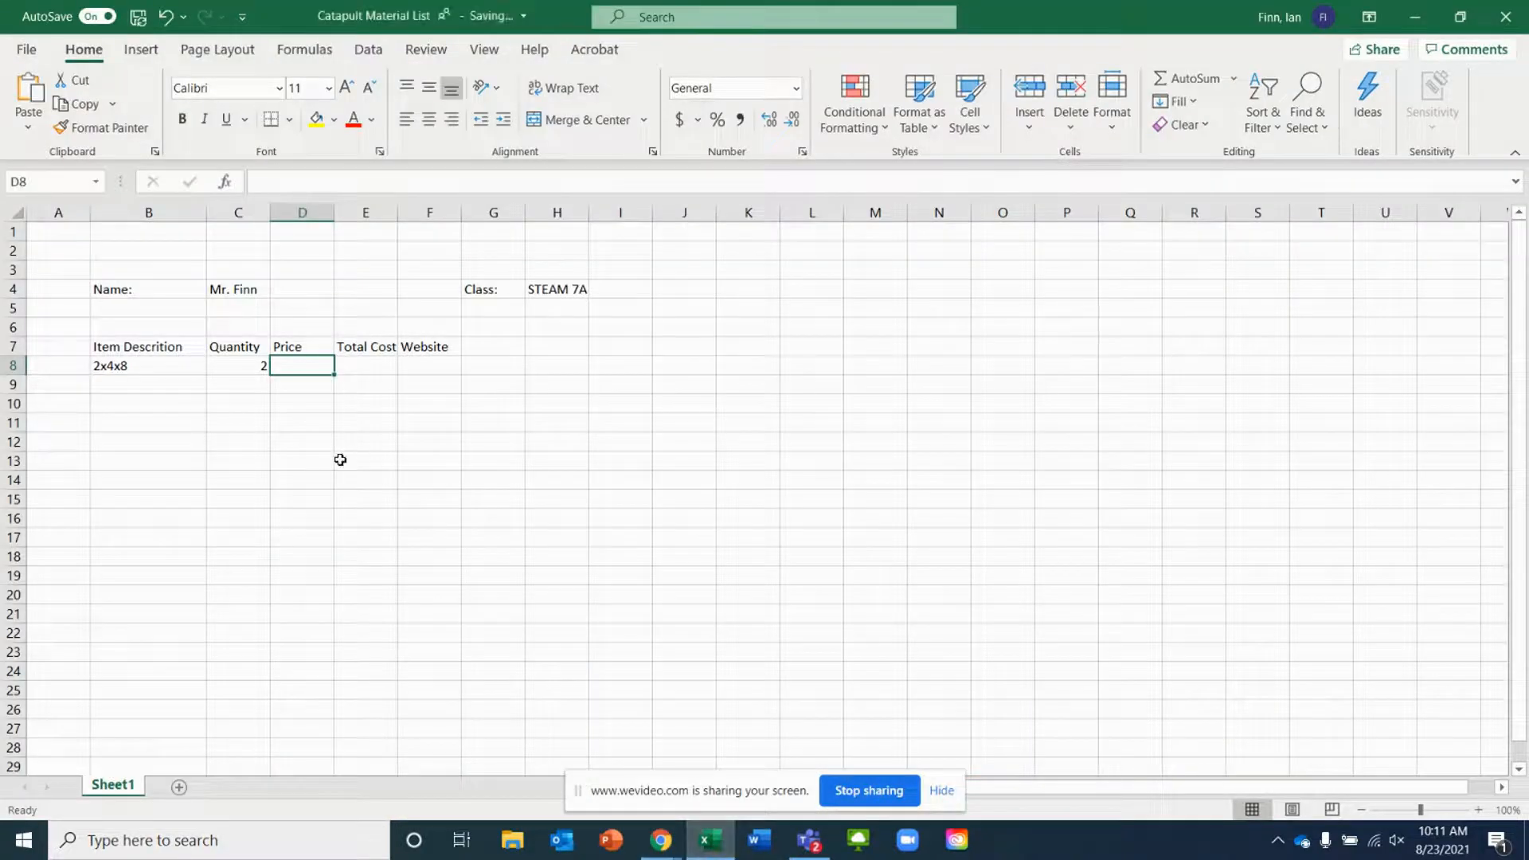
type("2.96")
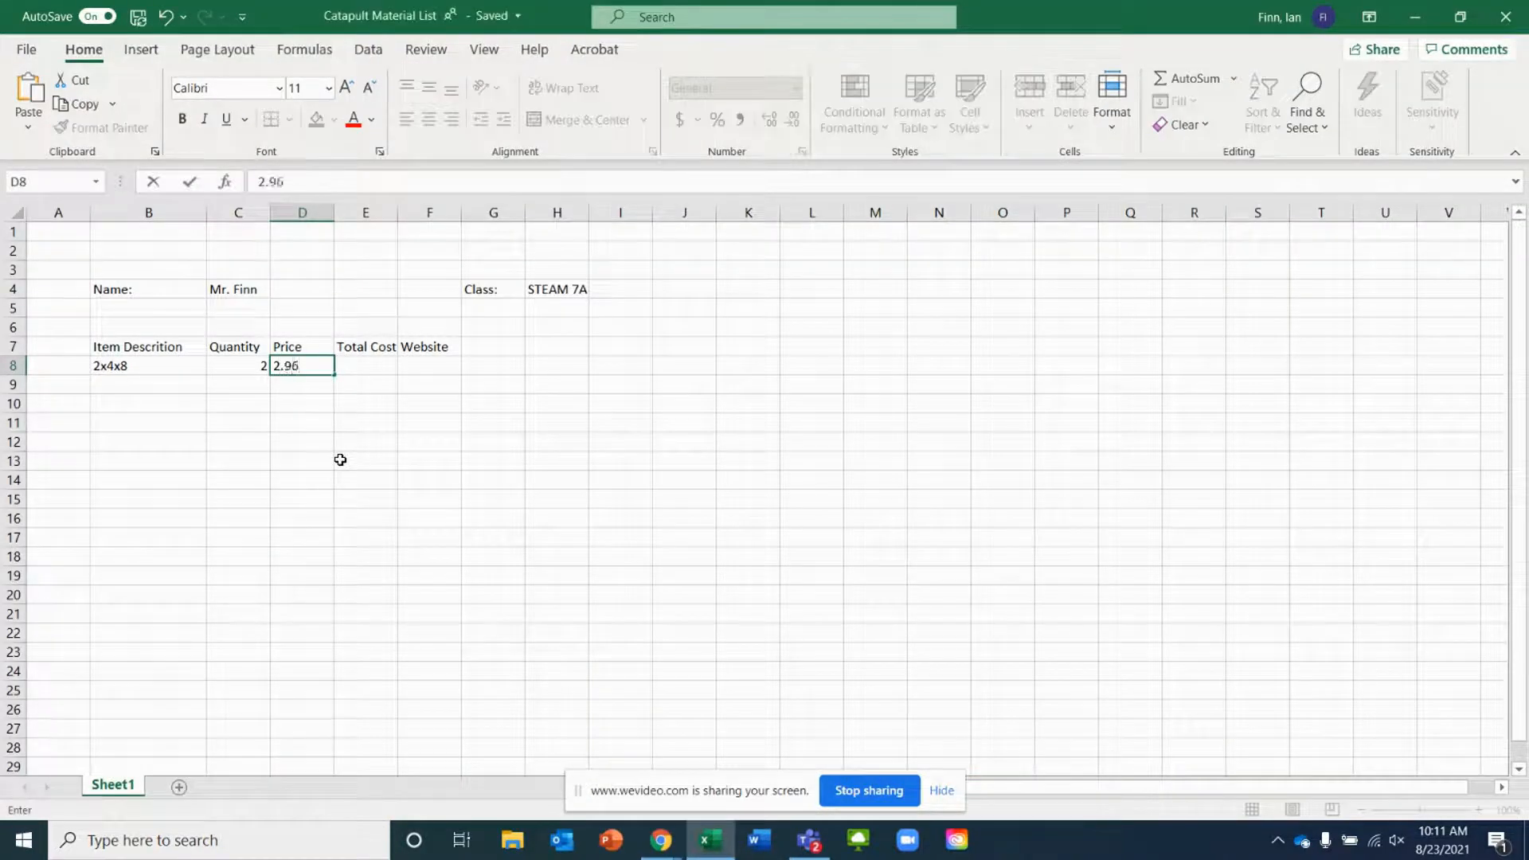
key("Tab")
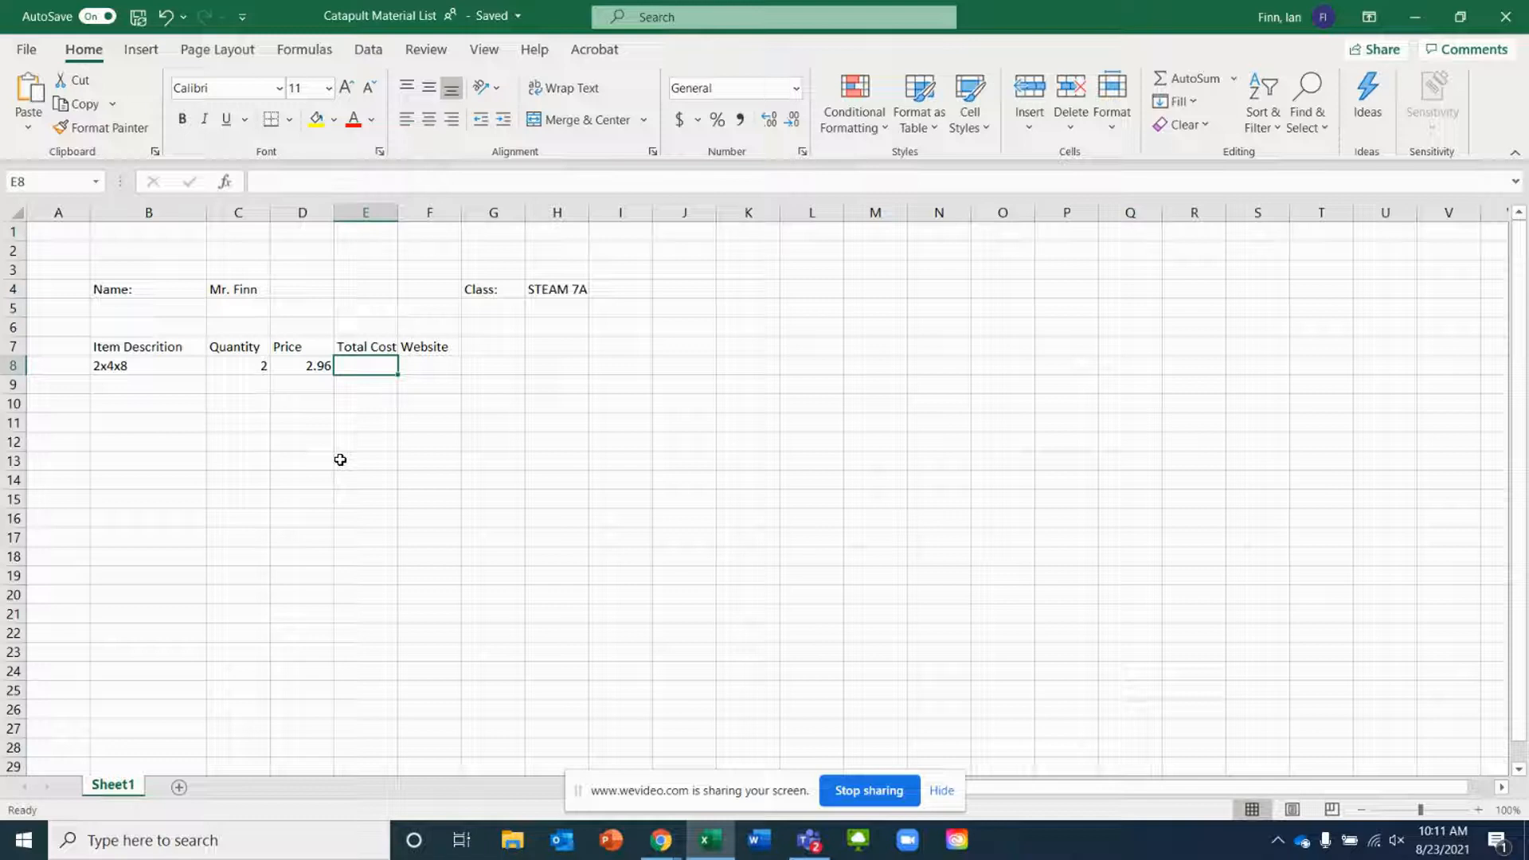
Calculate the 2x4x8 total cost in E8 with the formula =C8*D8
type("=")
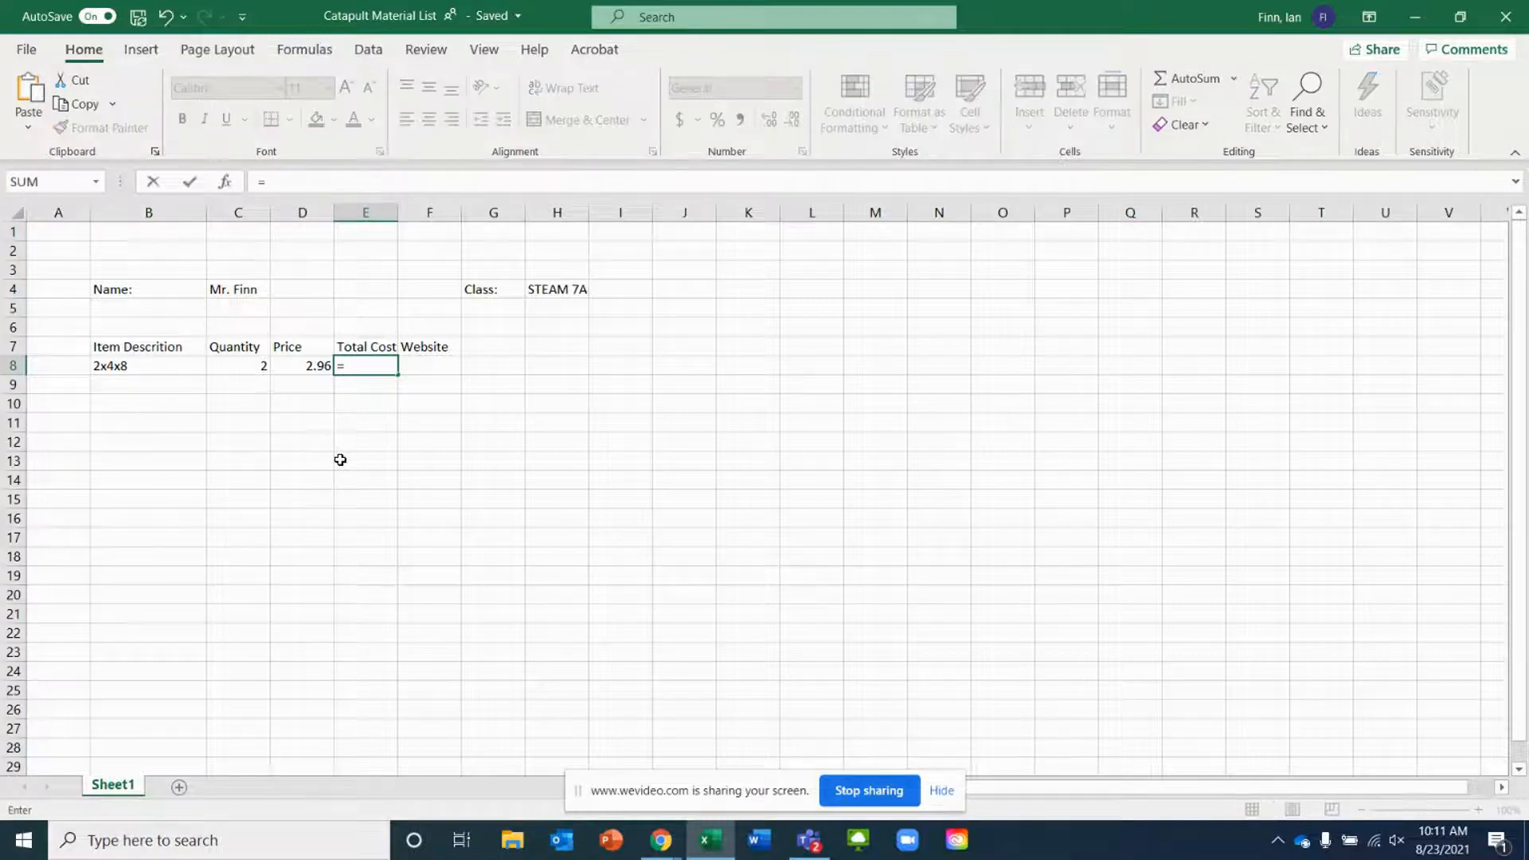
left_click(237, 367)
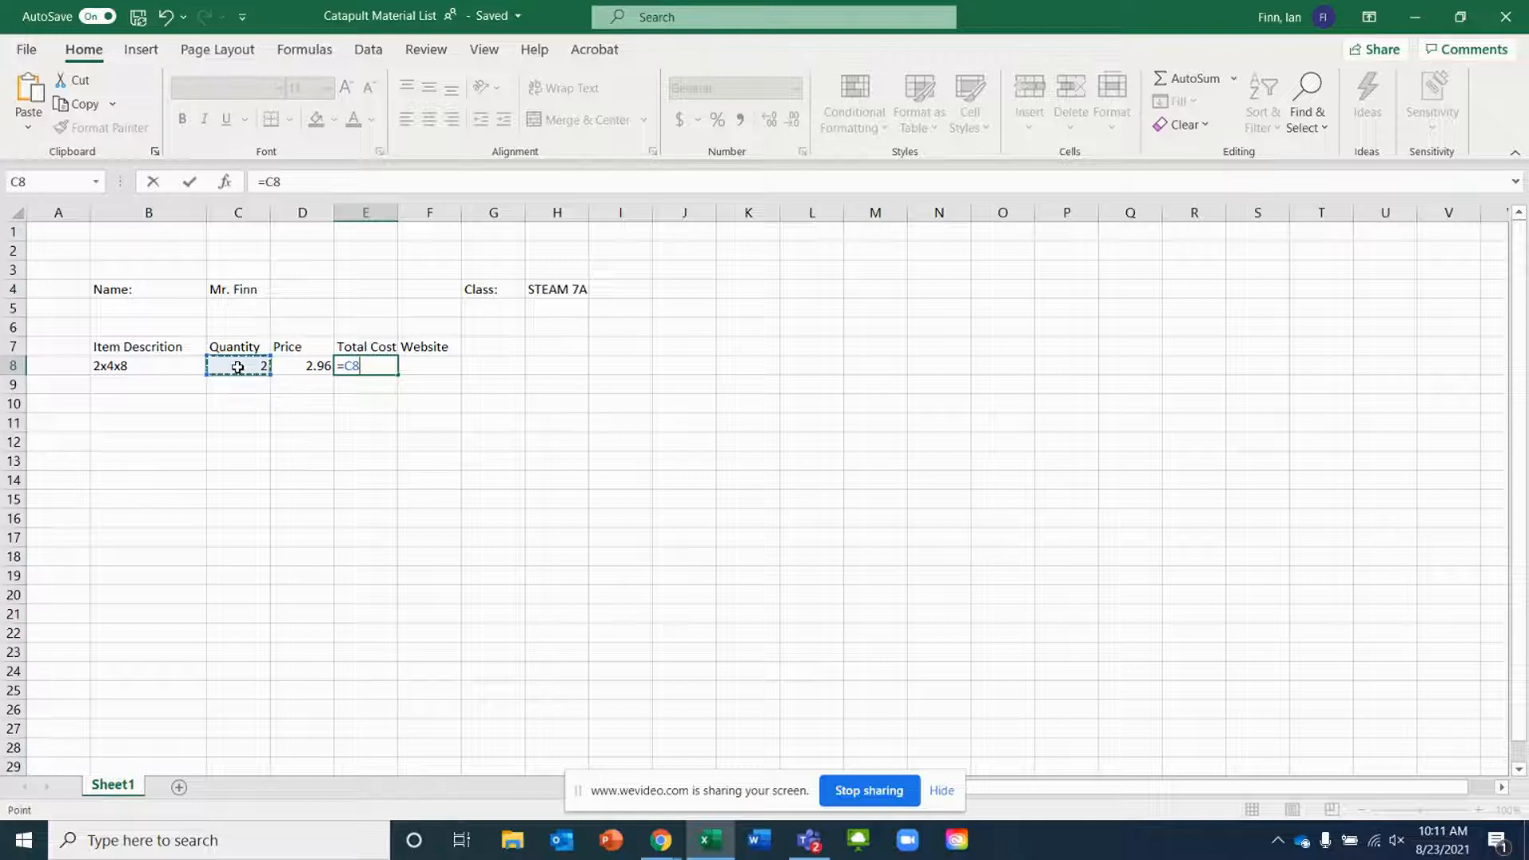
type("*")
left_click(302, 368)
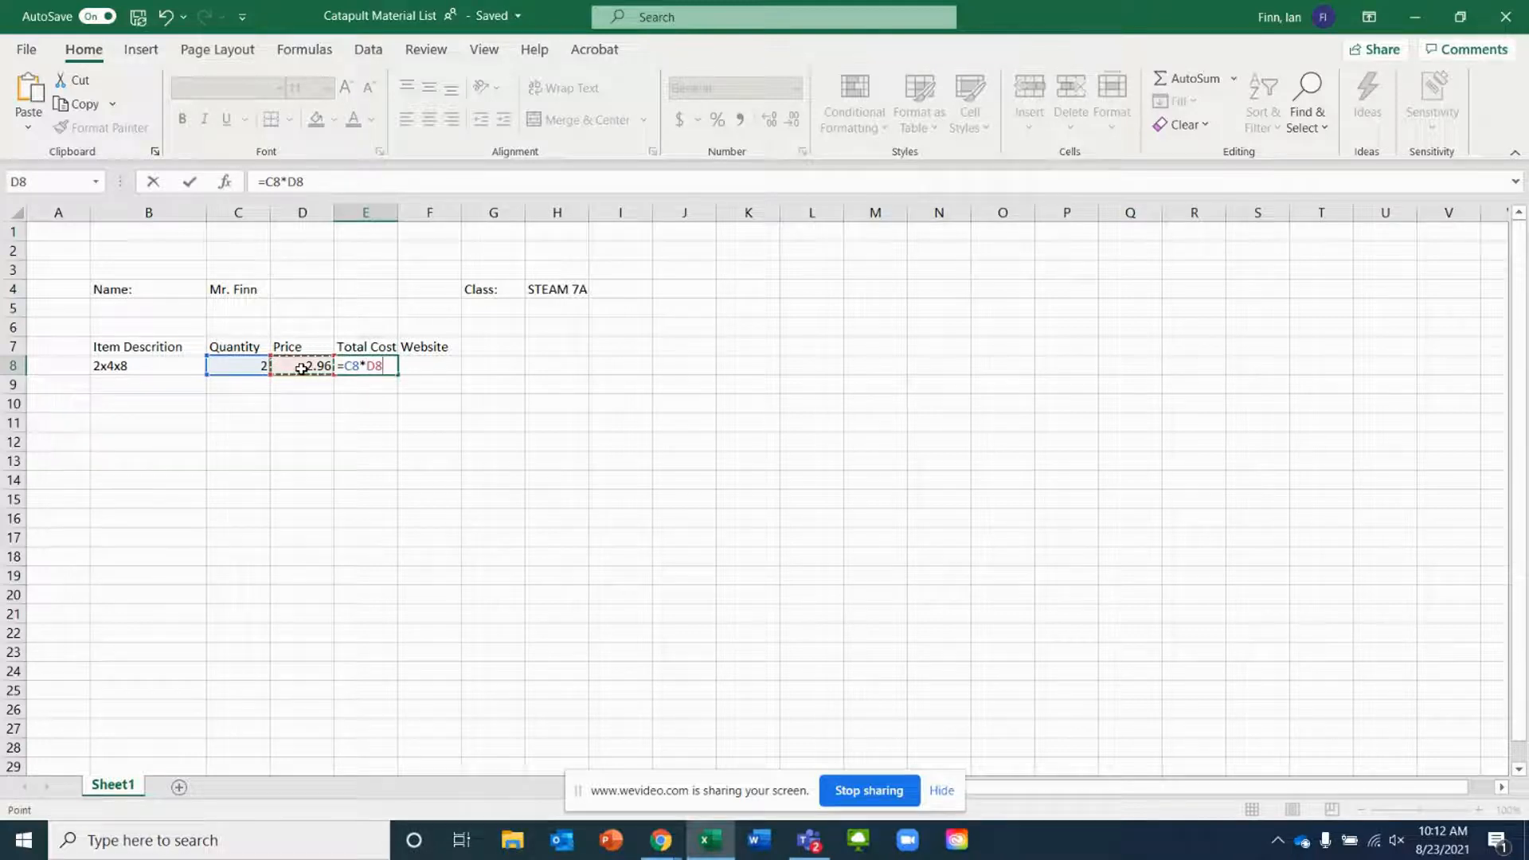
key("Return")
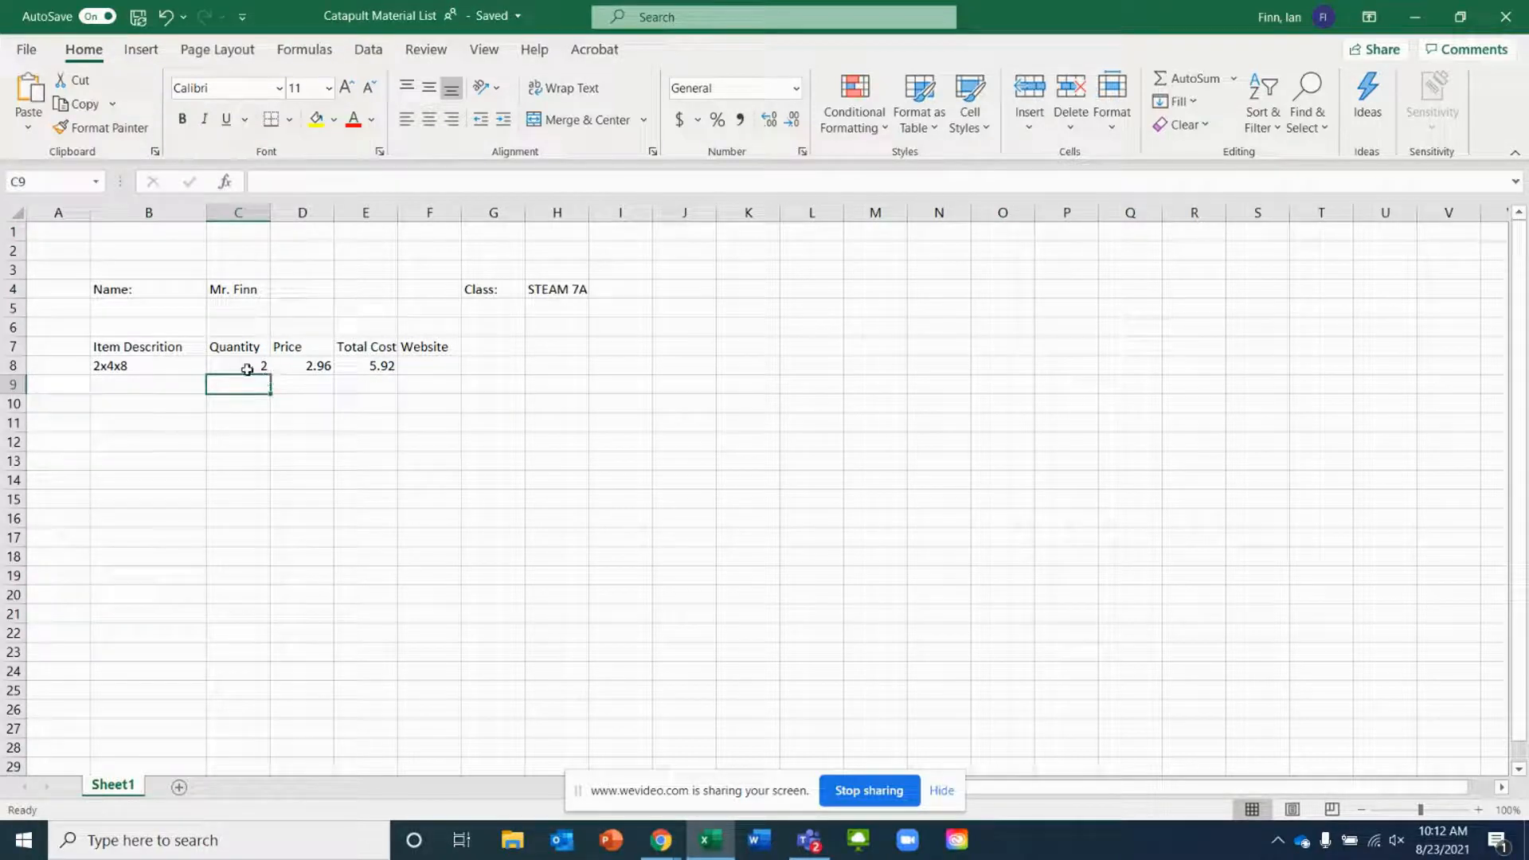
Enter Home Depot as the 2x4x8 website and widen the Website column to fit it
left_click(116, 391)
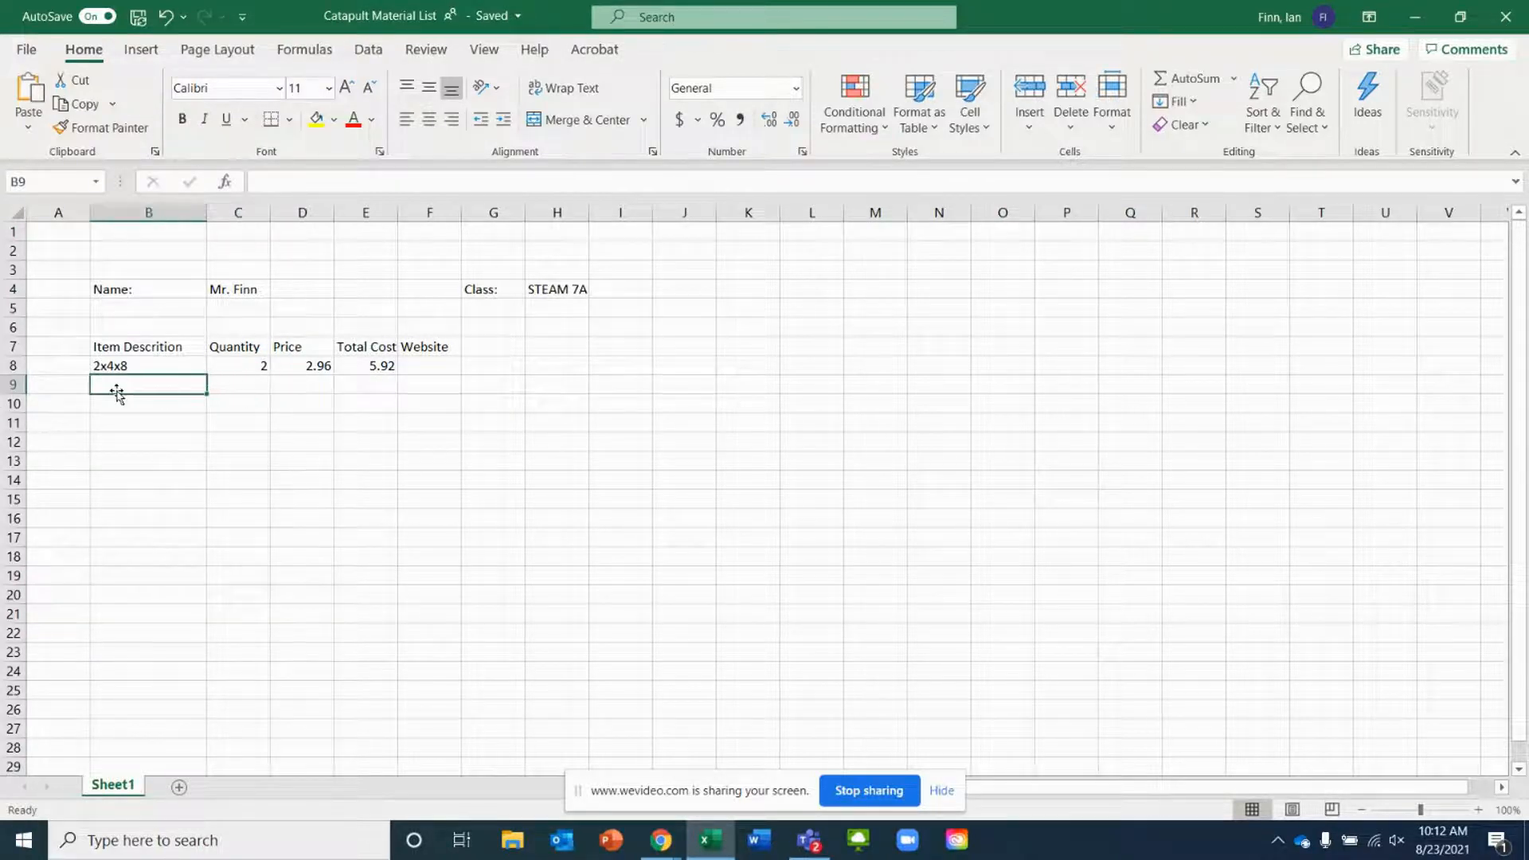
left_click(441, 365)
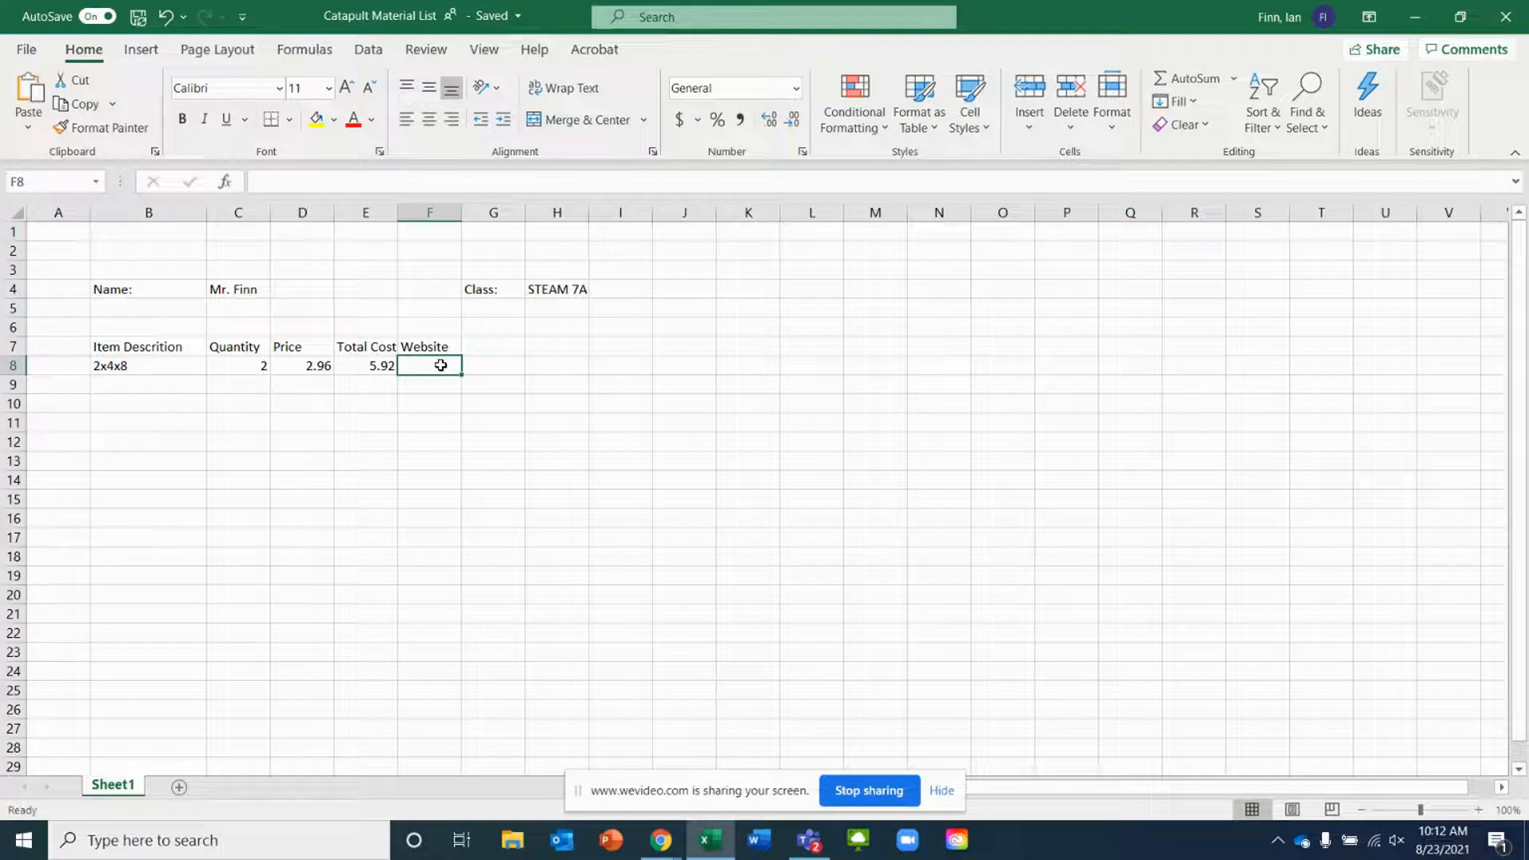
type("Home")
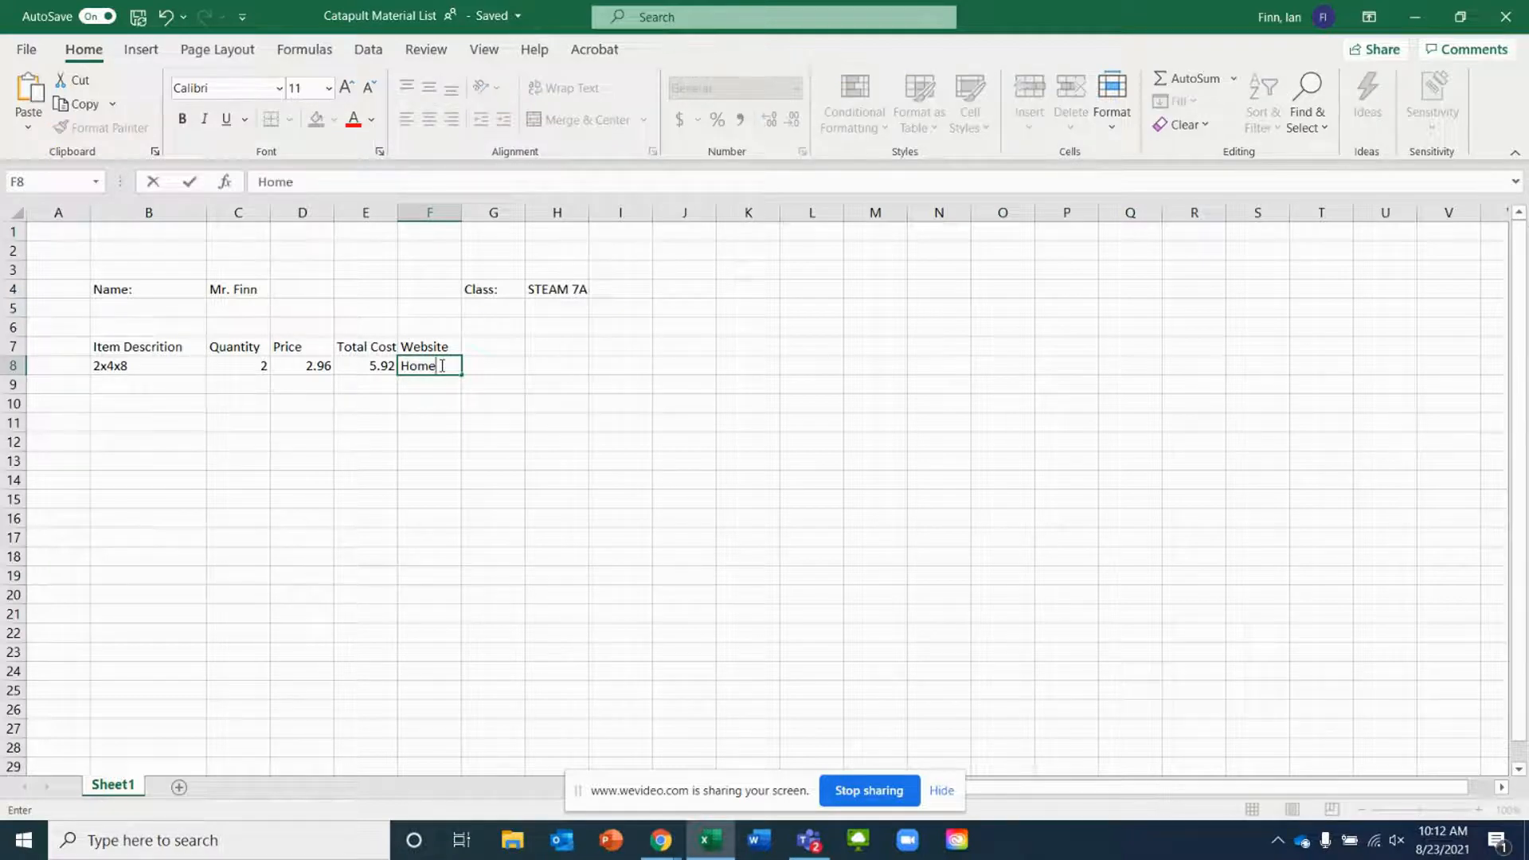
type(" Depot")
key("Return")
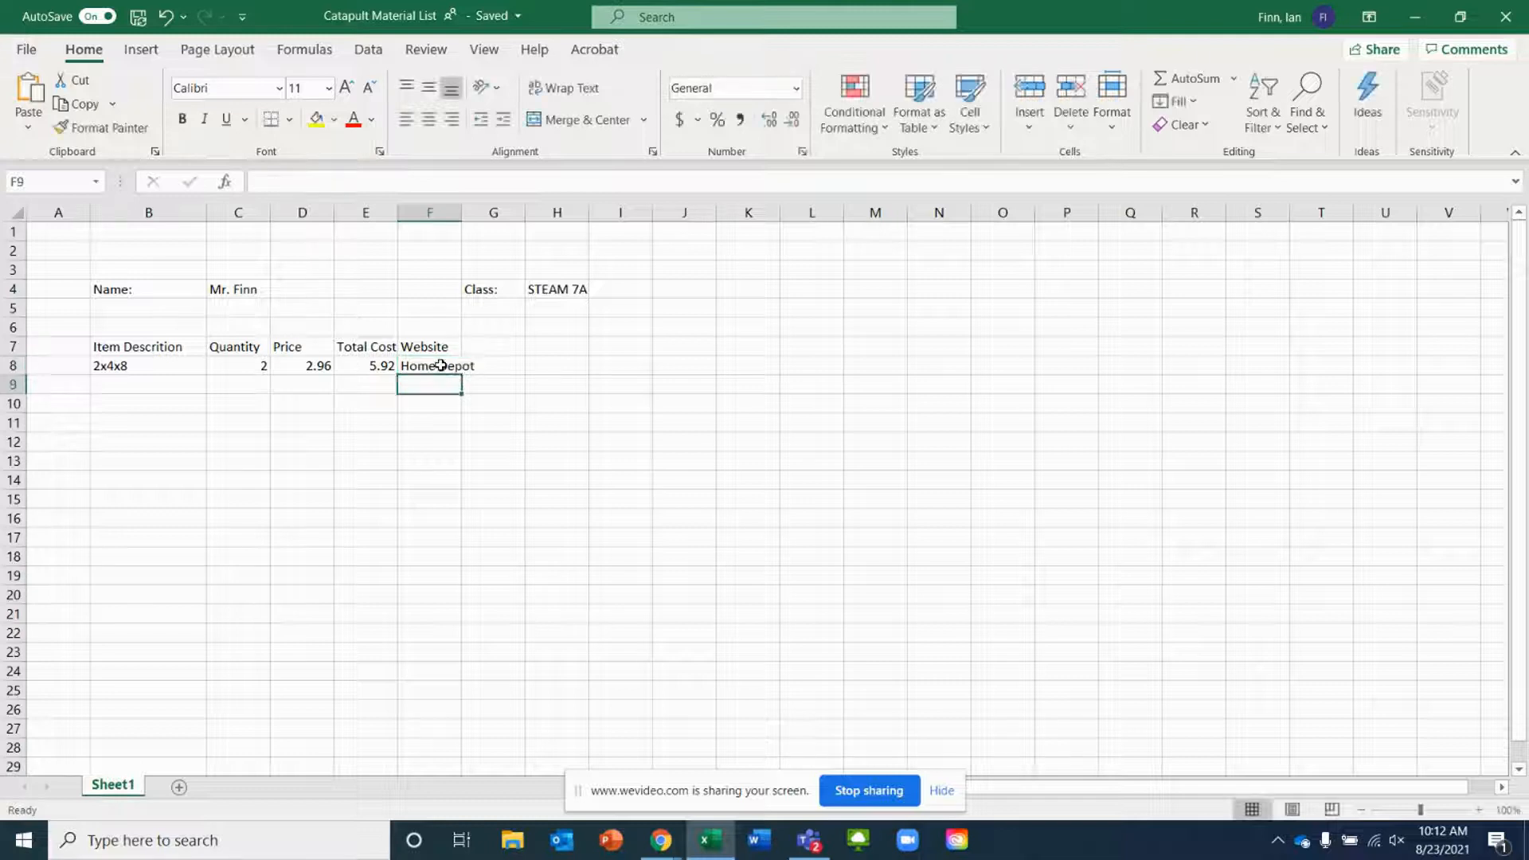
left_click_drag(461, 219, 506, 218)
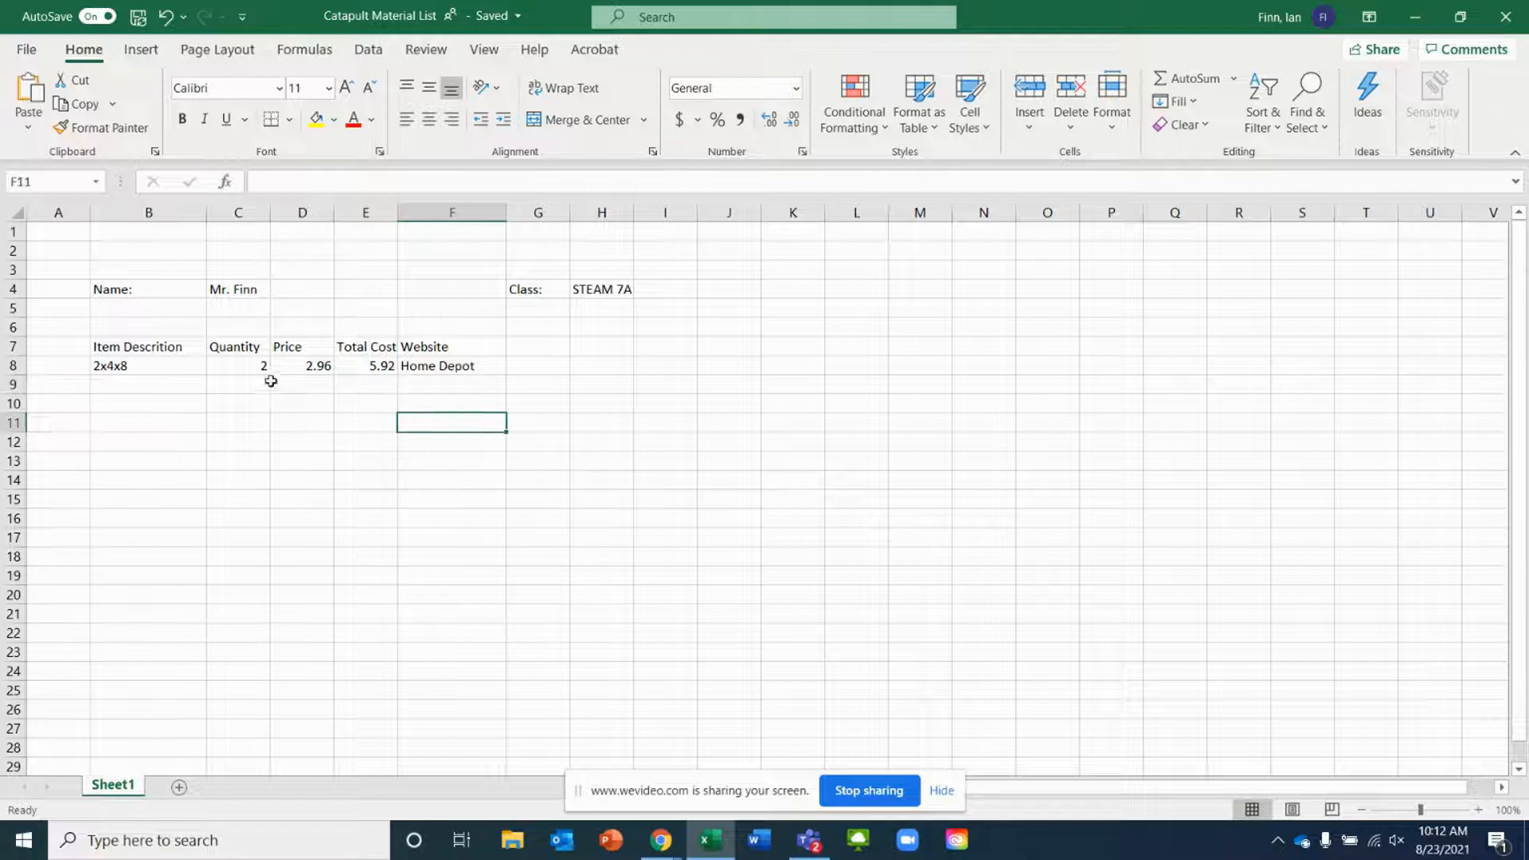
left_click(137, 389)
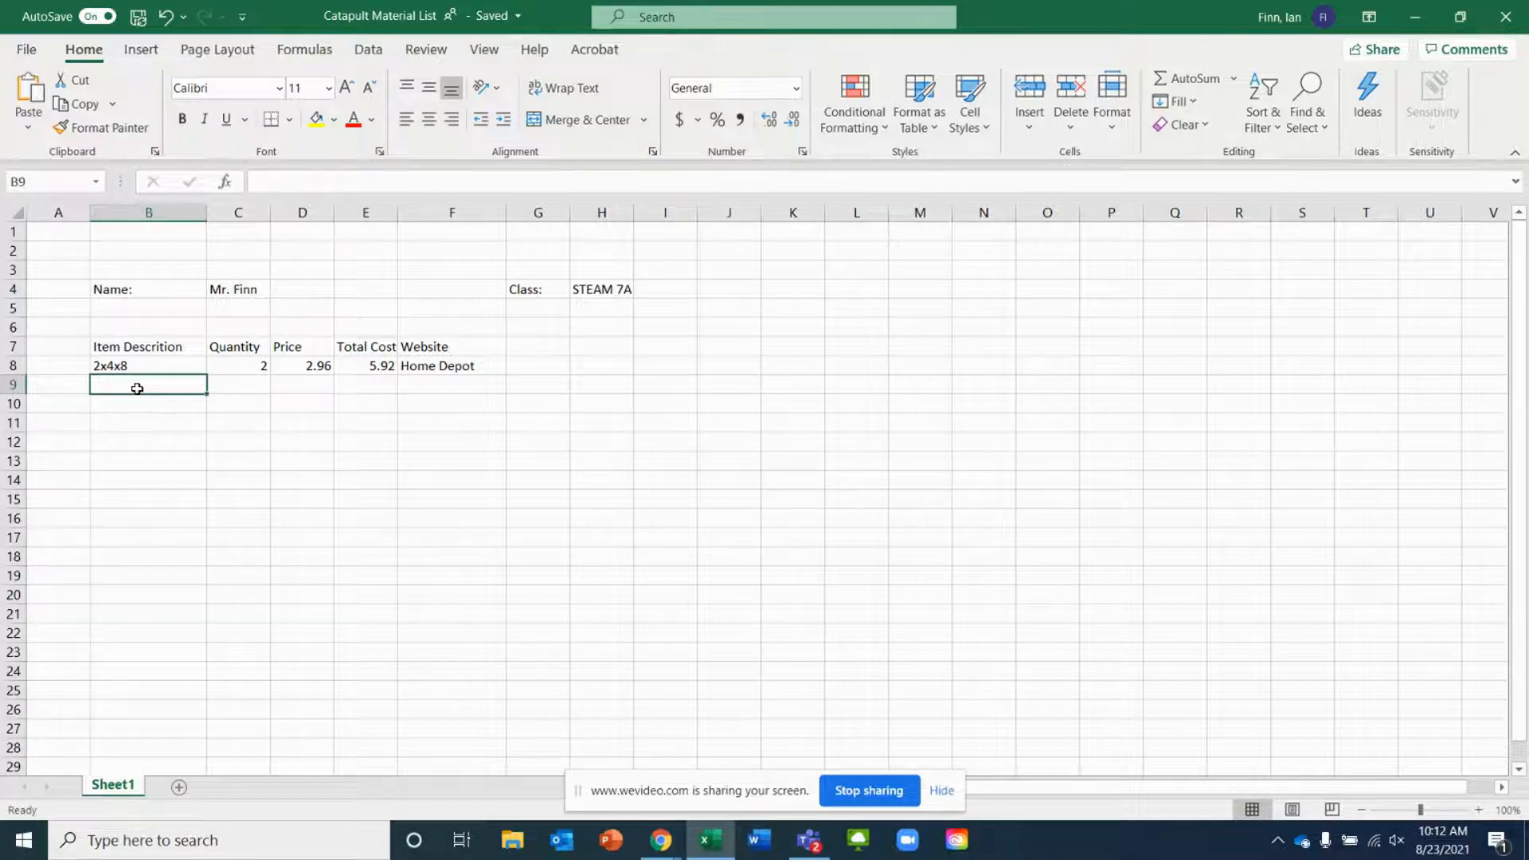
Check the pulley product on the Lowe's page and enter Pulley as the next item description
left_click(658, 837)
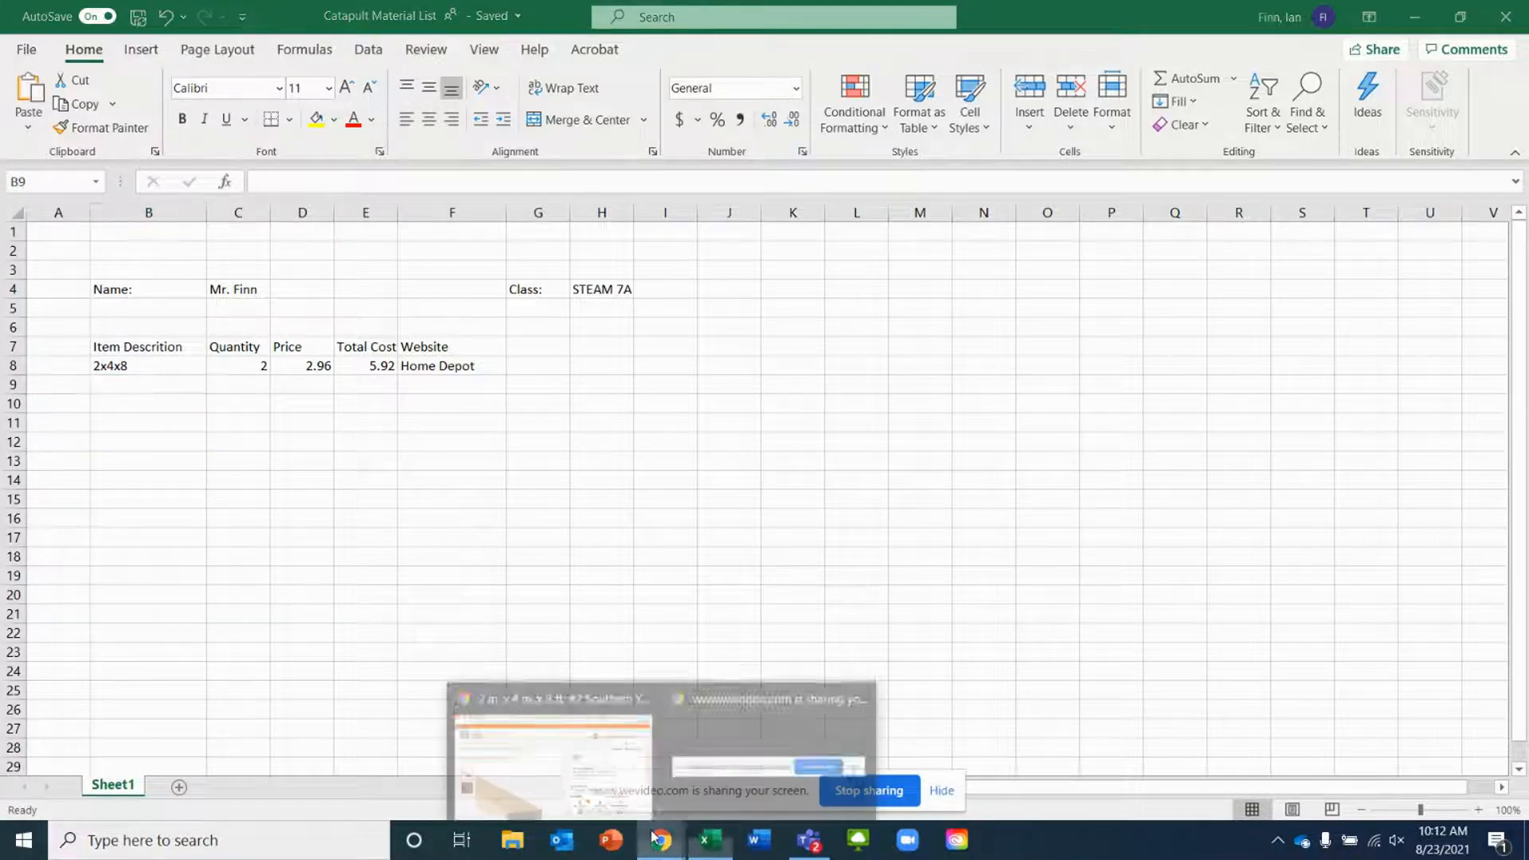
left_click(571, 752)
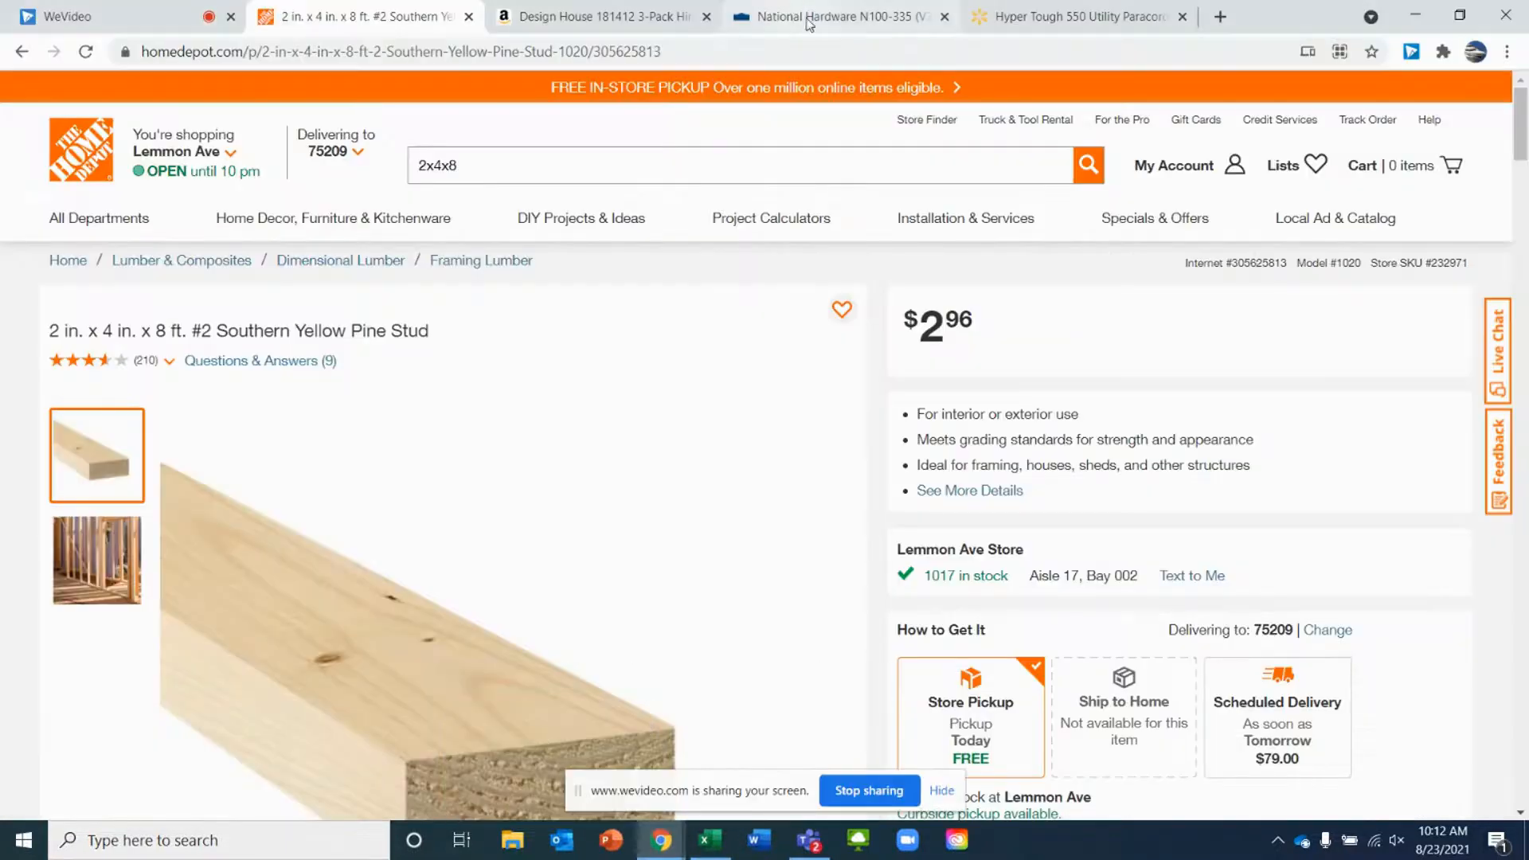
left_click(808, 22)
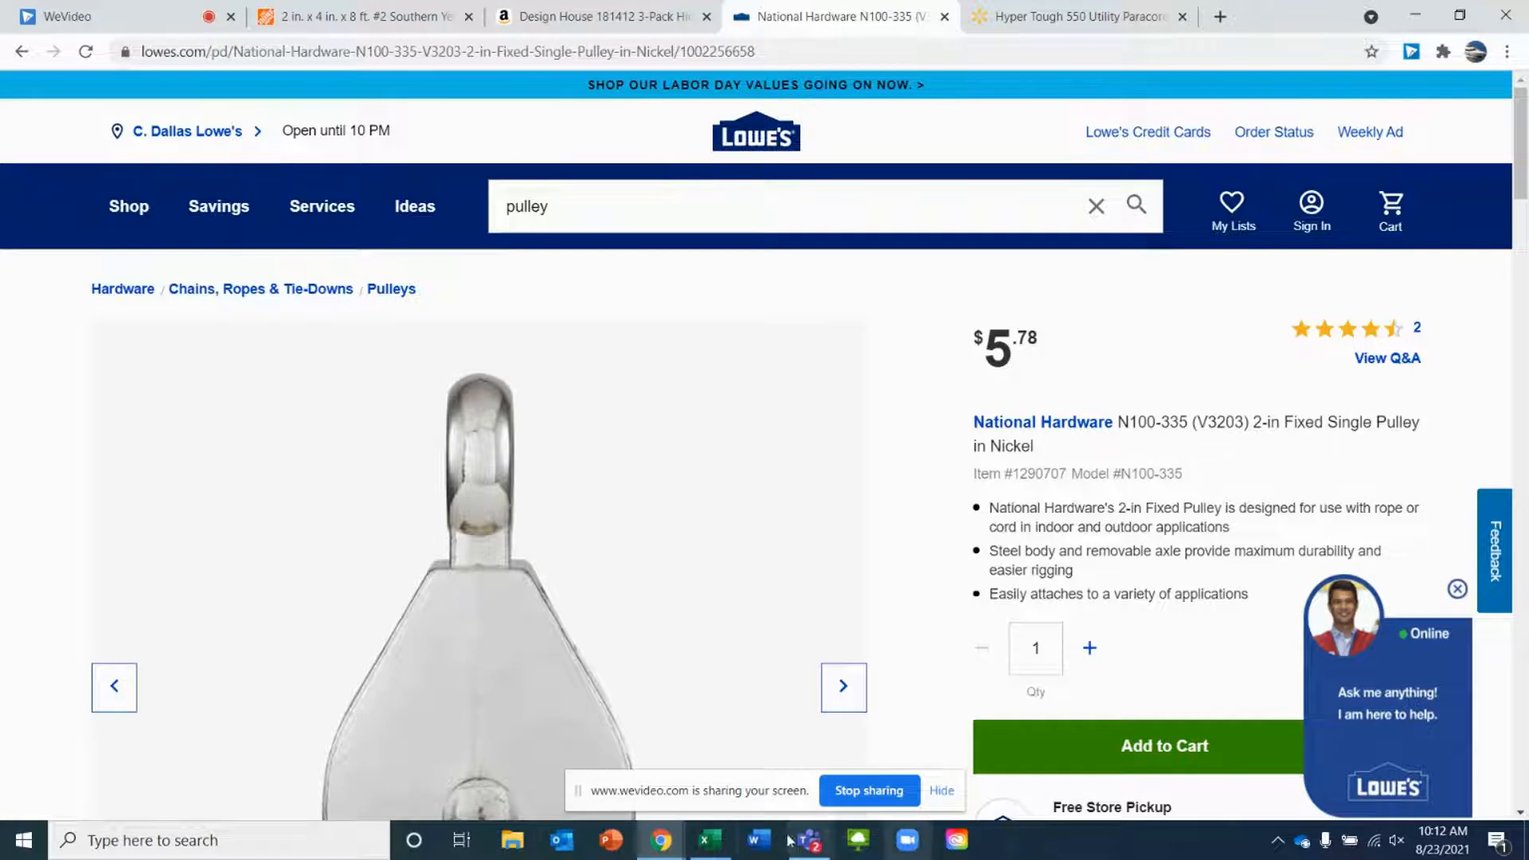
mouse_move(705, 847)
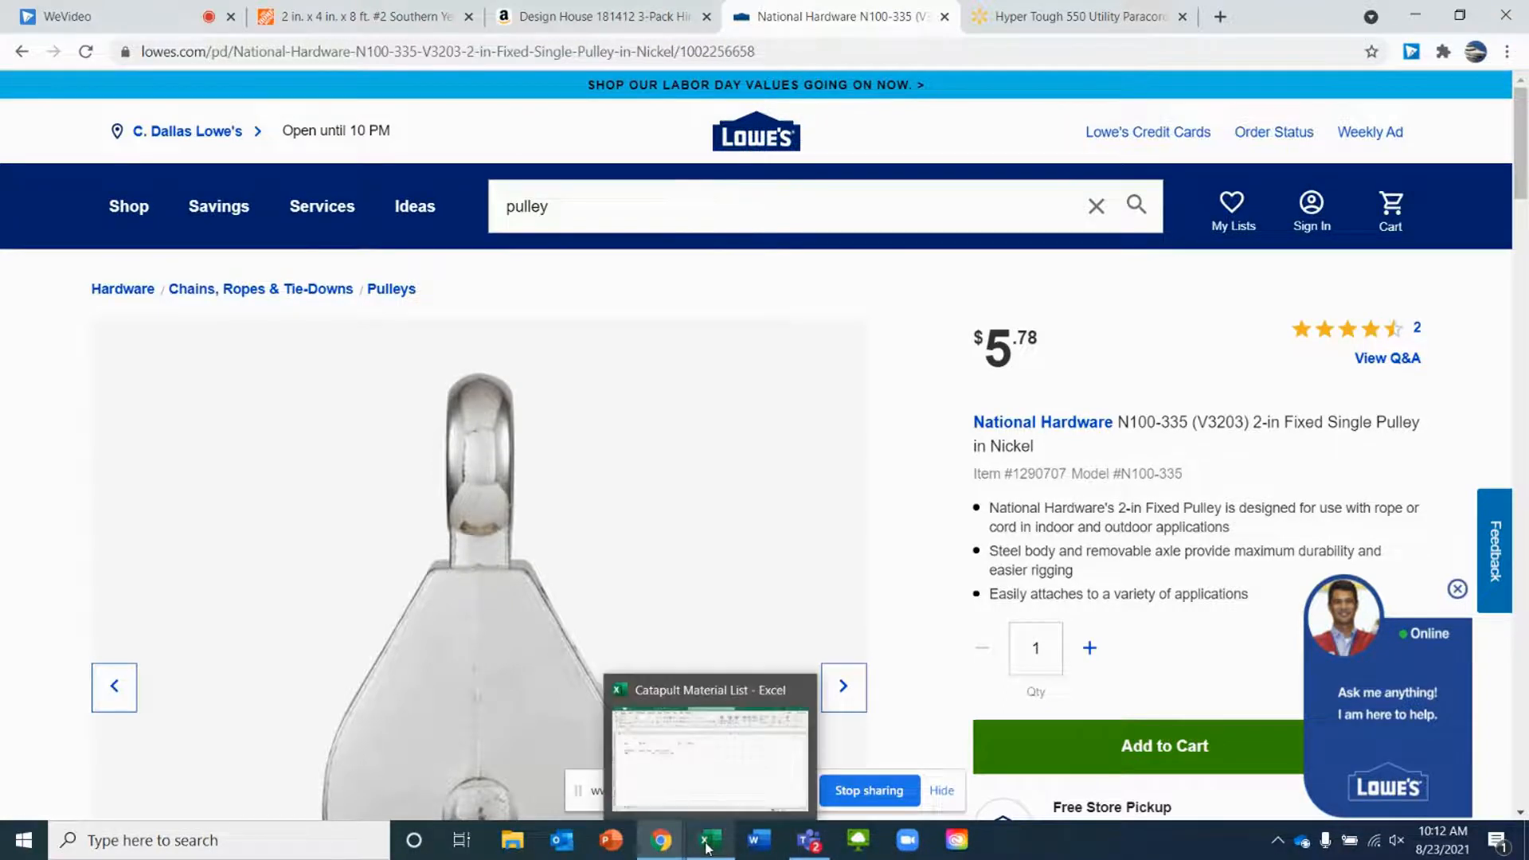
left_click(701, 780)
left_click(177, 383)
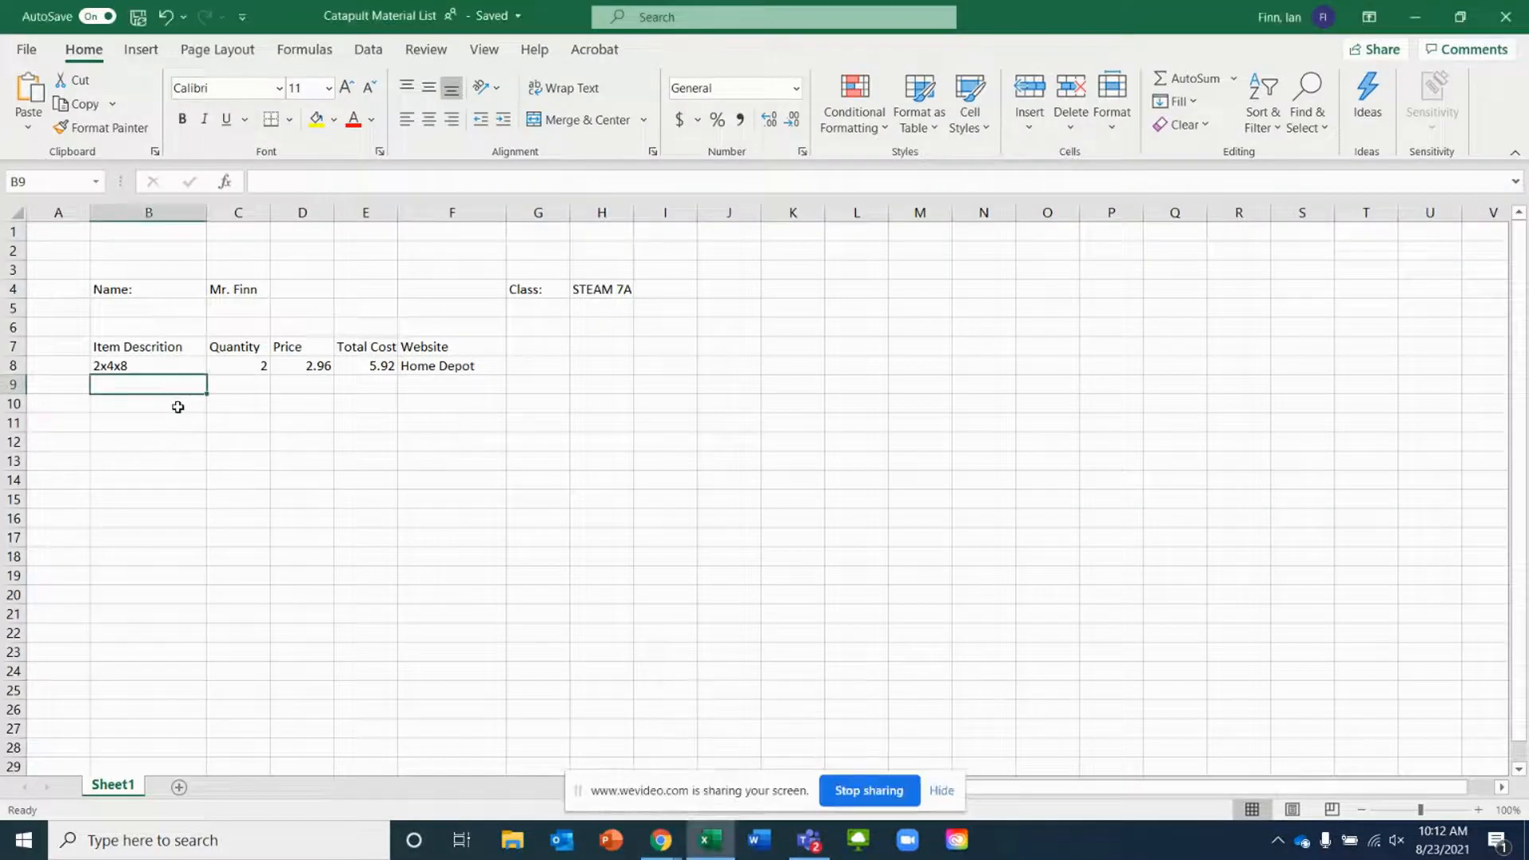
type("Pulley")
key("Tab")
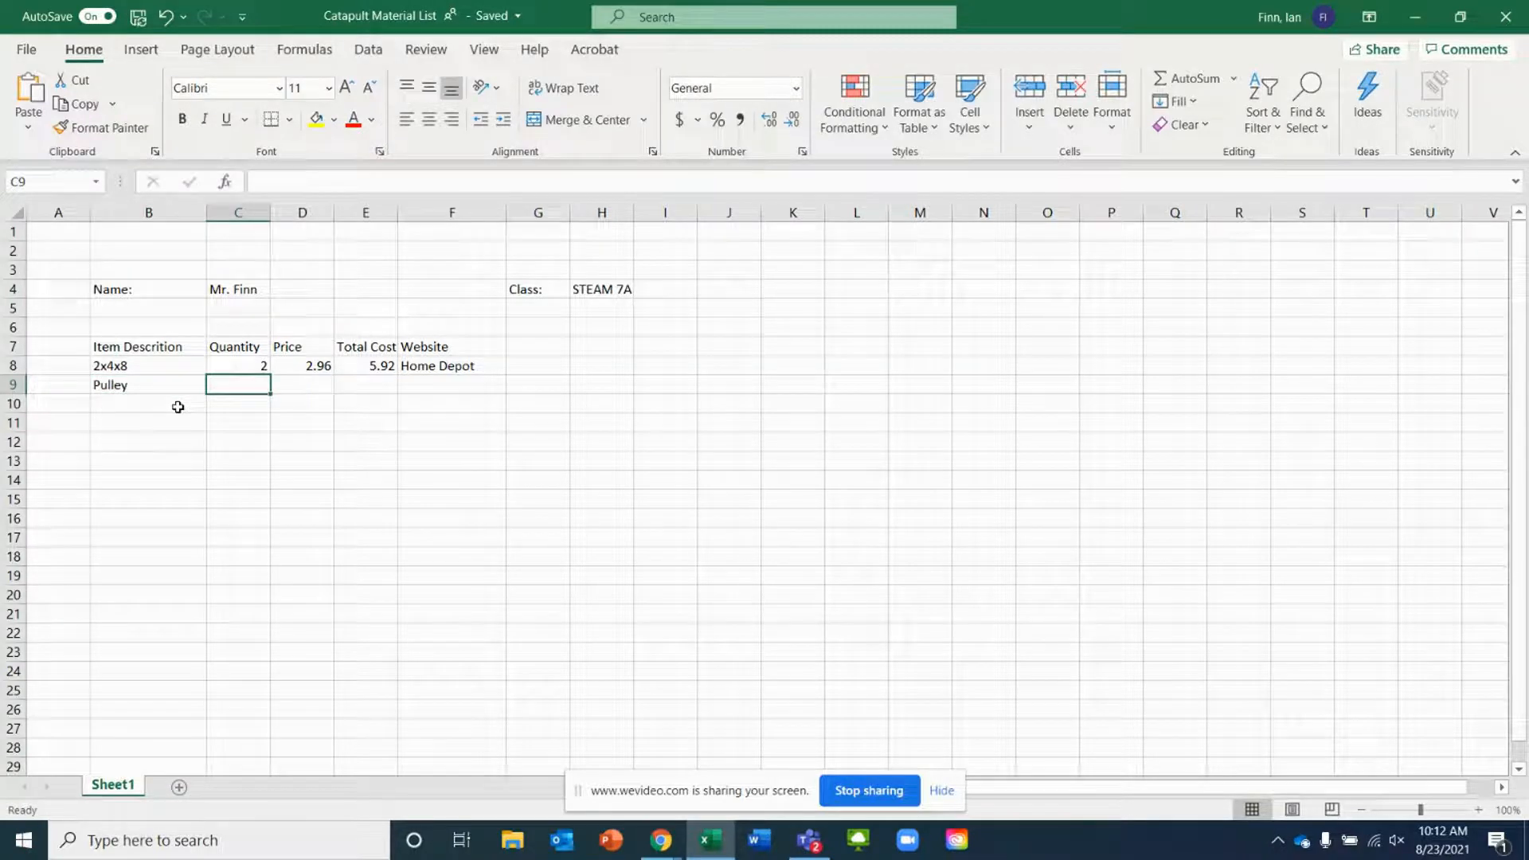
Enter a quantity of 2 and a price of 5.76 for the pulley
type("2")
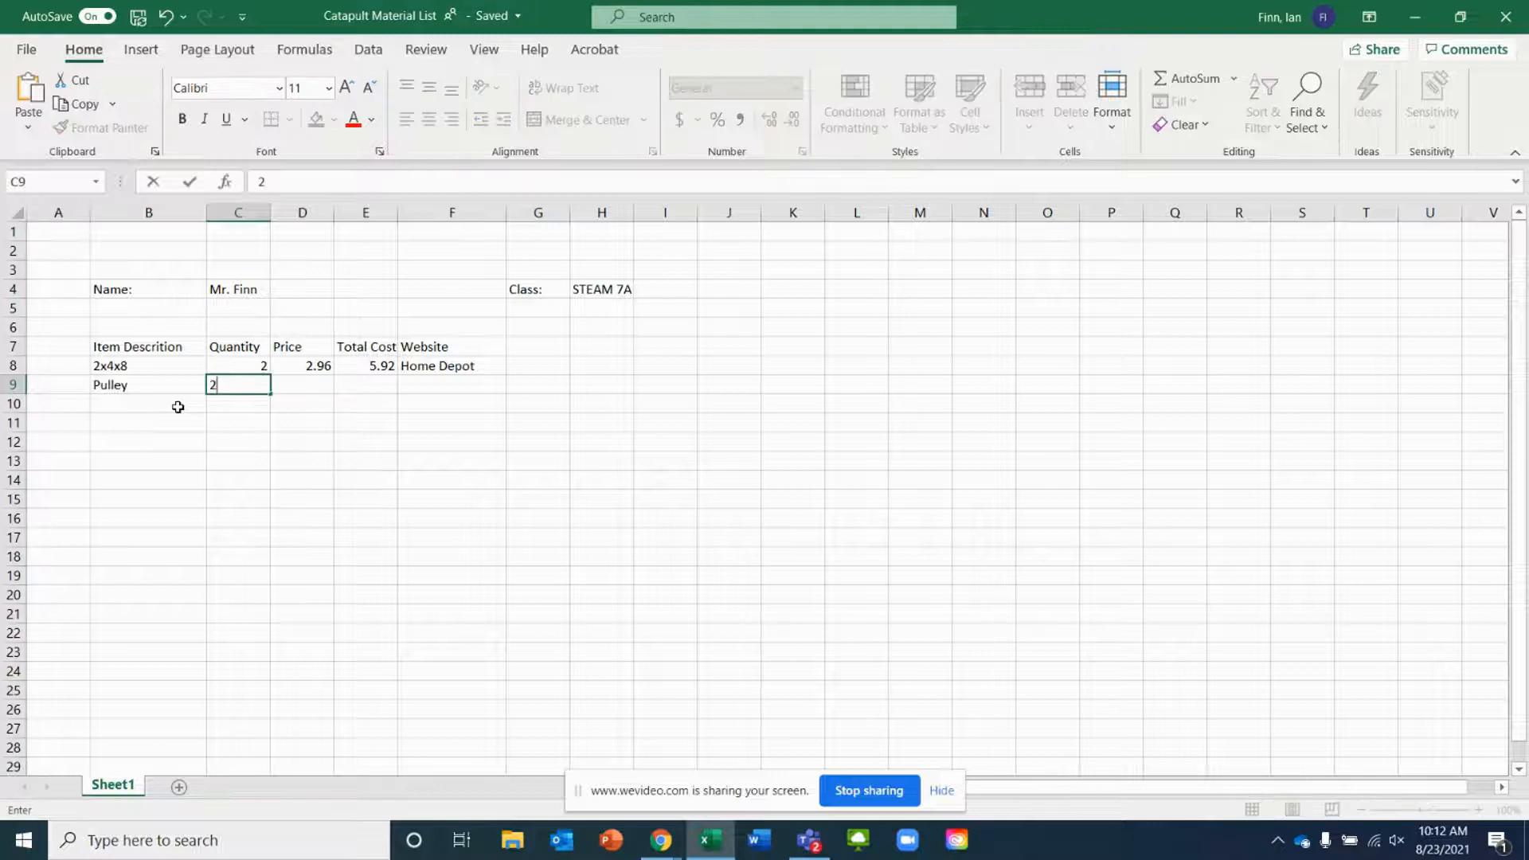
key("Tab")
type("5.76")
key("Tab")
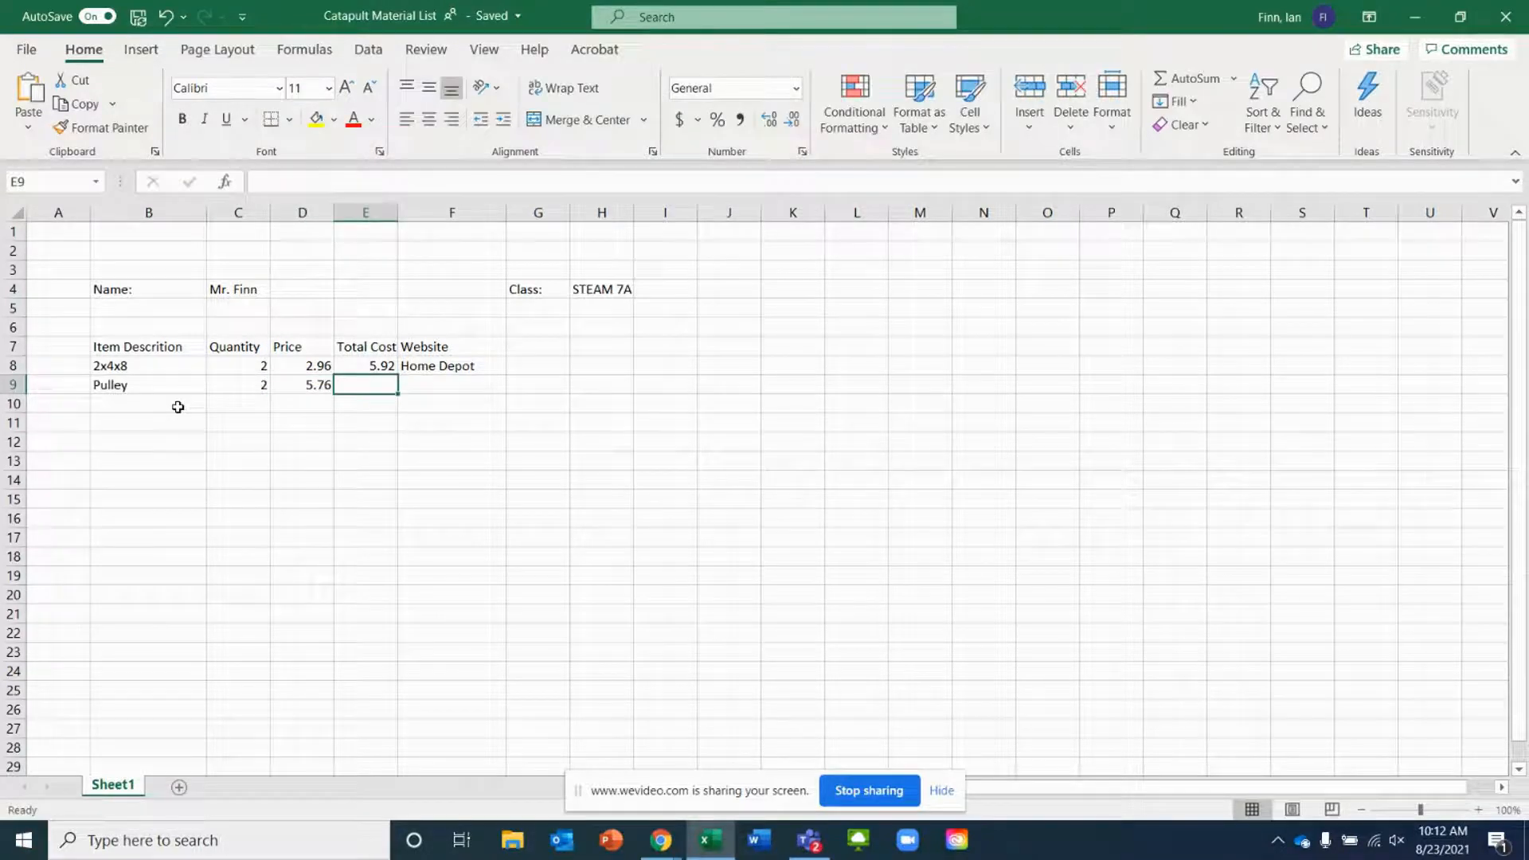
Calculate the pulley's total cost in E9 with the formula =C9*D9
left_click(369, 362)
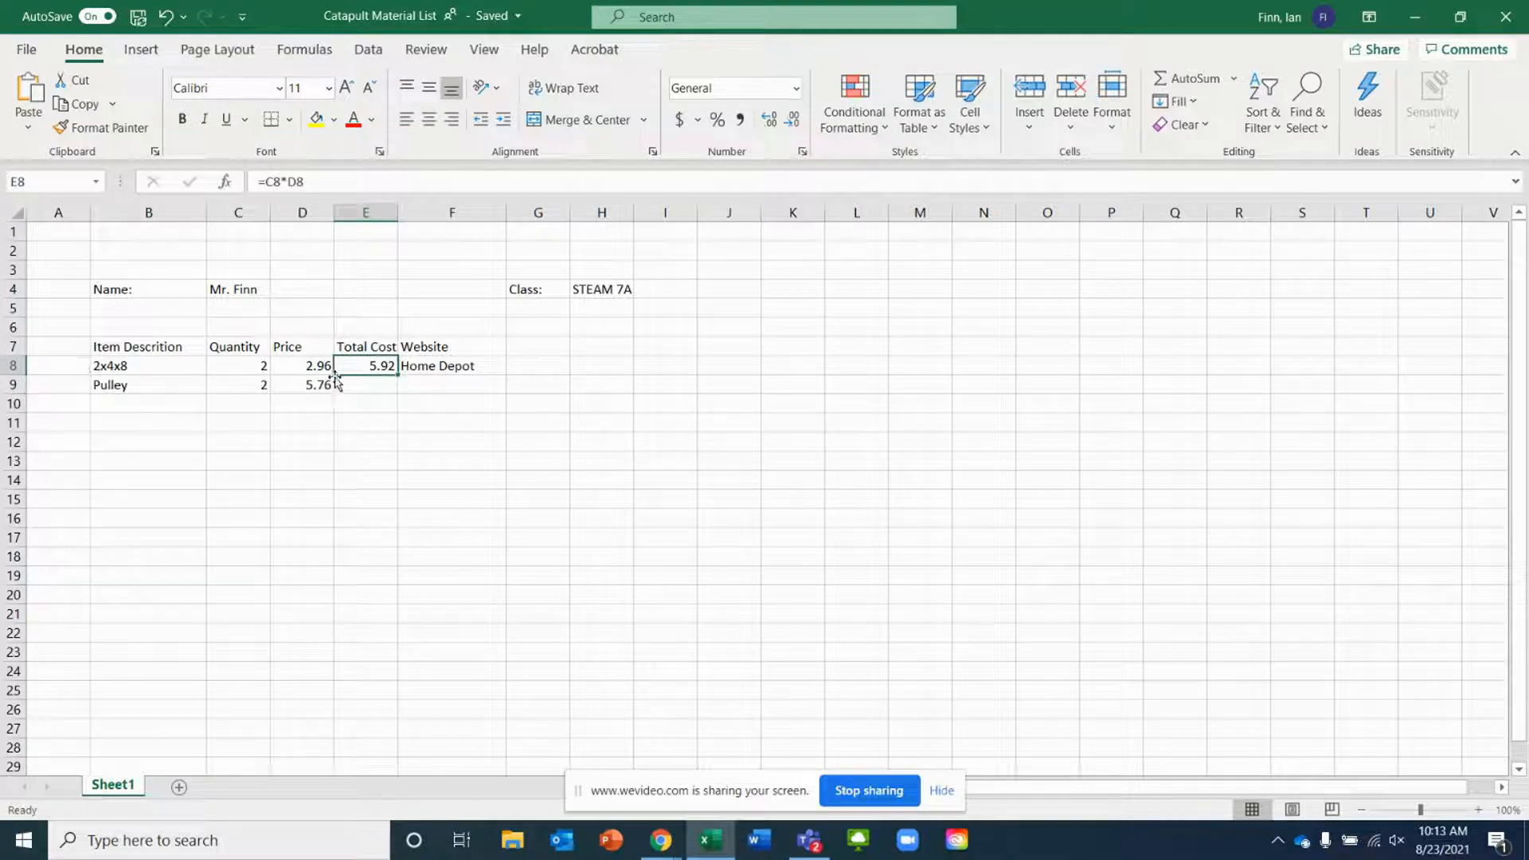
left_click(356, 390)
type("=")
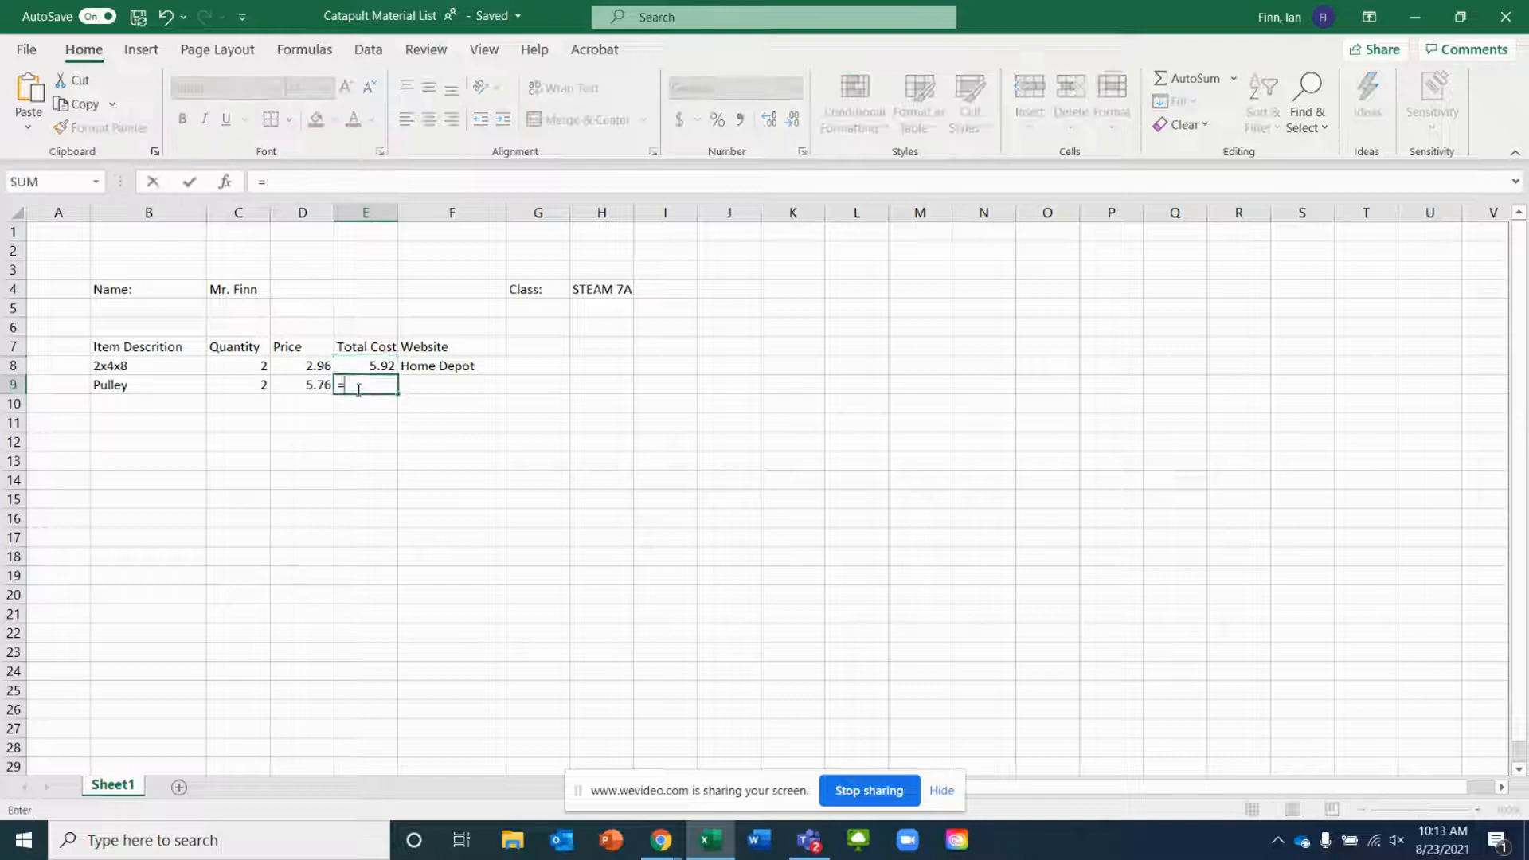
left_click(259, 384)
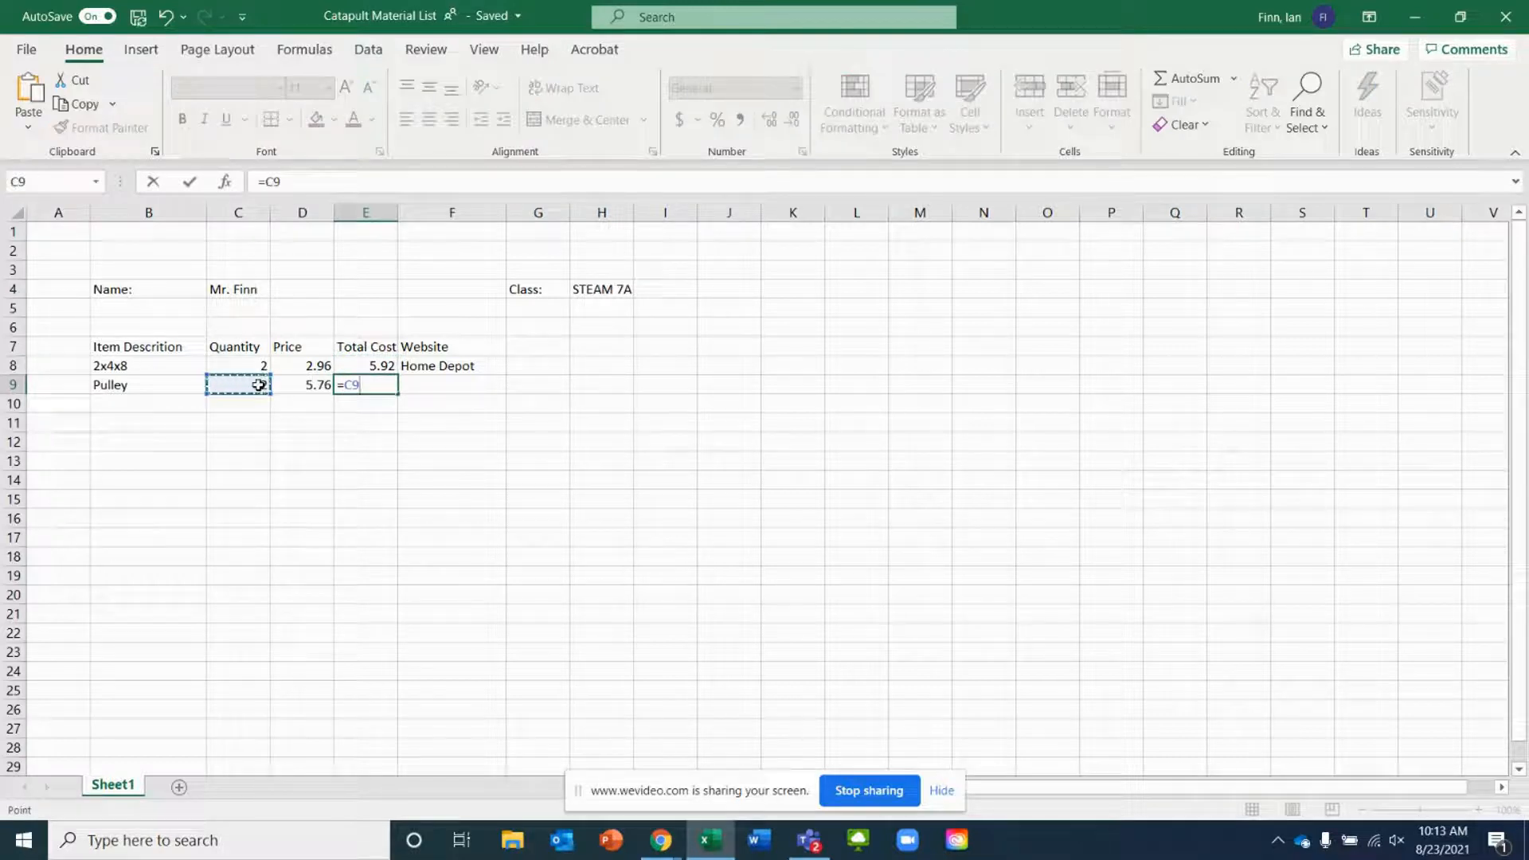
type("*")
left_click(317, 385)
key("Return")
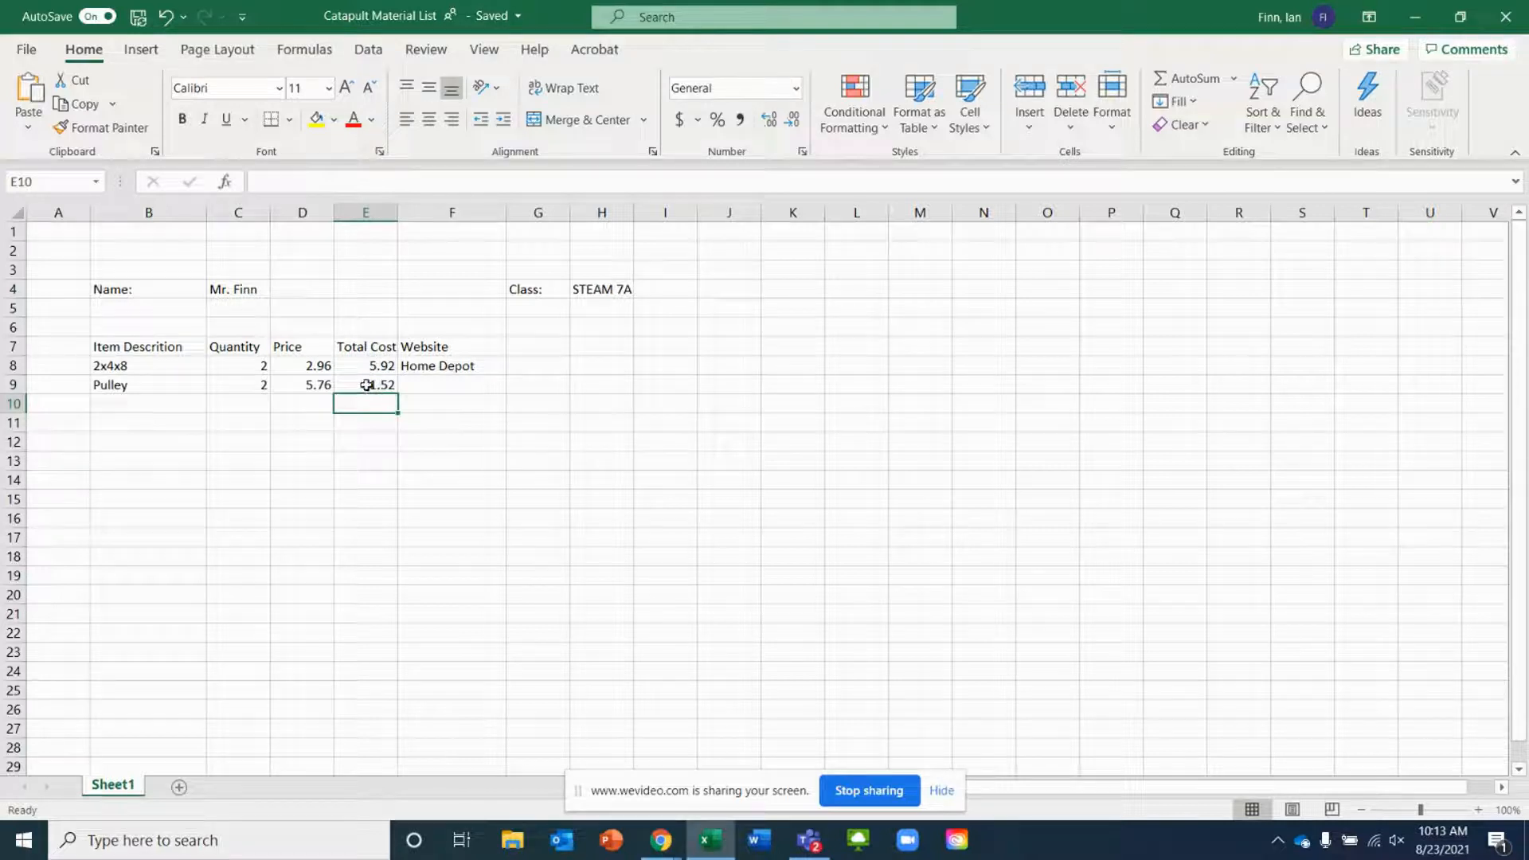
Enter Lowes as the pulley's website
left_click(430, 387)
type("Lowes")
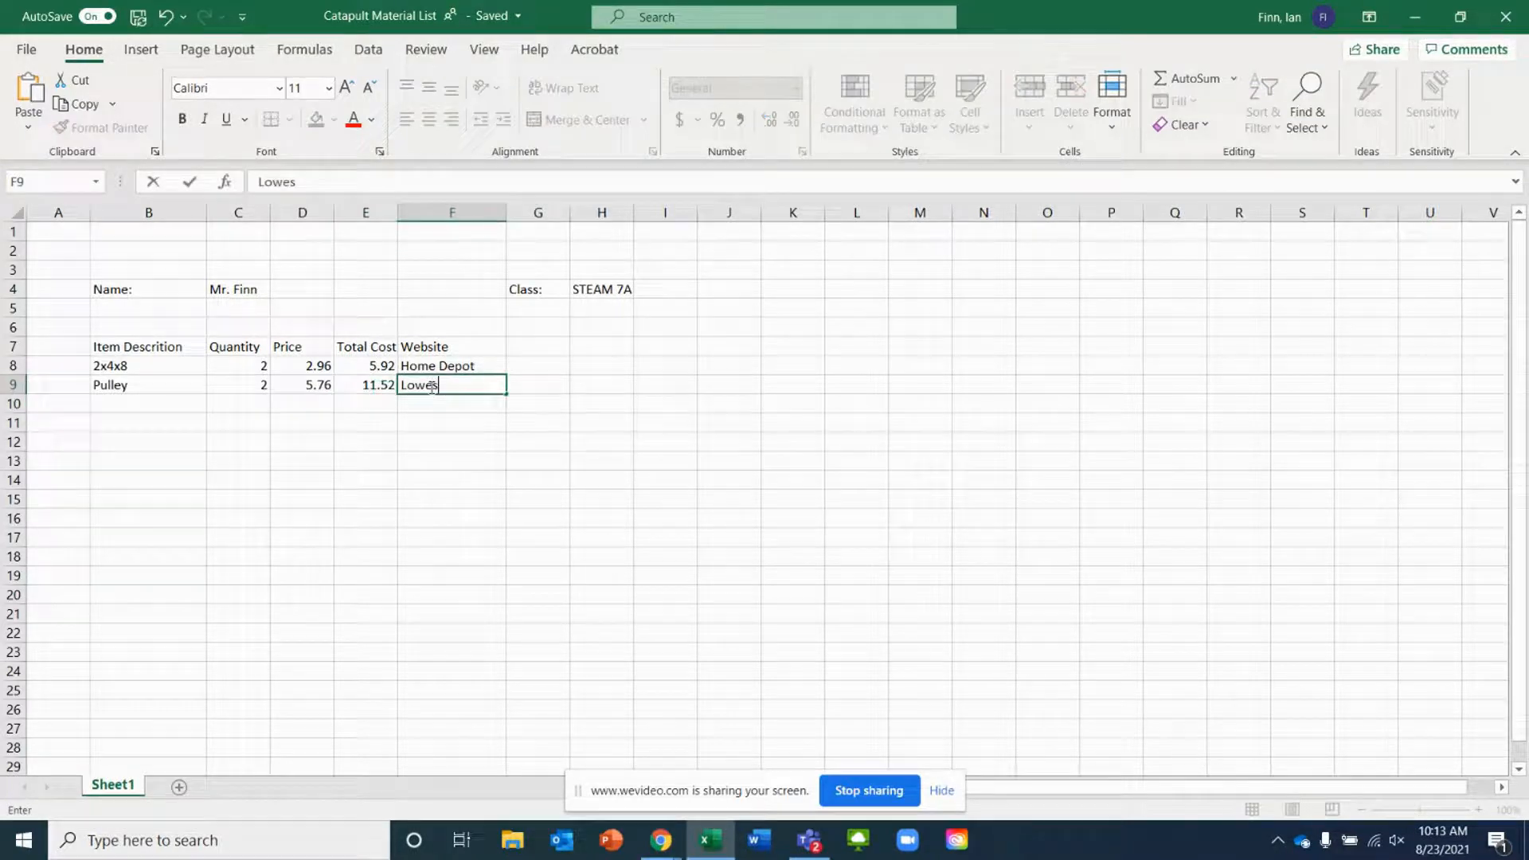
key("Return")
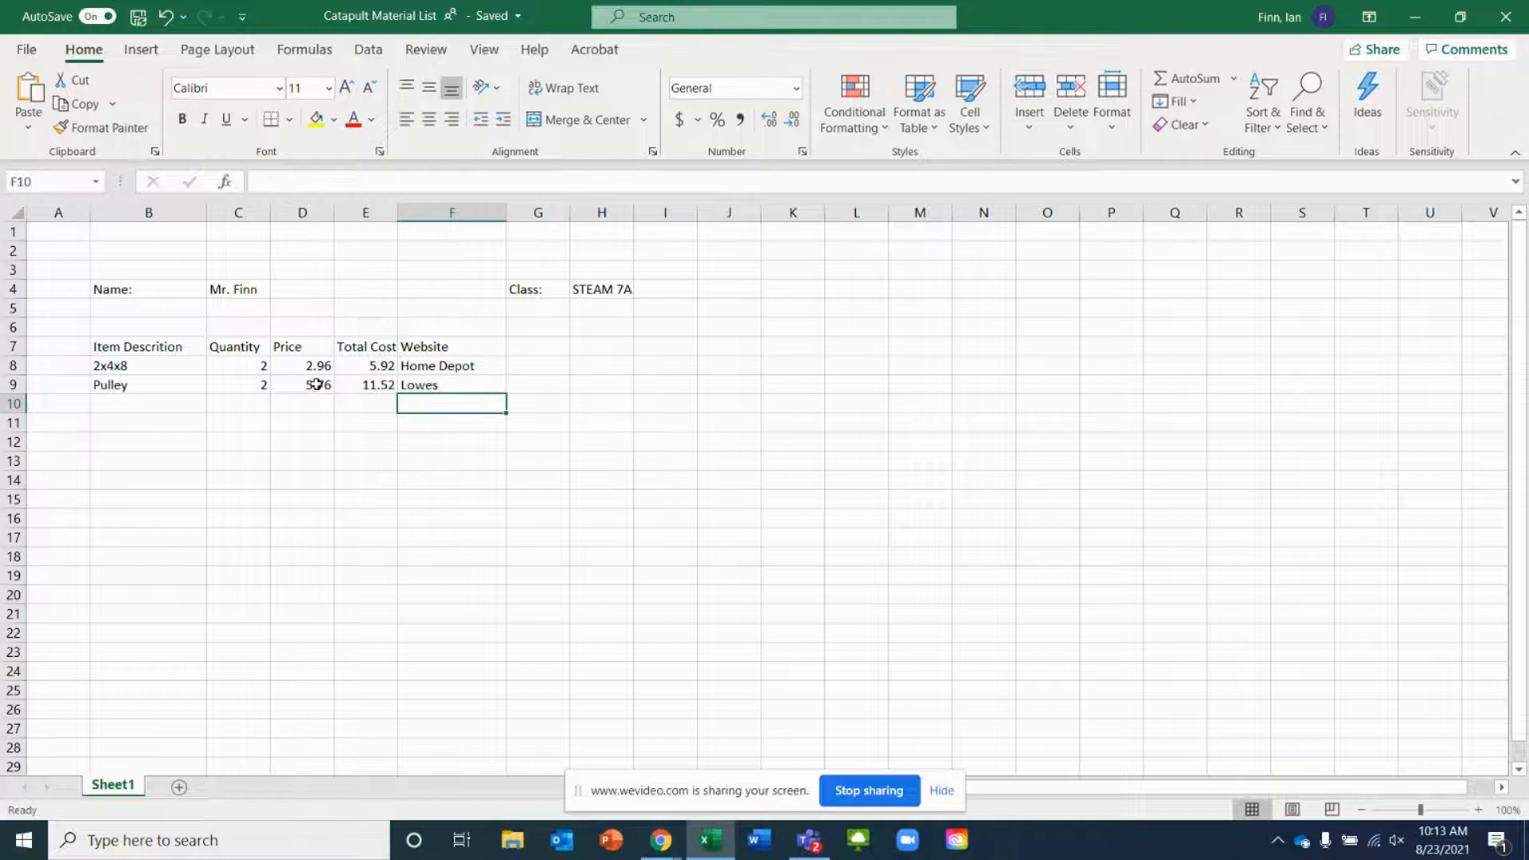
Check the hinge product on the Amazon page and enter Hinges as the next item description
left_click(284, 408)
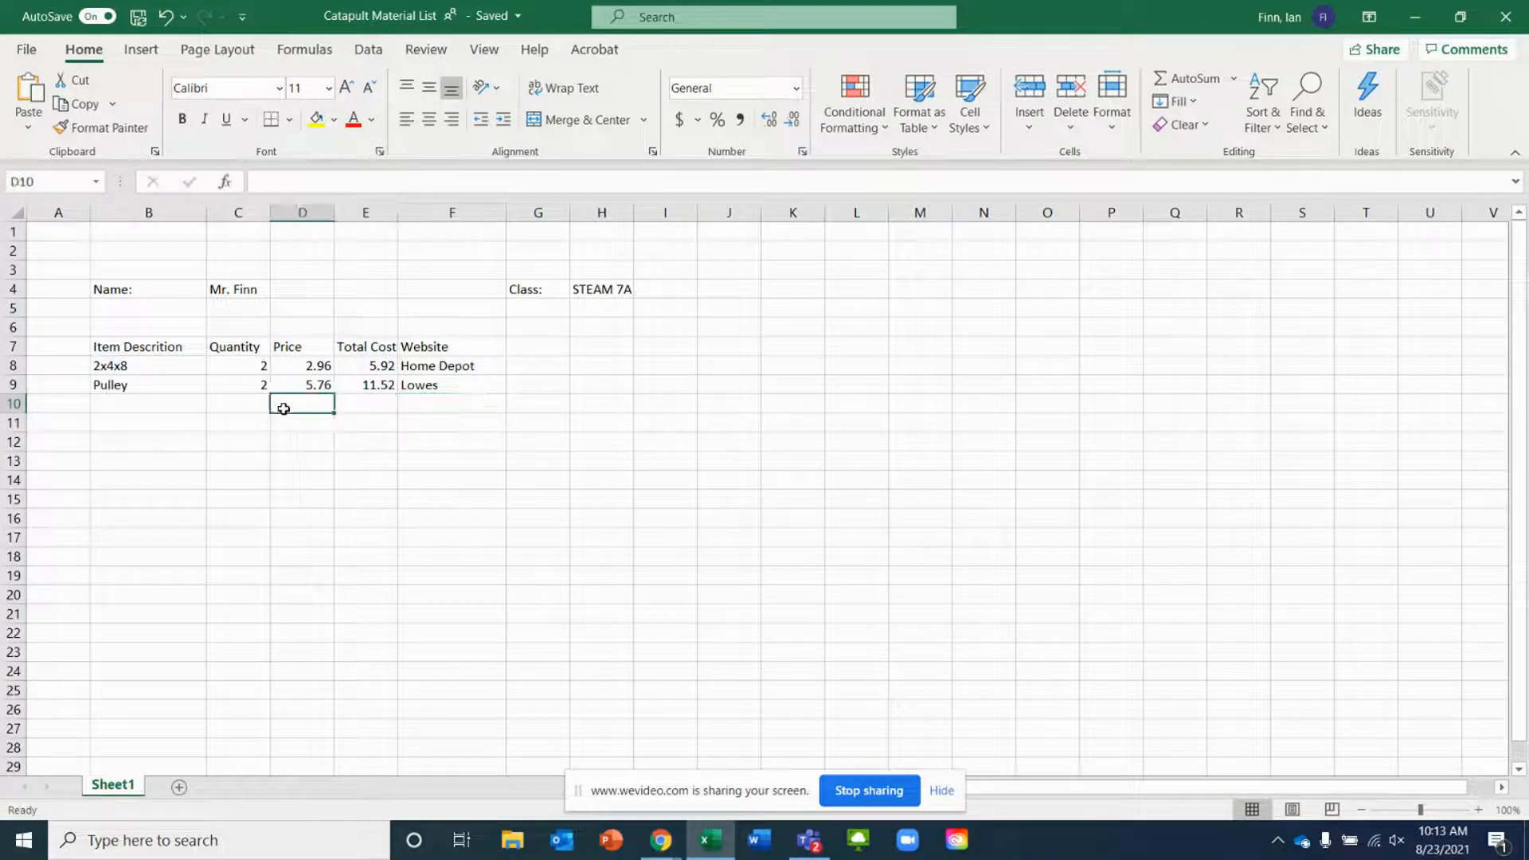
left_click(122, 408)
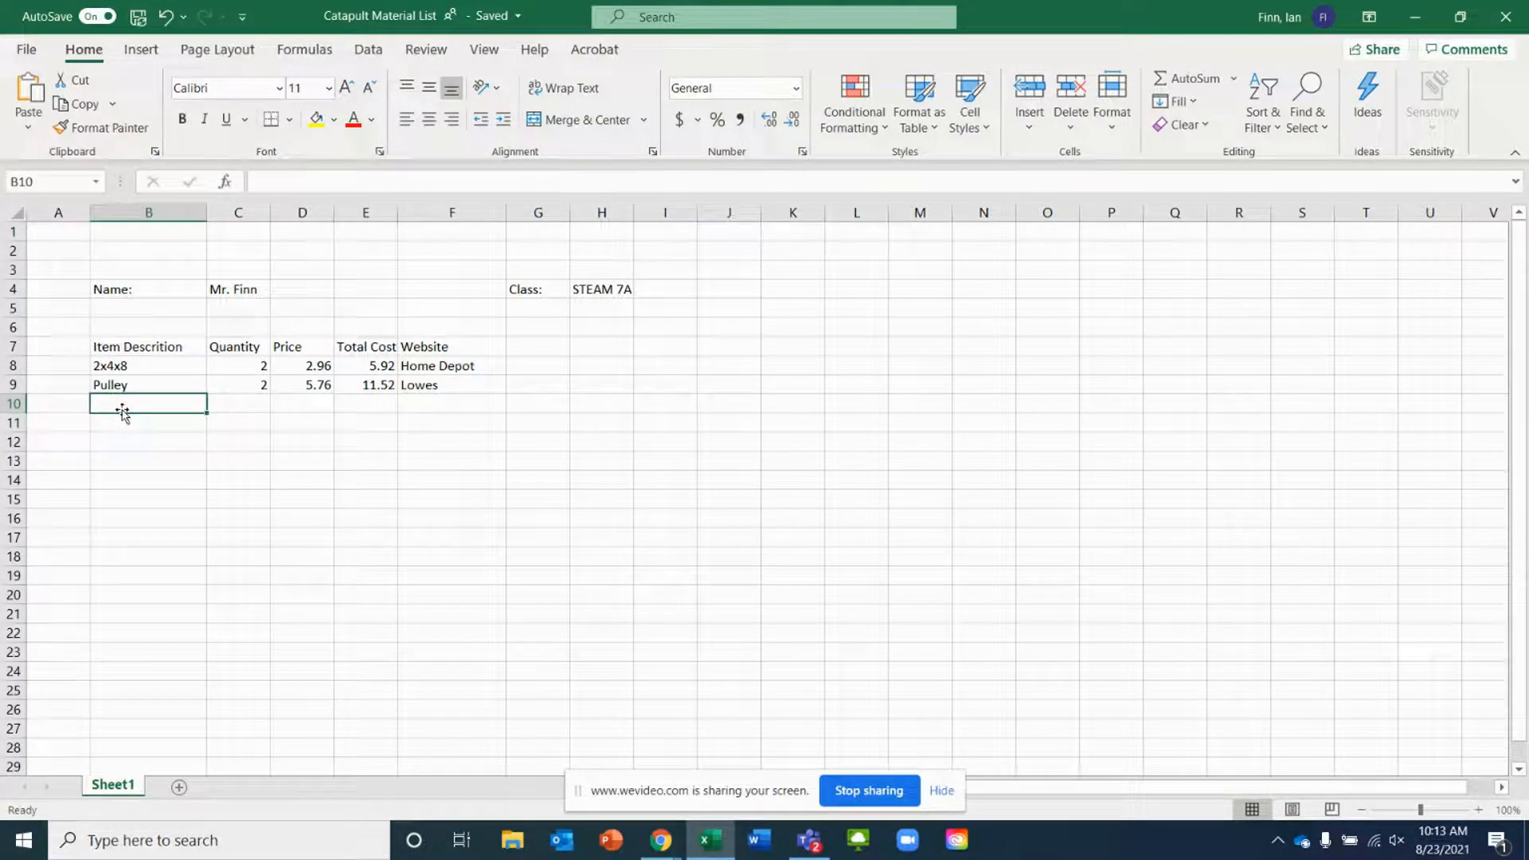
left_click(658, 840)
left_click(553, 762)
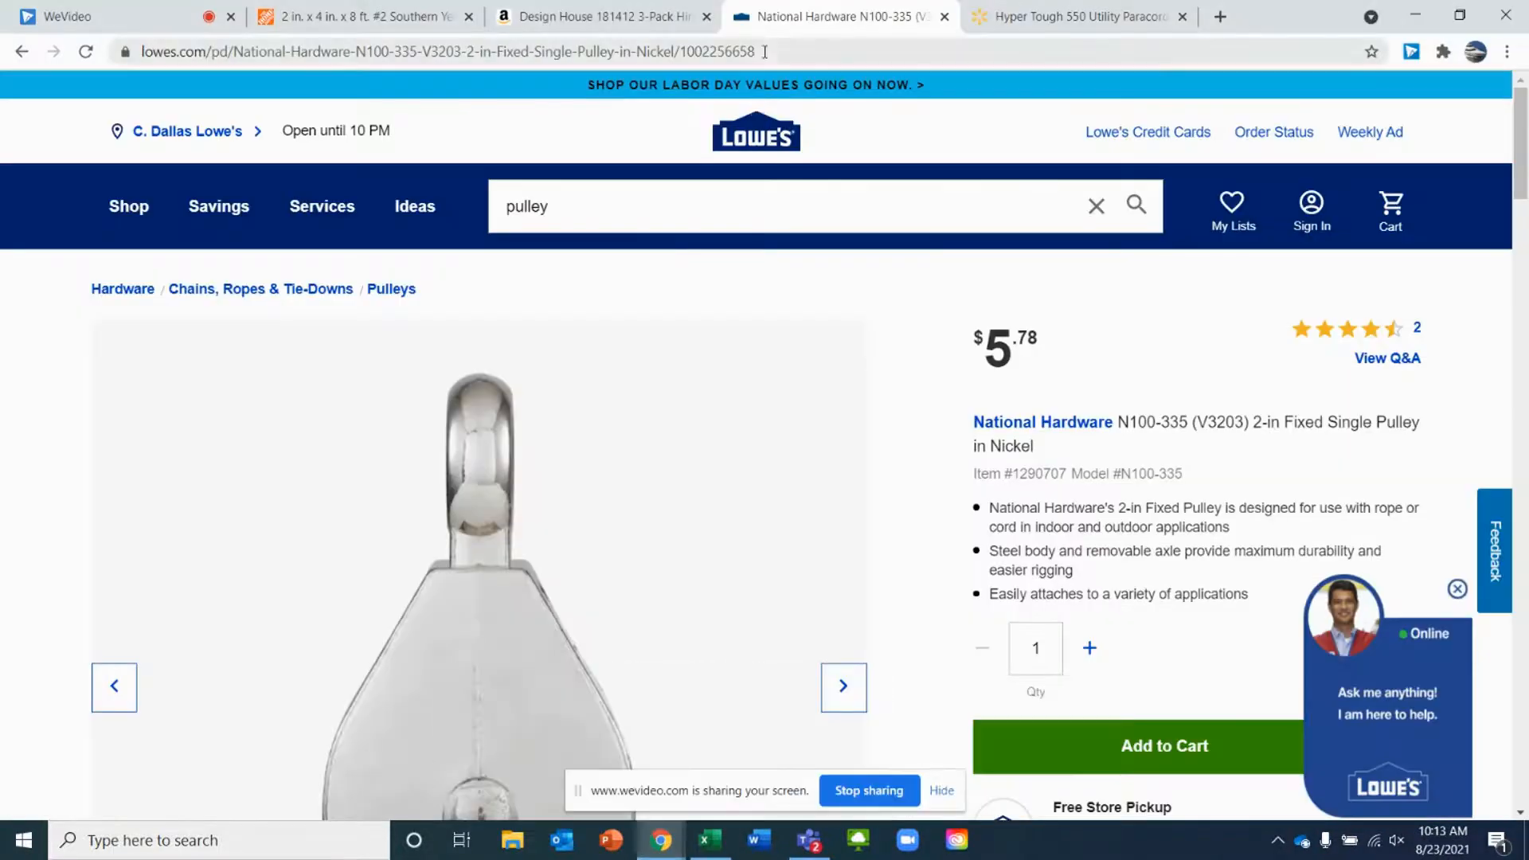
left_click(603, 24)
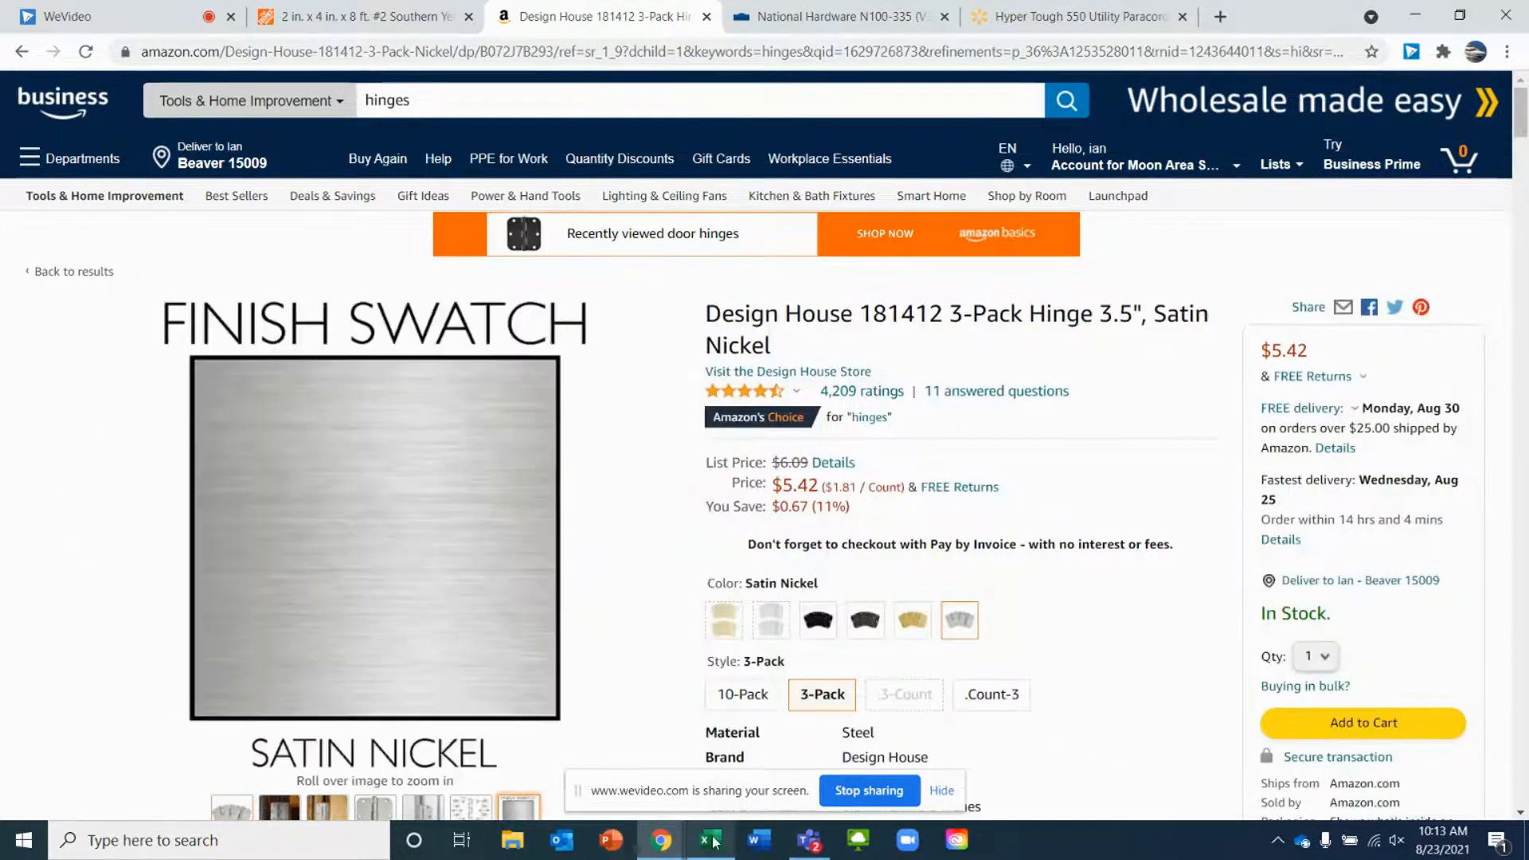
left_click(709, 840)
type("Hionges")
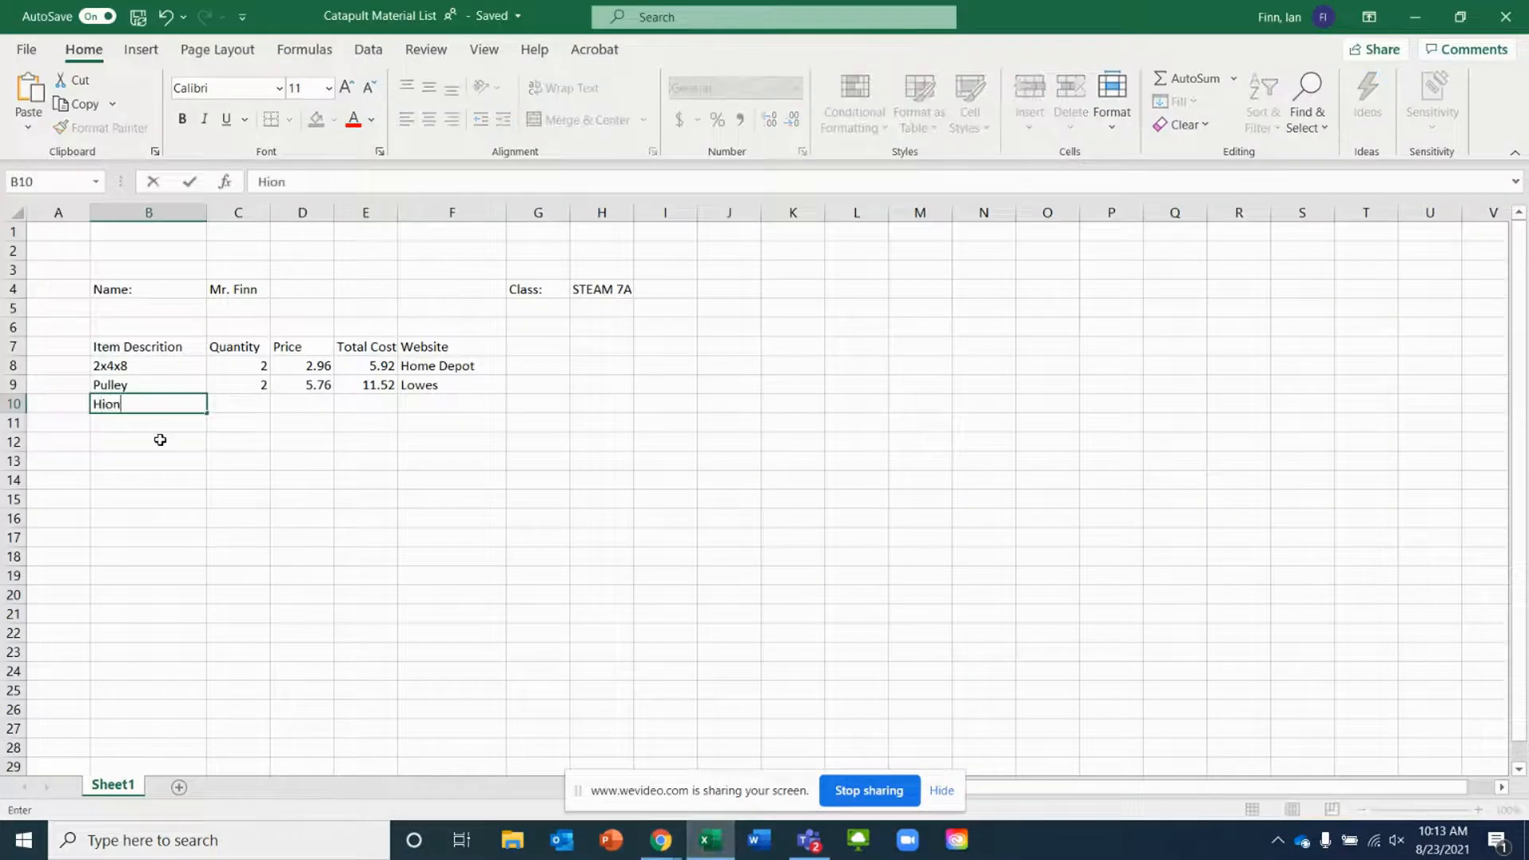
key("BackSpace")
key("BackSpace")
key("BackSpace")
type("ge")
key("Tab")
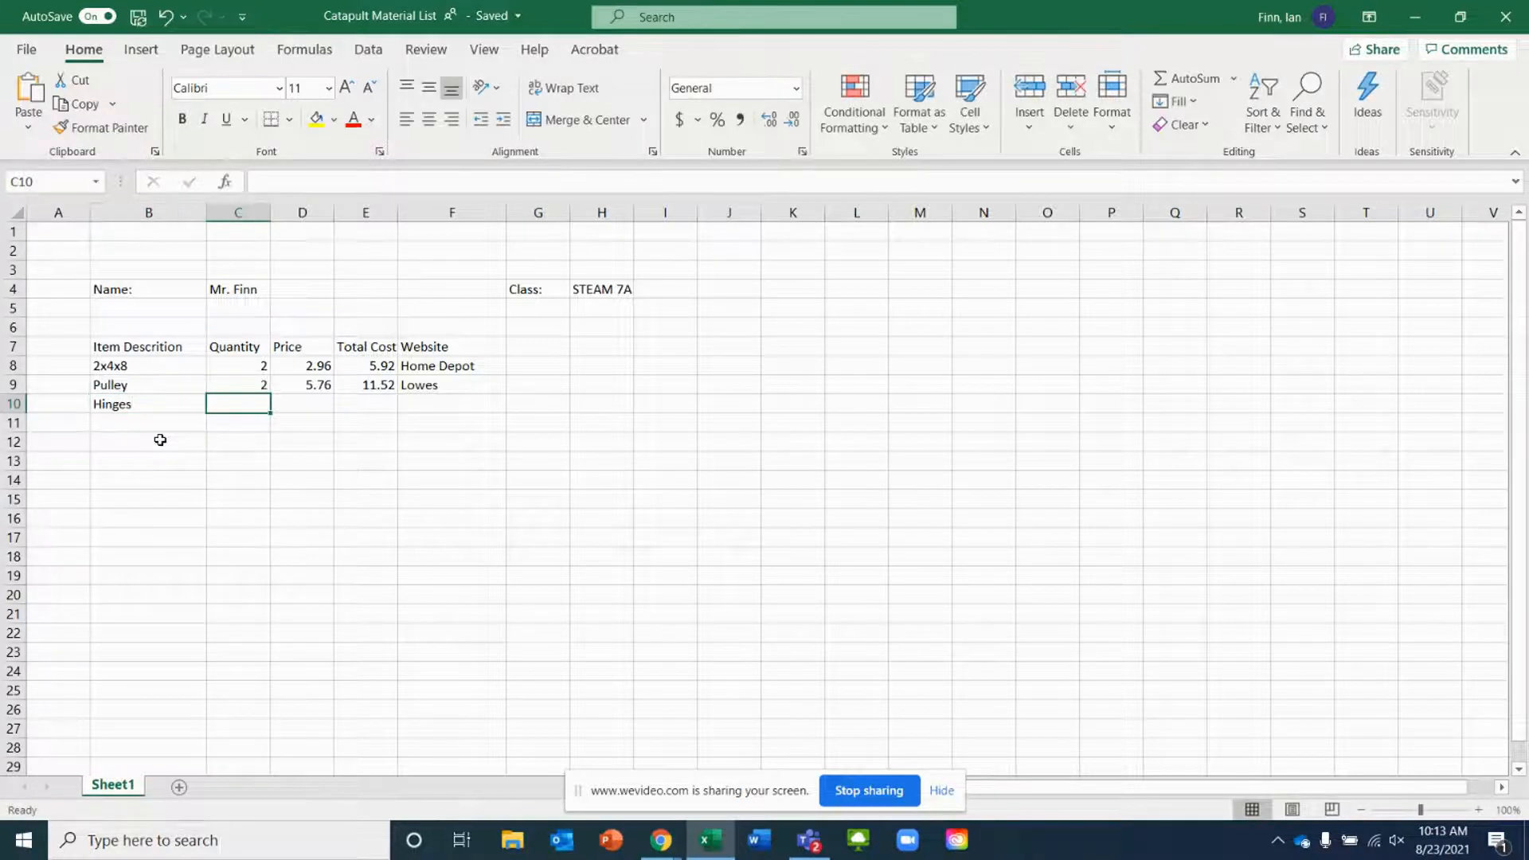
Enter a quantity of 1 and a price of 5.32 for the hinges
type("1")
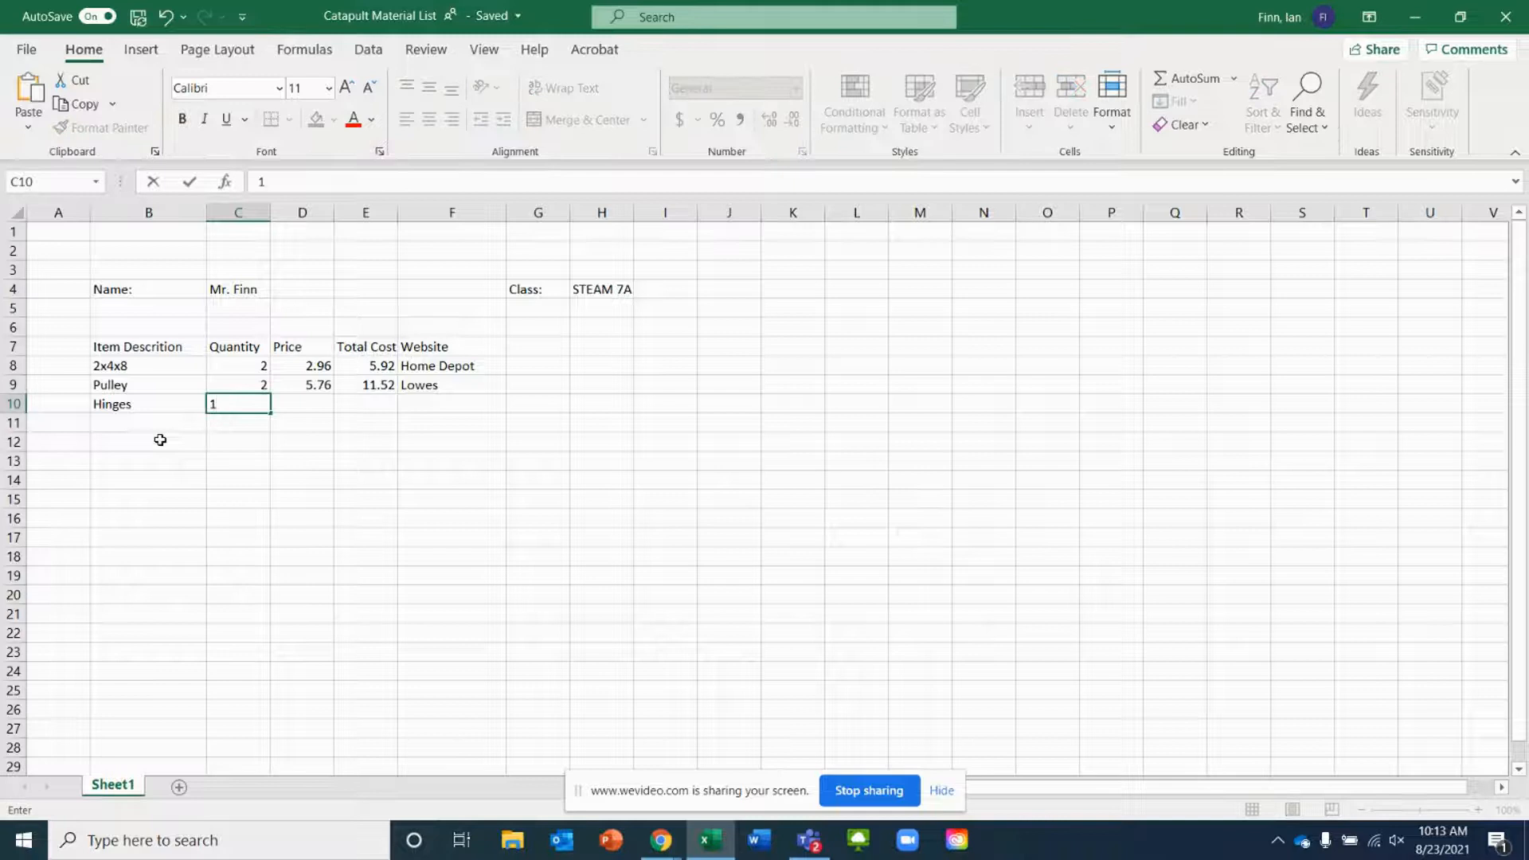
key("Tab")
type("5")
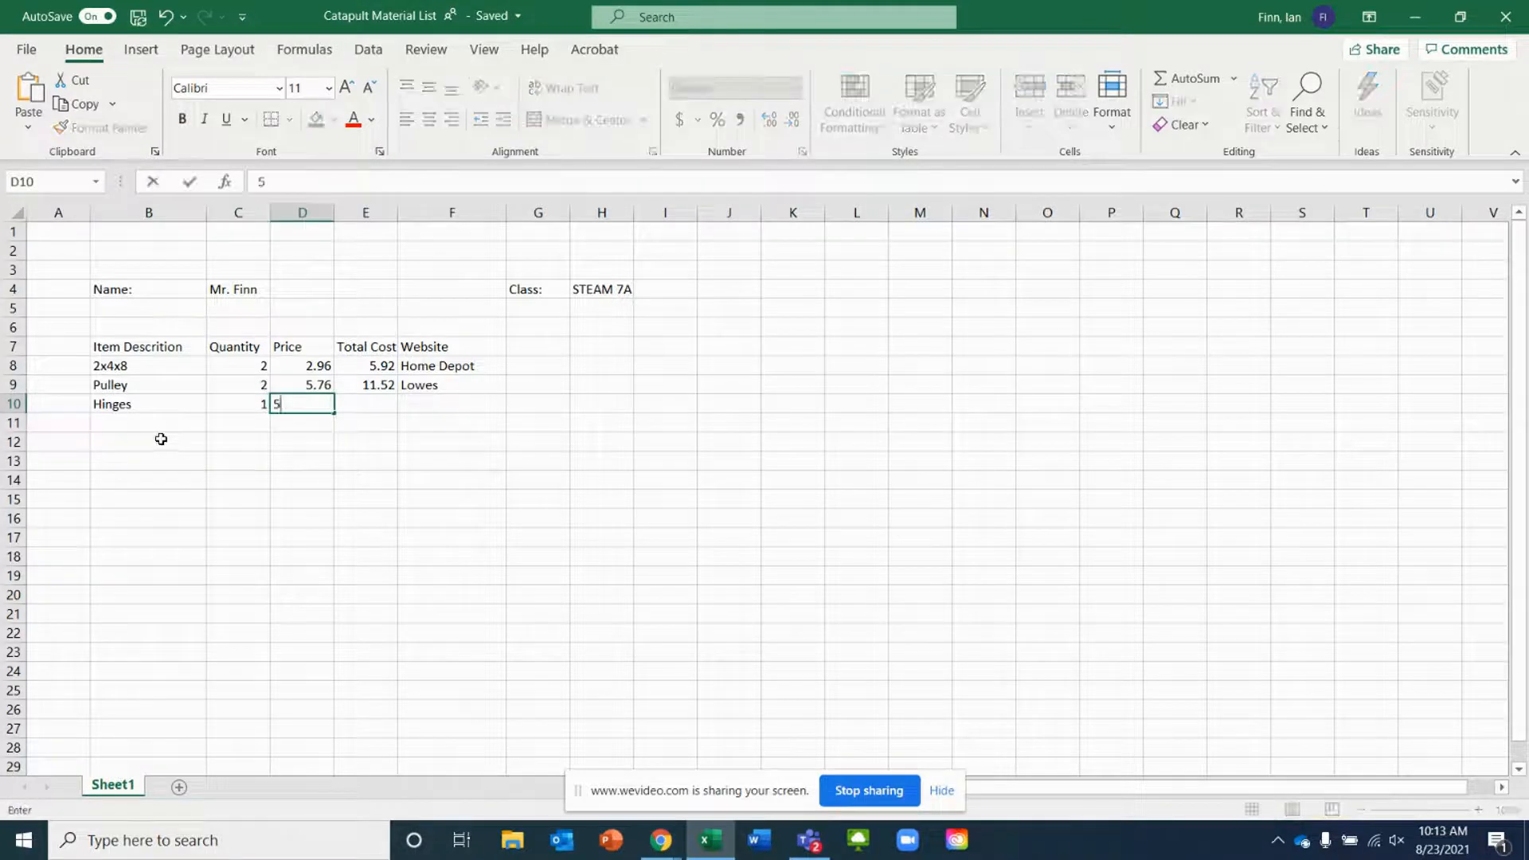
type(".32")
key("Tab")
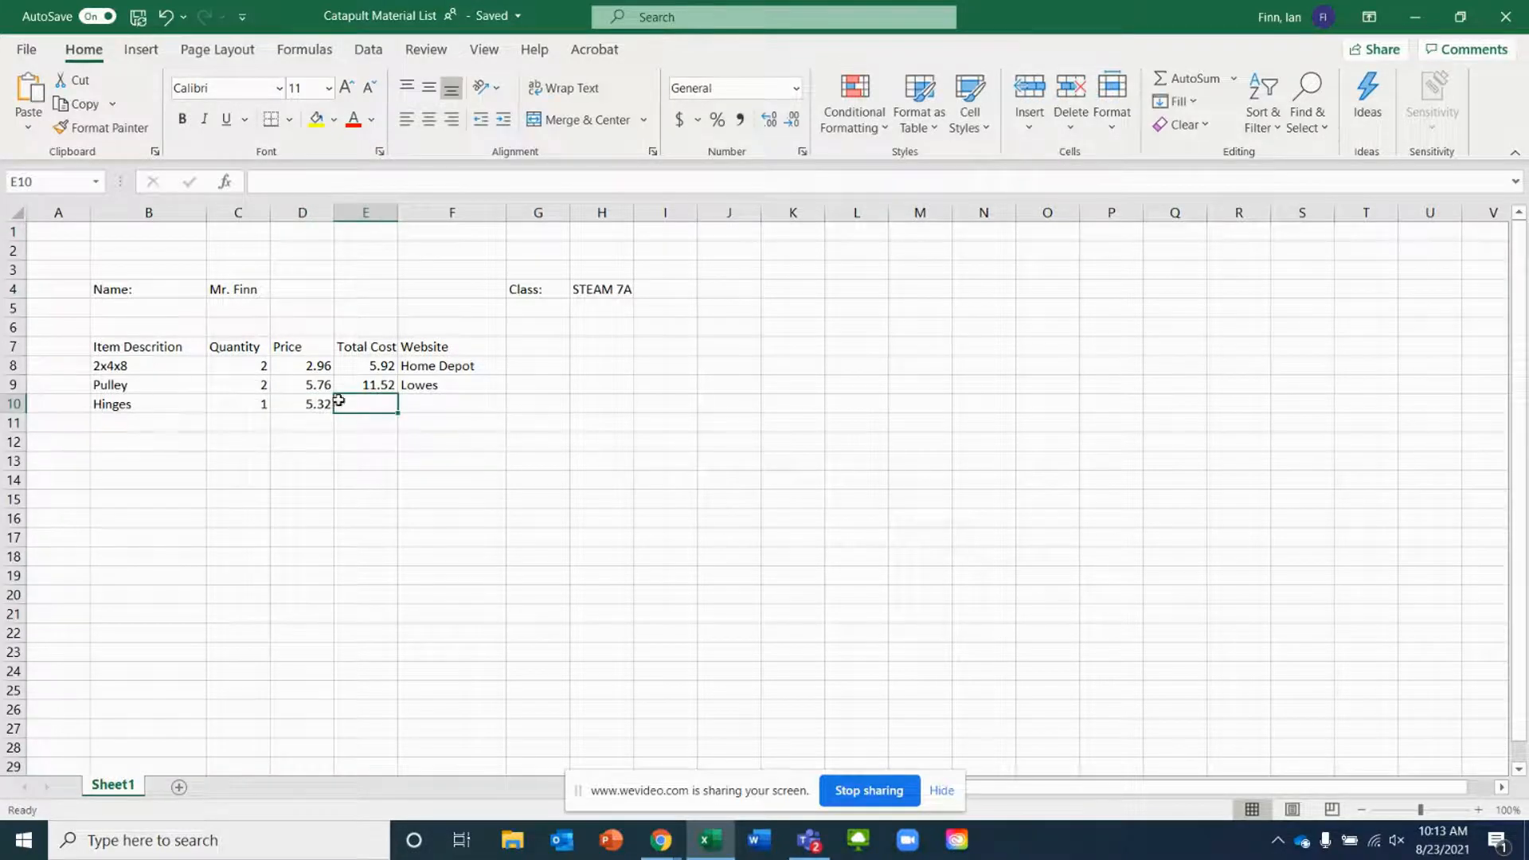
Copy the total cost formula down from E9 to E10 and E11
left_click(353, 379)
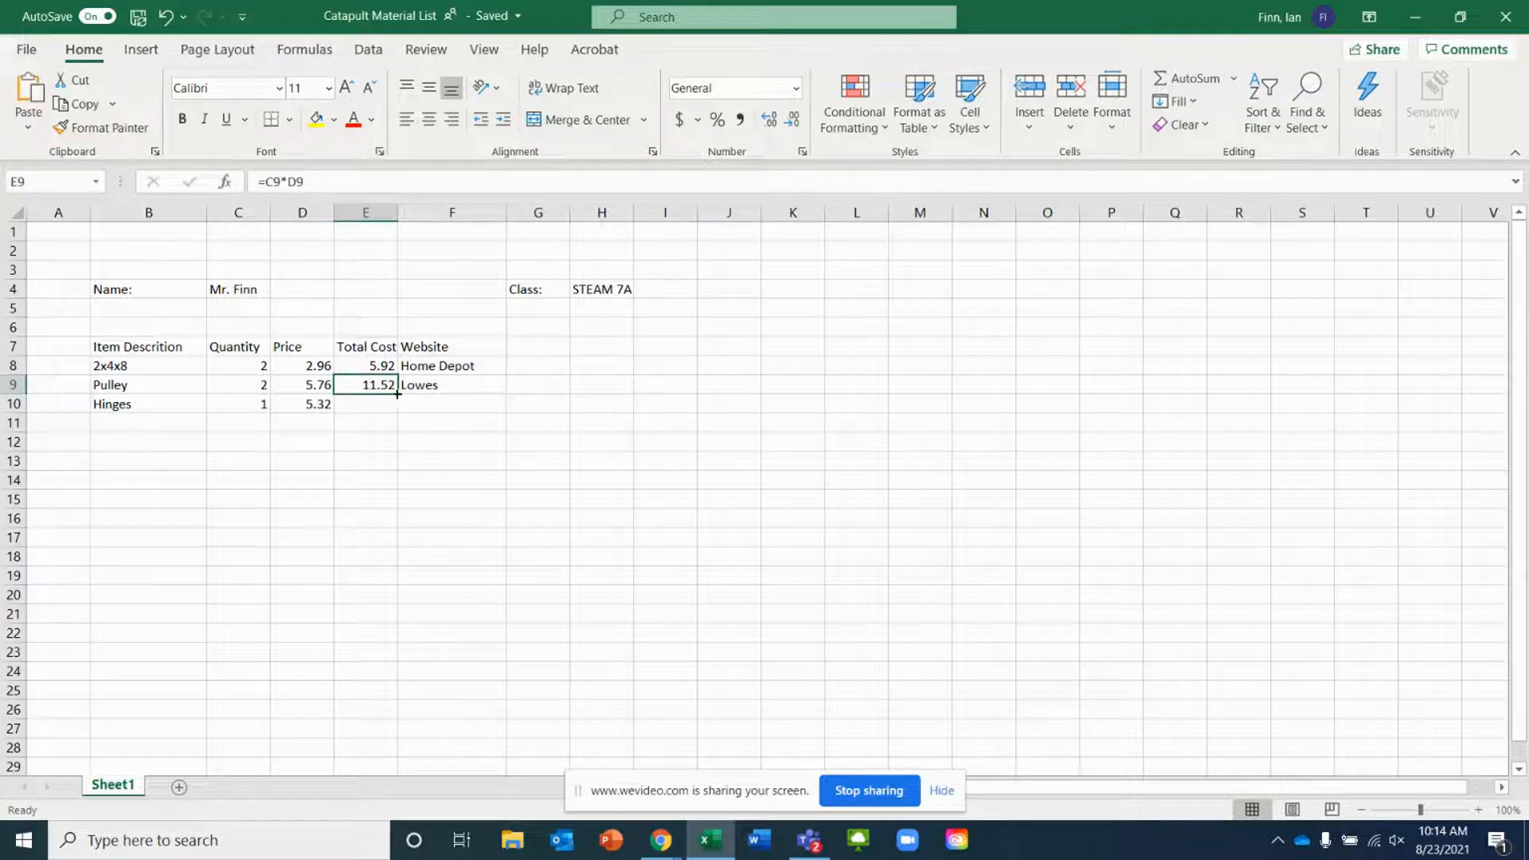
left_click_drag(397, 393, 396, 416)
left_click(299, 426)
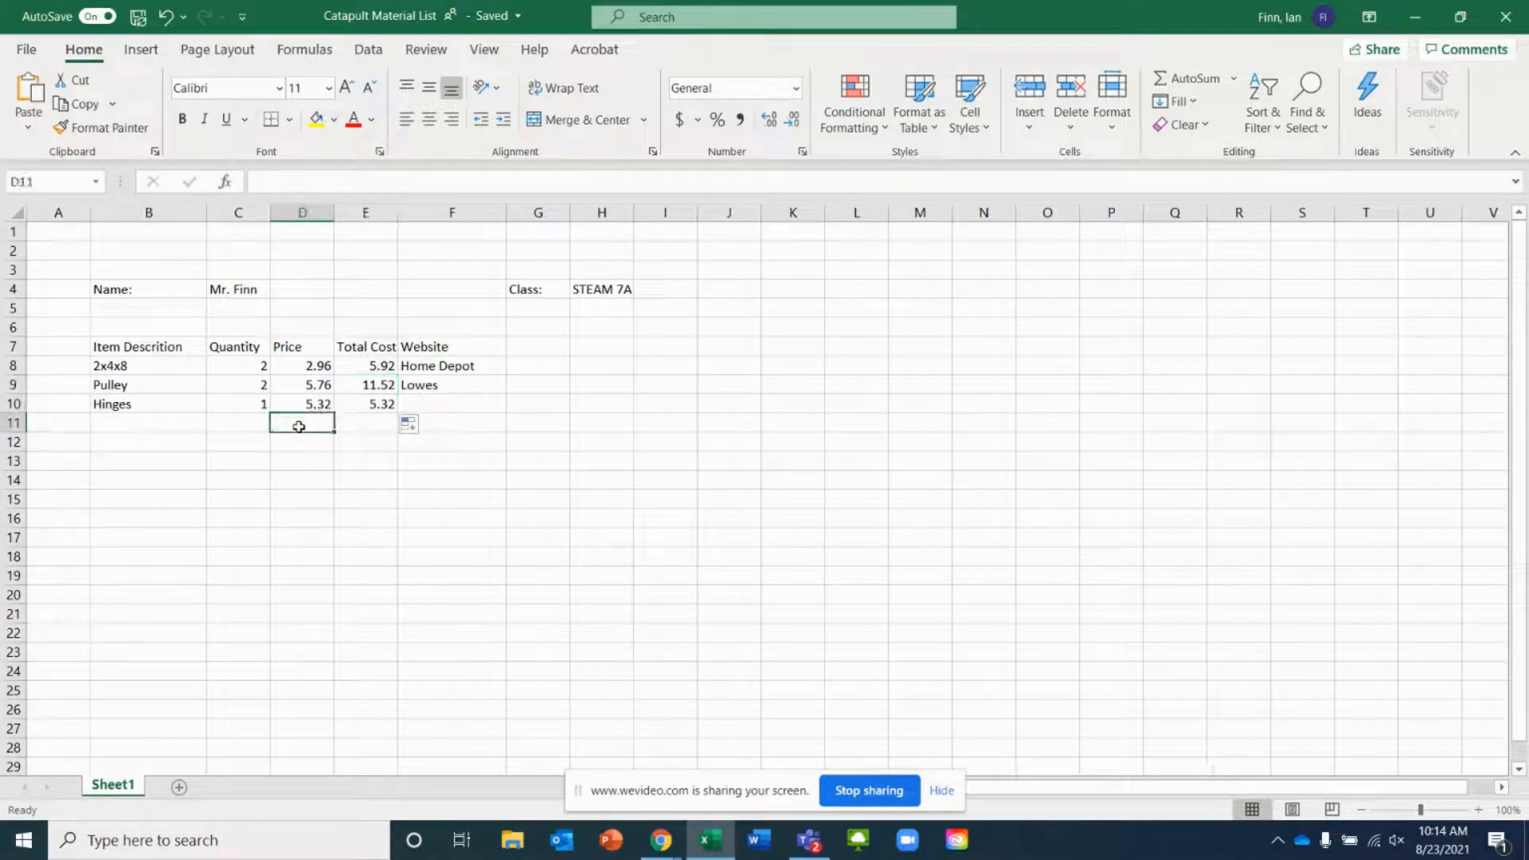
left_click(368, 405)
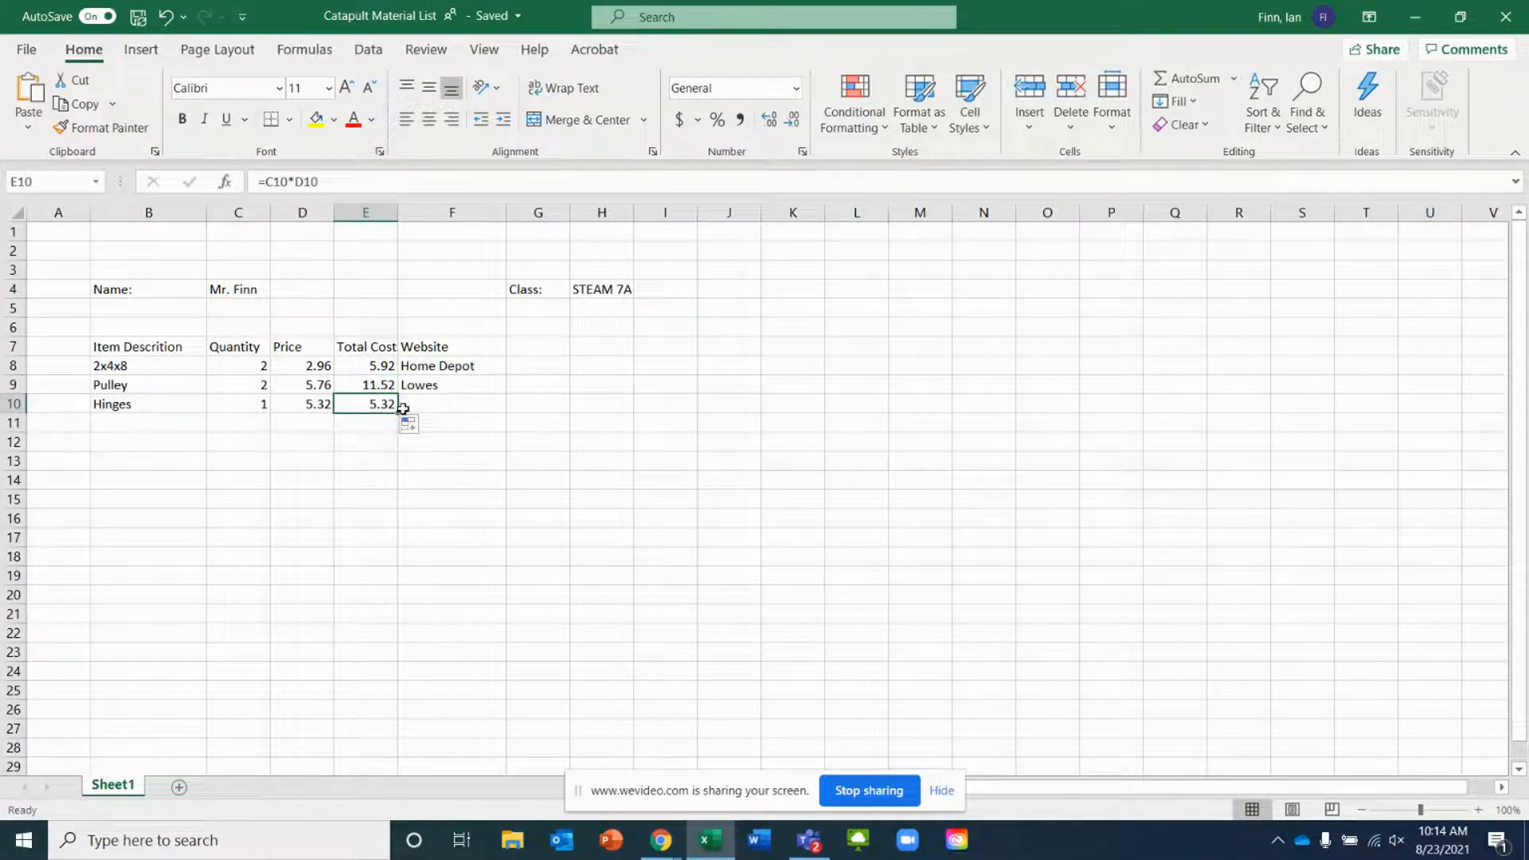
mouse_move(398, 412)
left_mouse_down()
mouse_move(395, 490)
mouse_move(391, 437)
left_mouse_up()
left_click(112, 422)
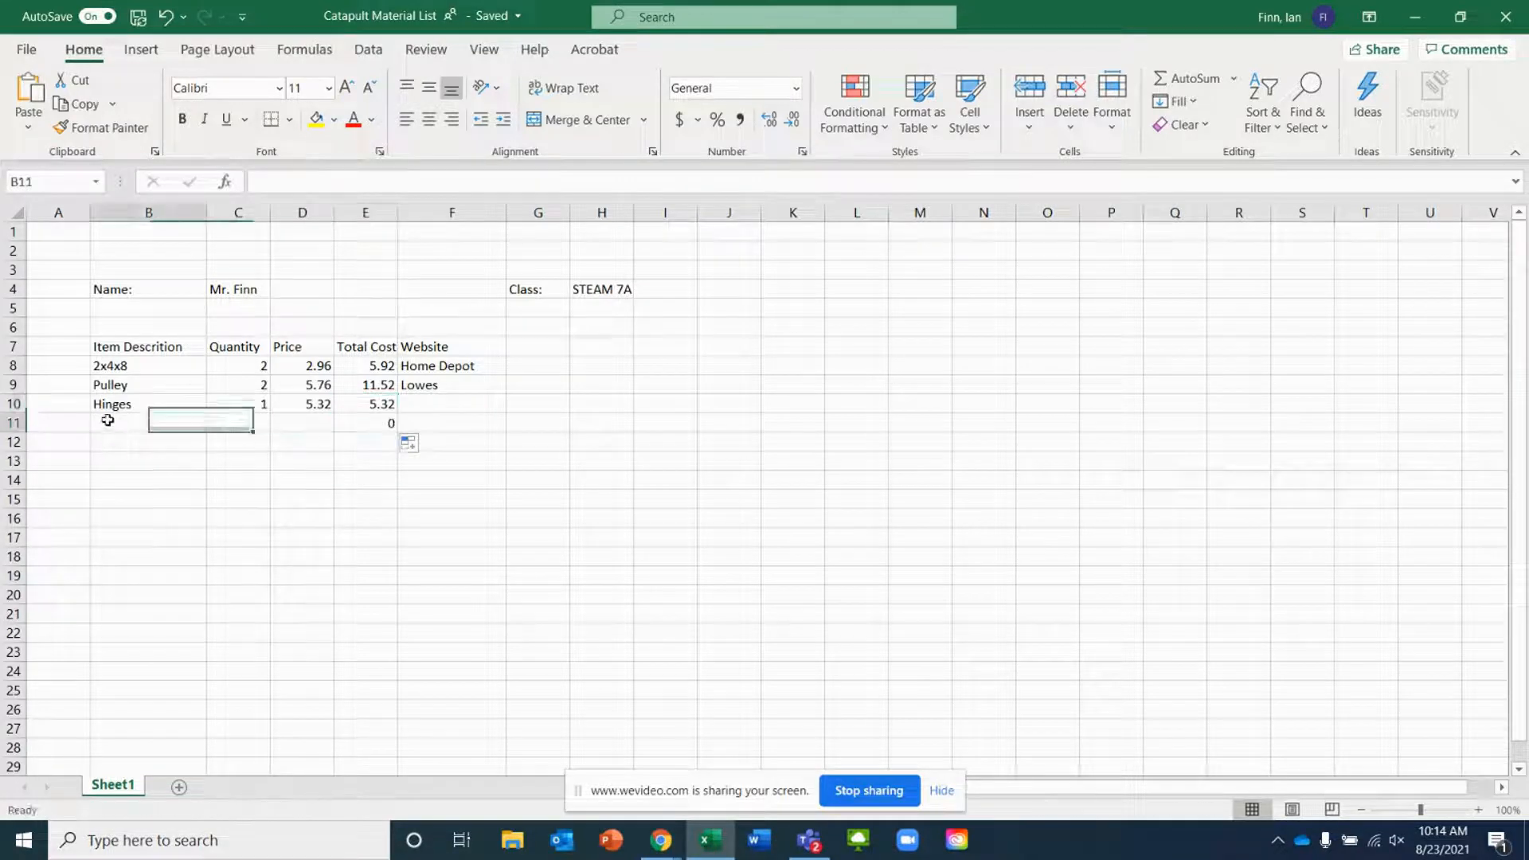
Check the paracord rope on the Walmart page and enter Rope with a quantity of 2 in row 11
left_click(665, 847)
left_click(599, 771)
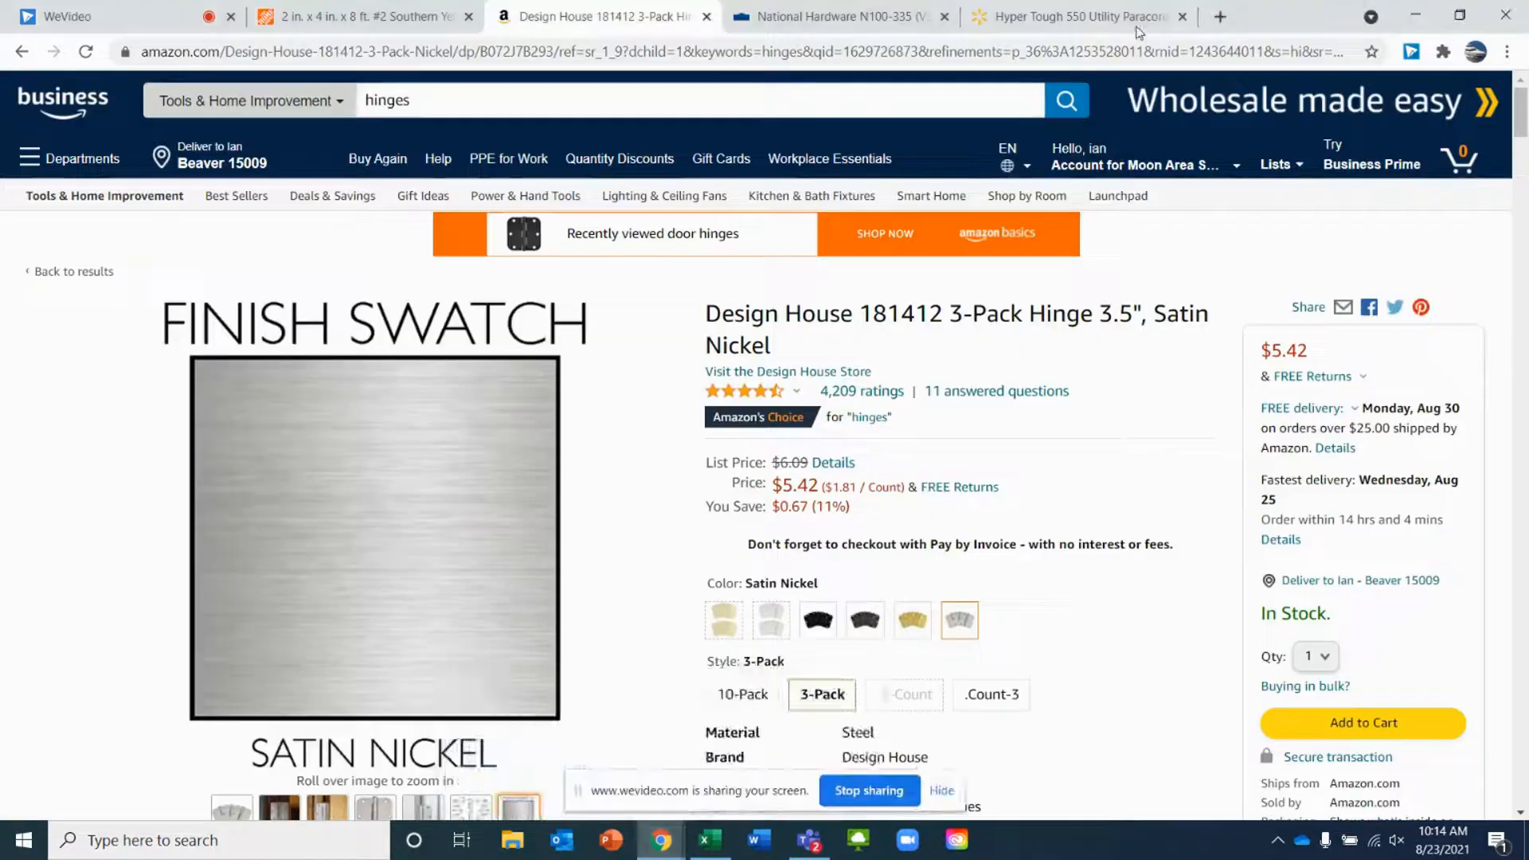
left_click(1036, 11)
mouse_move(1043, 249)
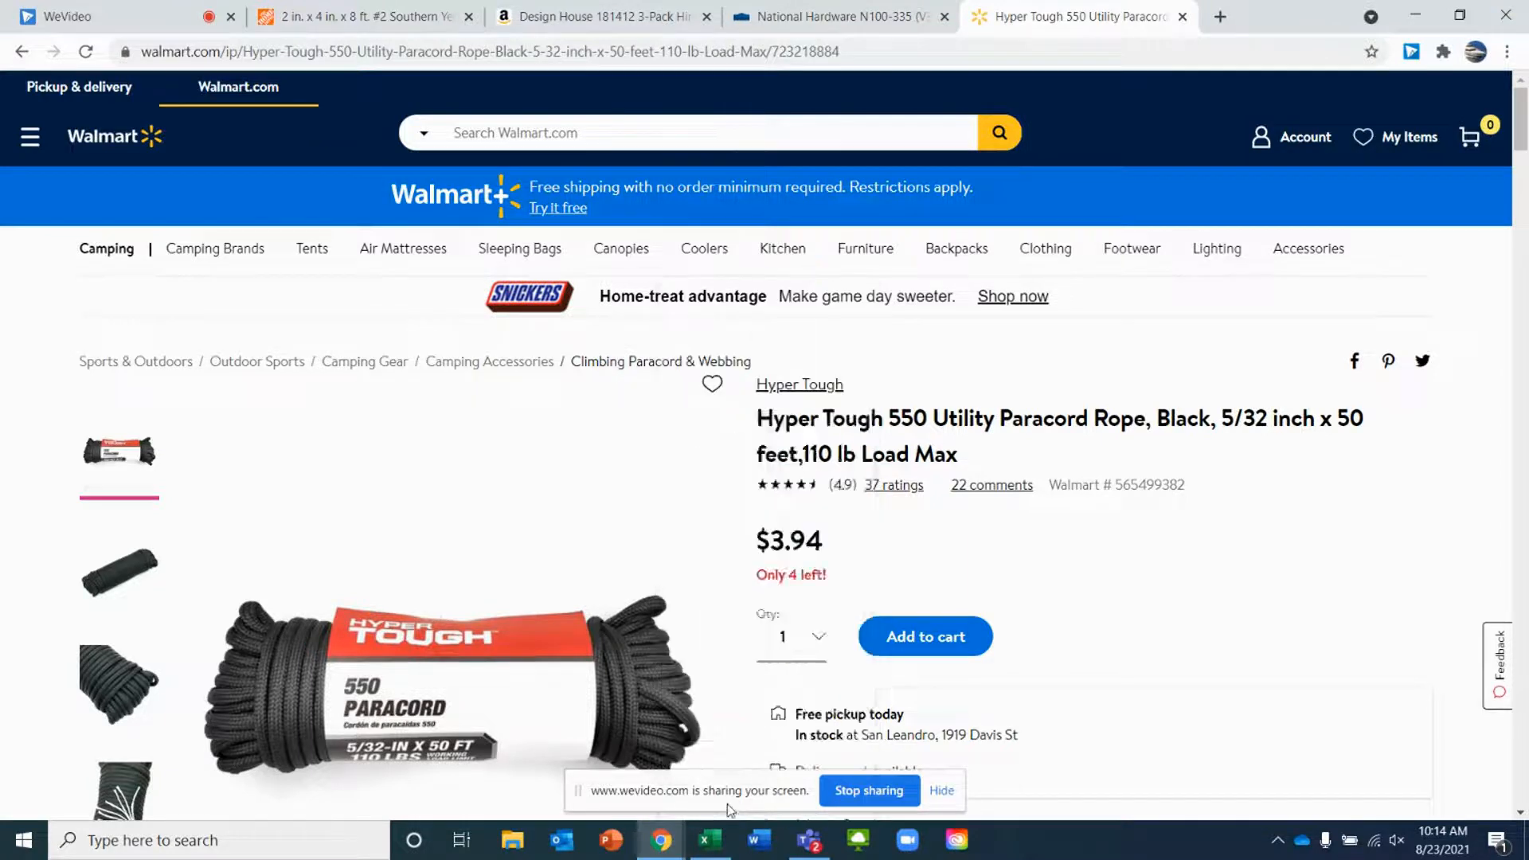
left_click(717, 849)
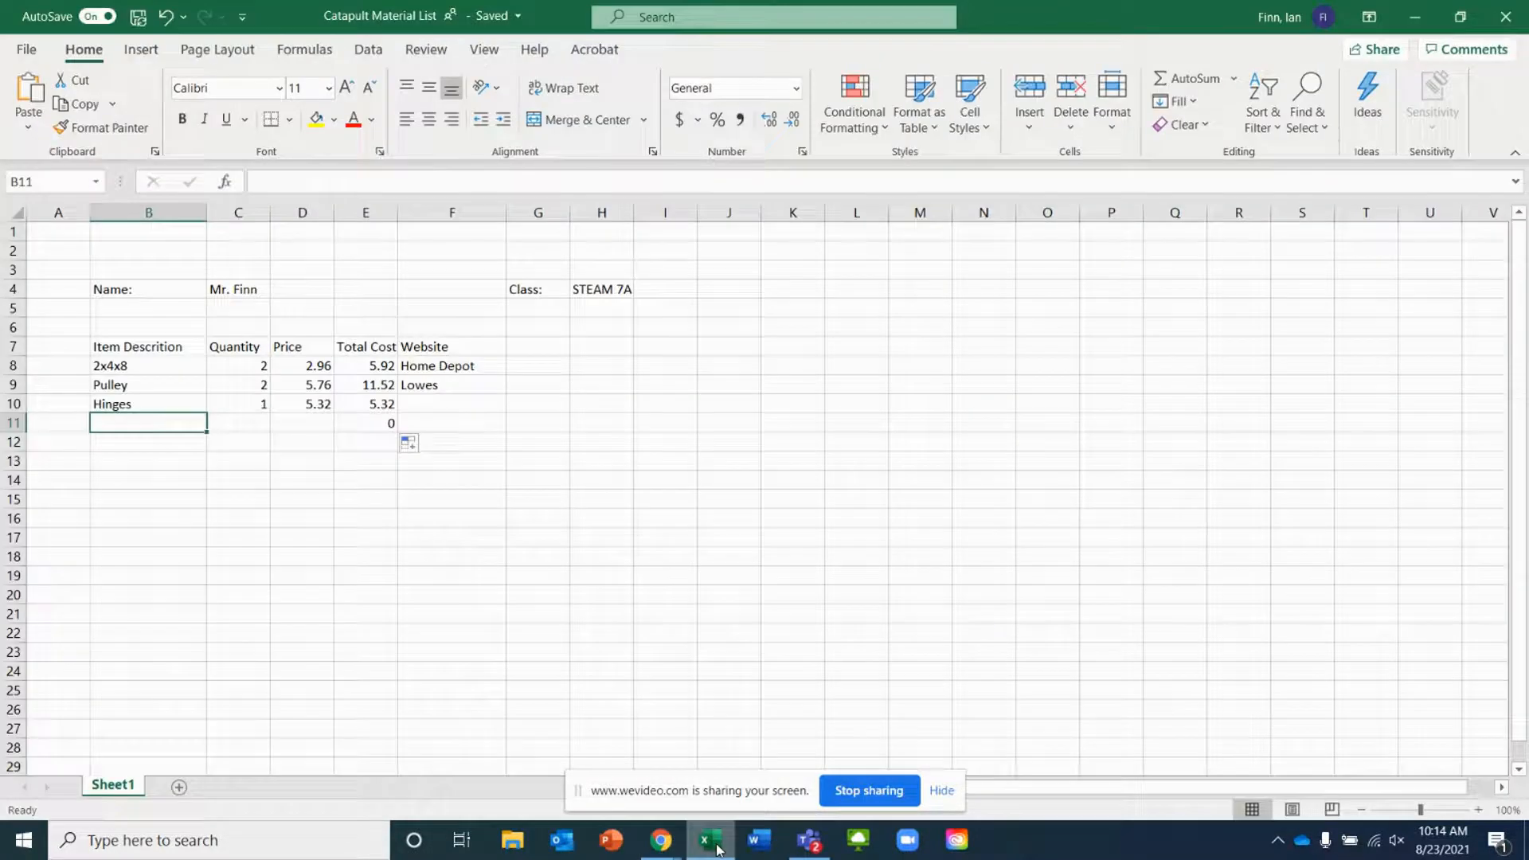
left_click(251, 426)
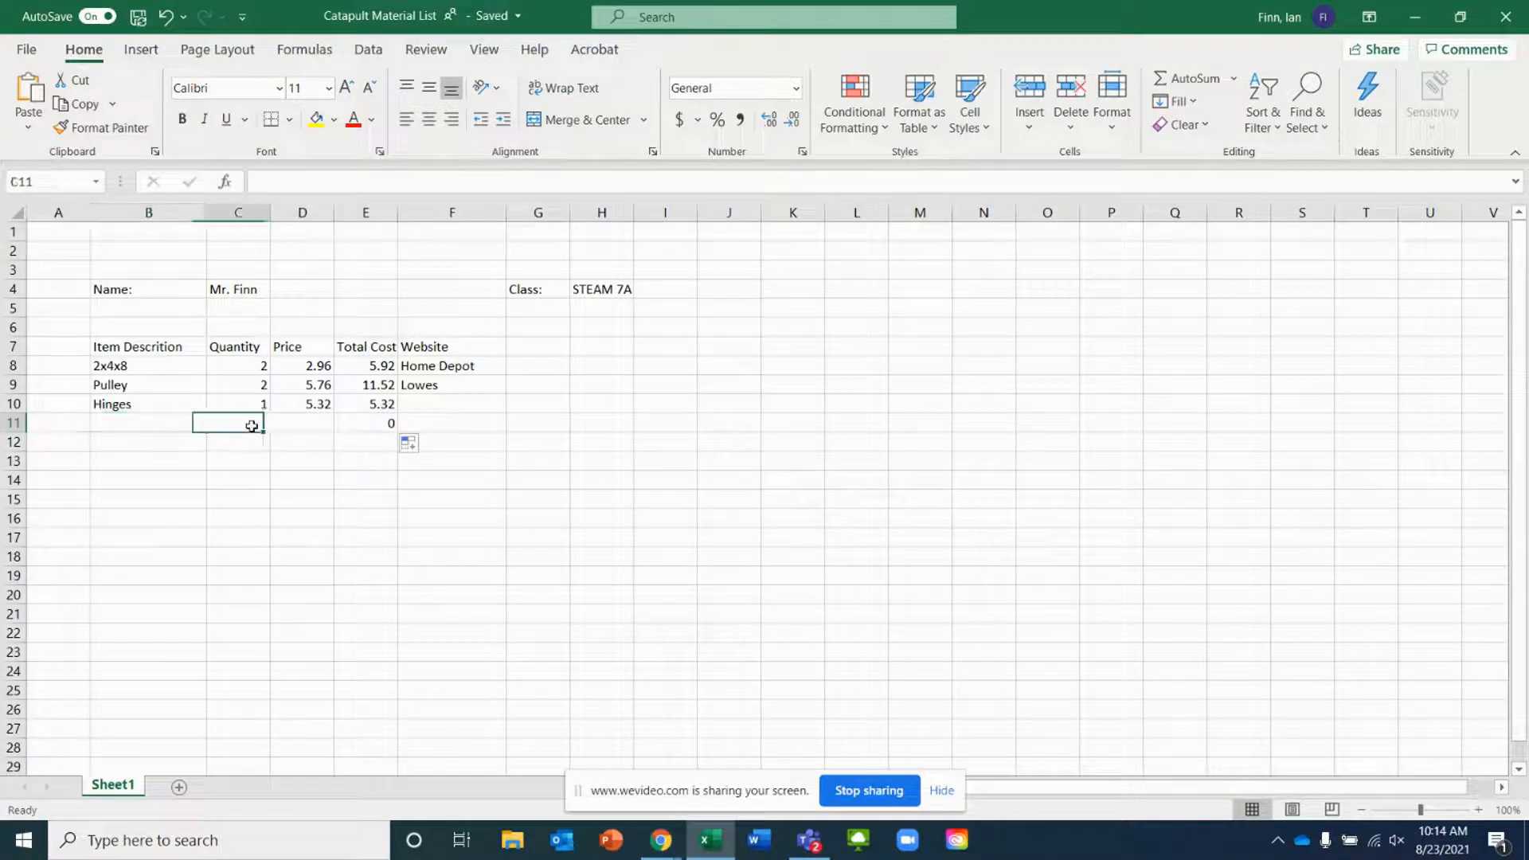
type("2")
left_click(164, 423)
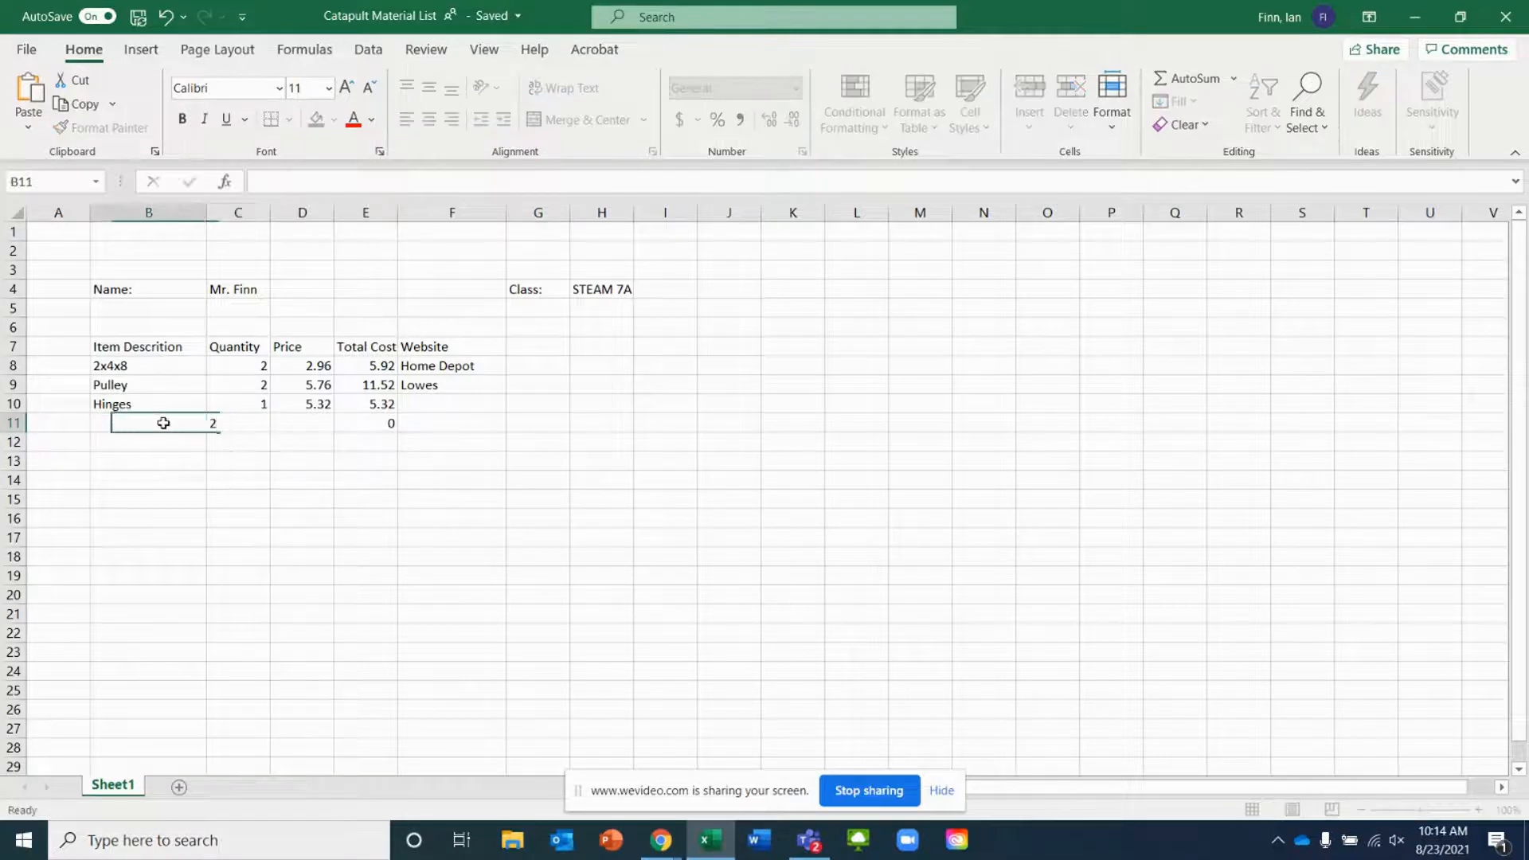
type("Rope")
key("Tab")
key("Tab")
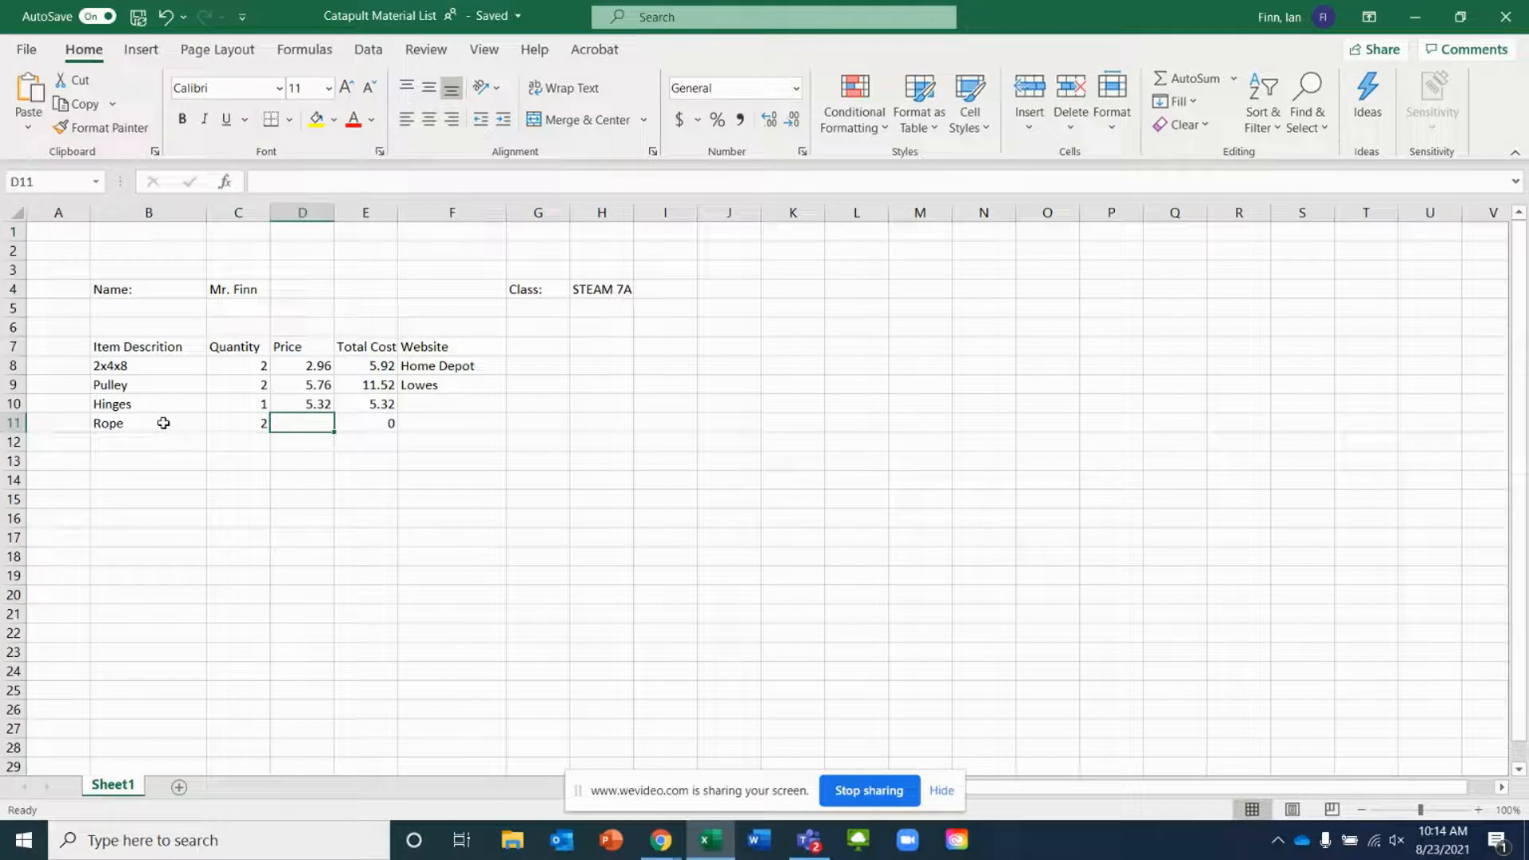
Enter a price of 3.96 for the rope
left_click(315, 402)
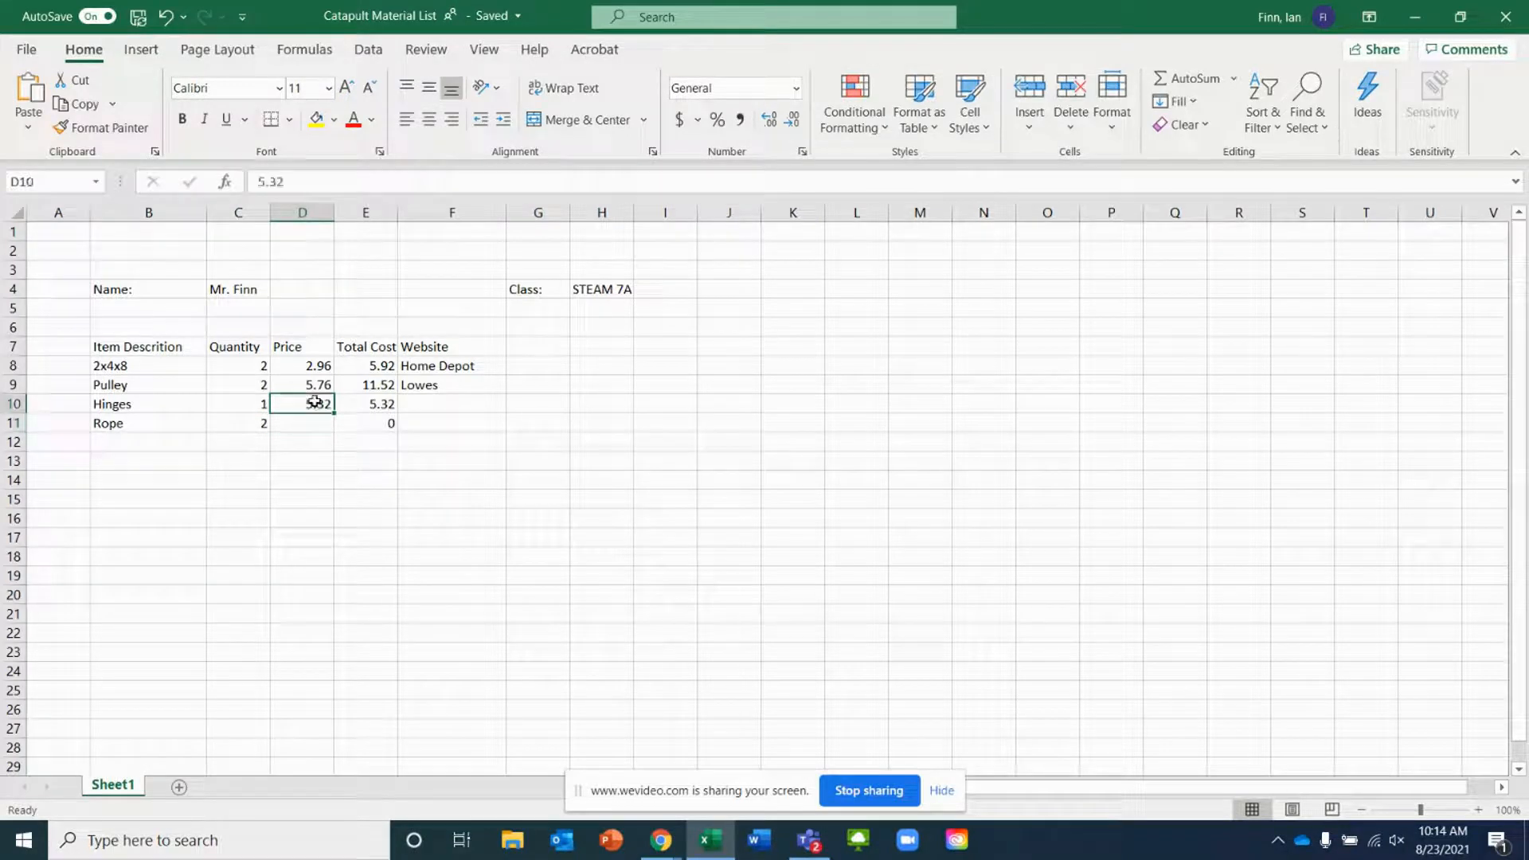
left_click_drag(335, 413, 333, 409)
left_click(290, 428)
type("3.96")
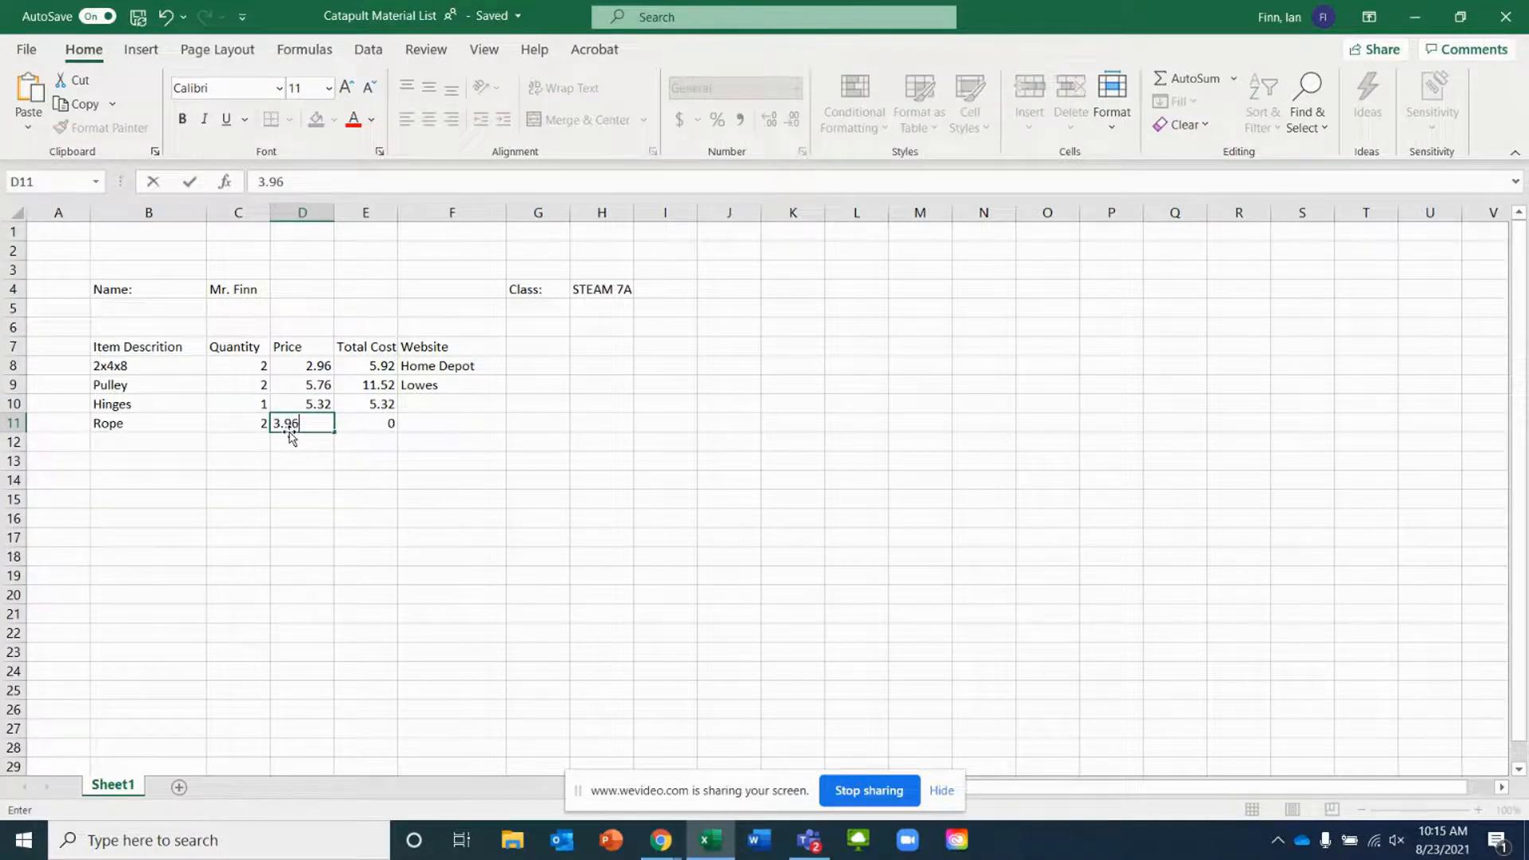
key("Tab")
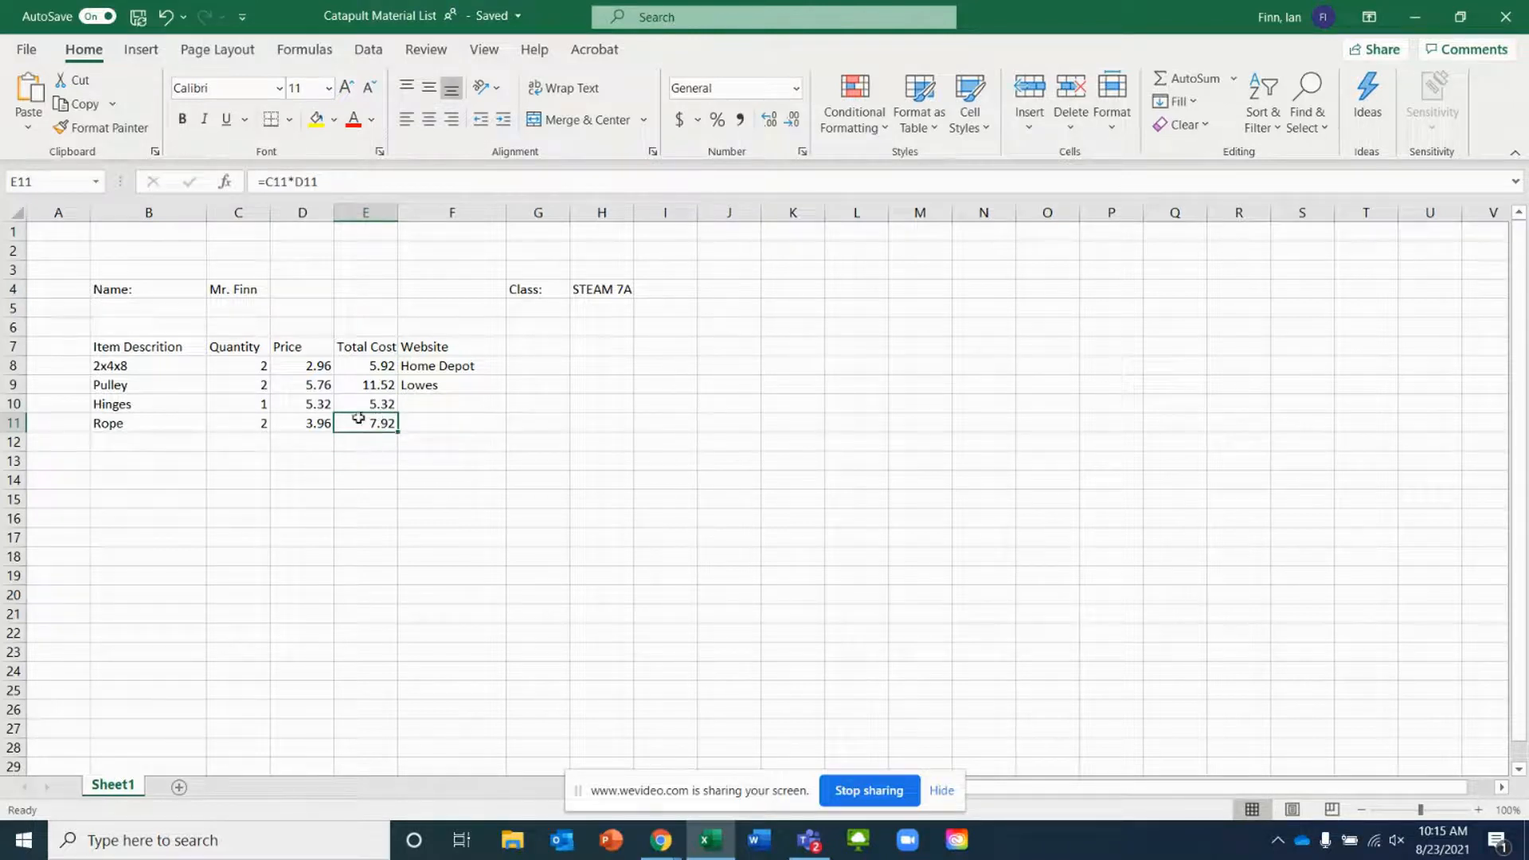
Enter Amazon as the hinges' website and Wal Mart as the rope's website
left_click(440, 403)
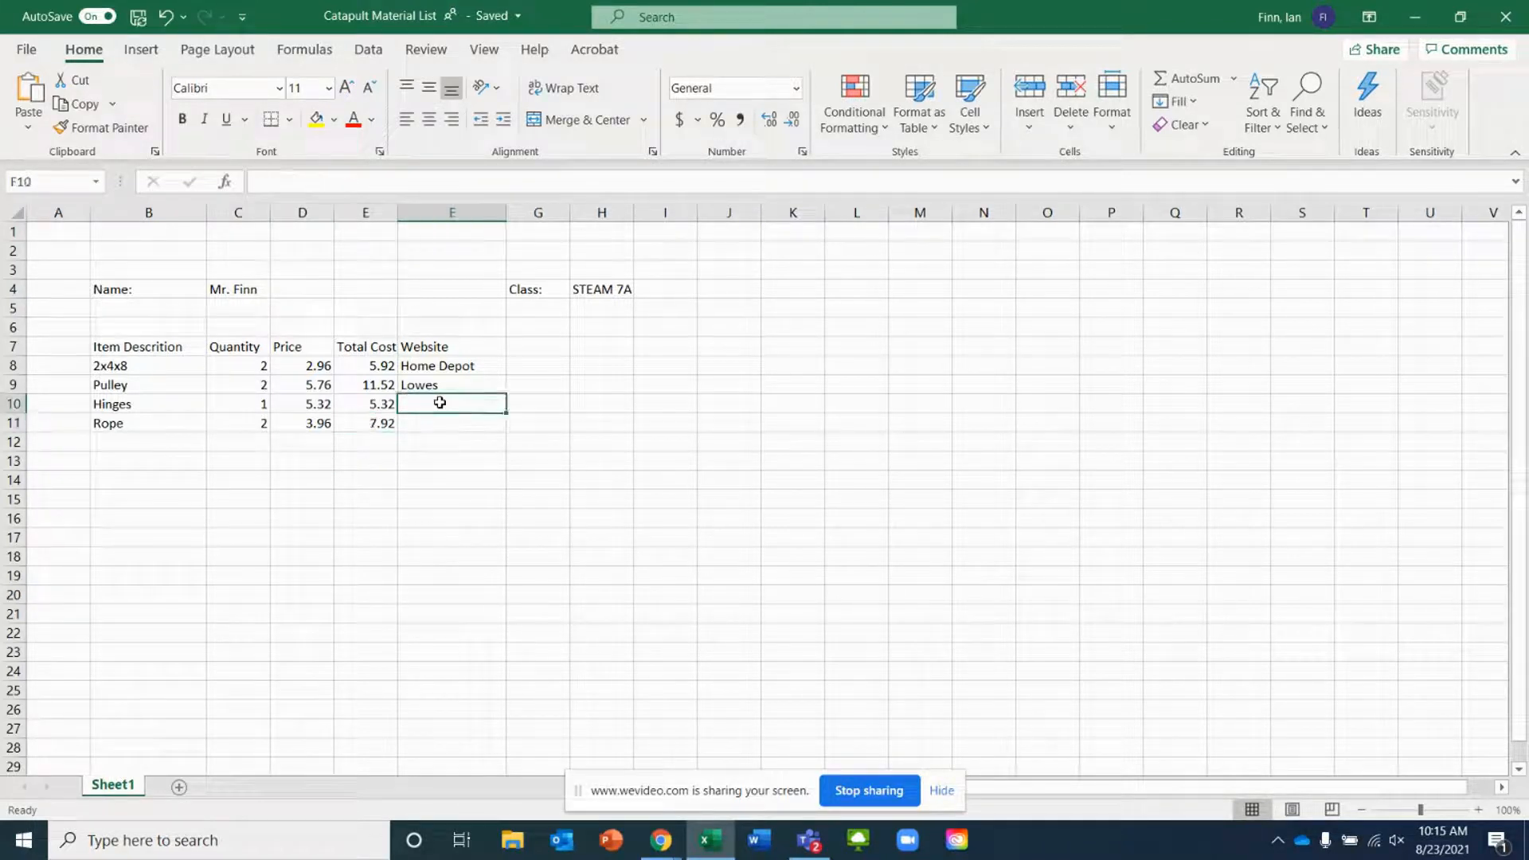
type("AMazpn")
key("BackSpace")
key("BackSpace")
key("BackSpace")
key("BackSpace")
key("BackSpace")
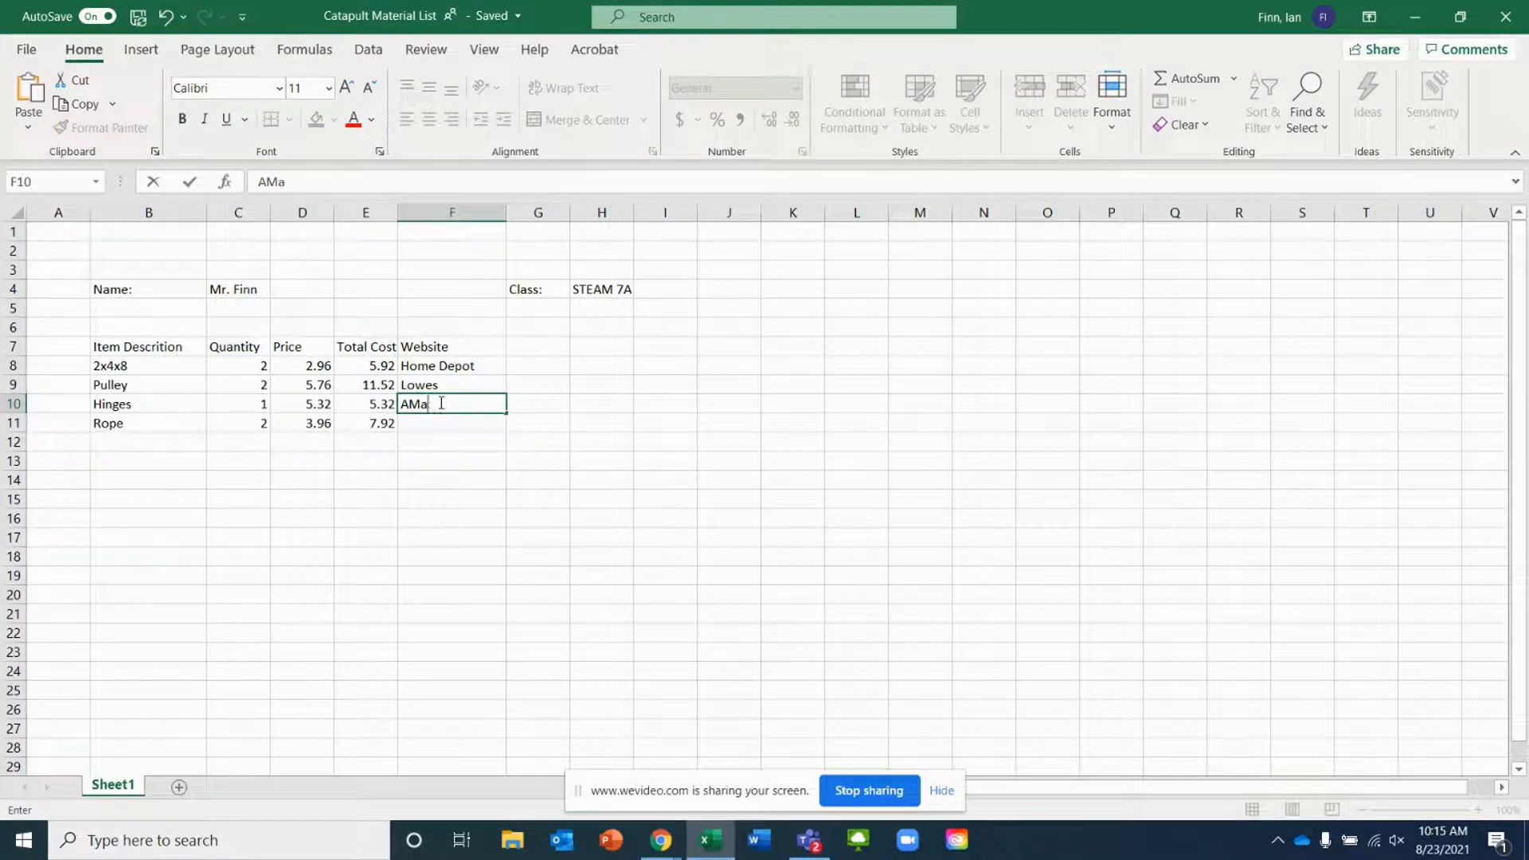
type("mazon")
key("Return")
type("Wal Mar")
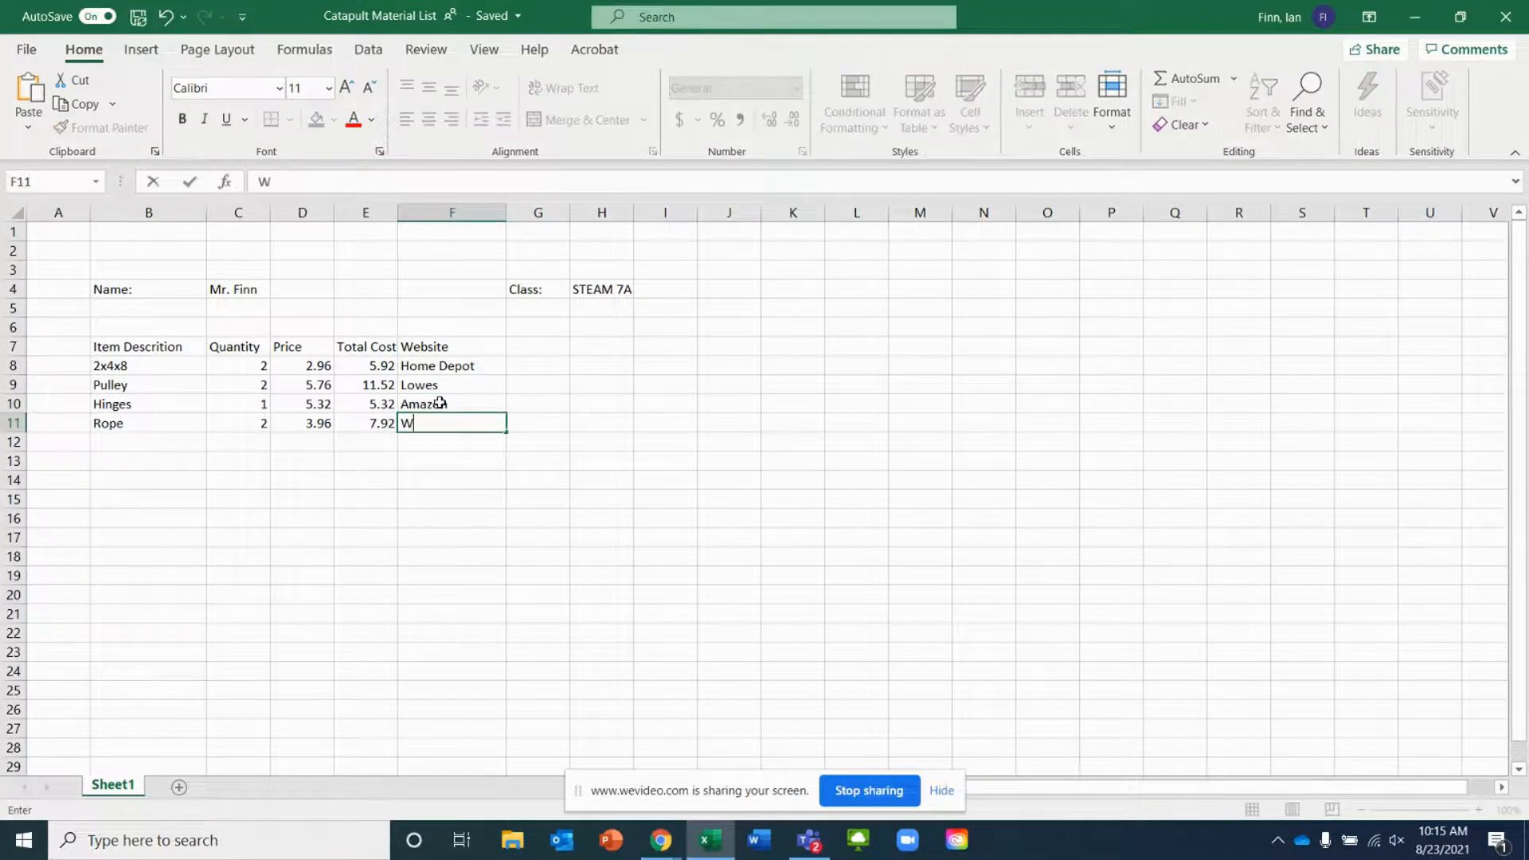
key("Return")
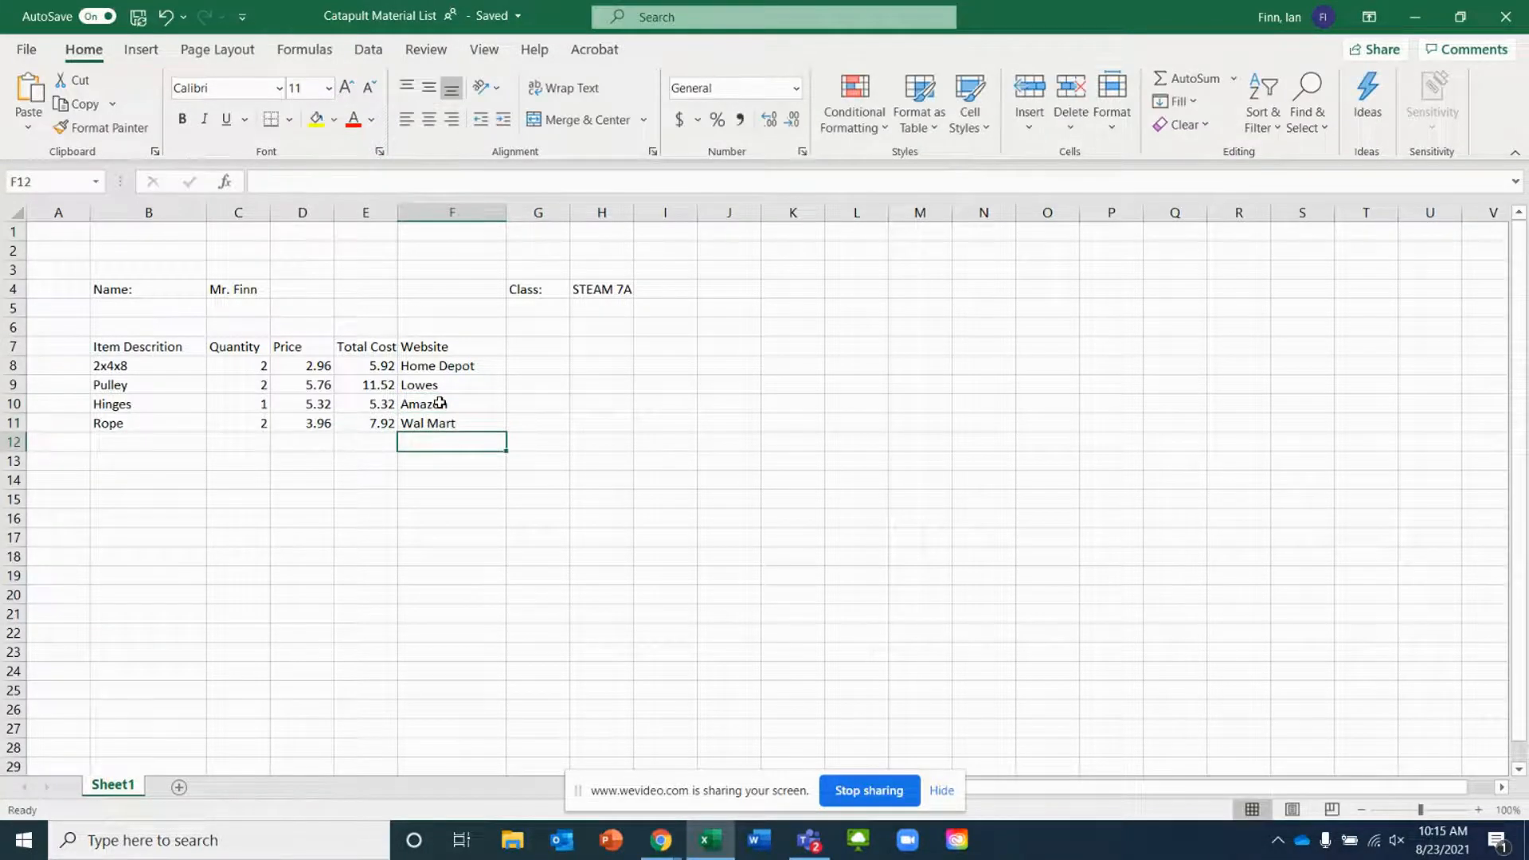
Sum the Total Cost column into E13 with AutoSum
left_click(166, 458)
left_click(160, 438)
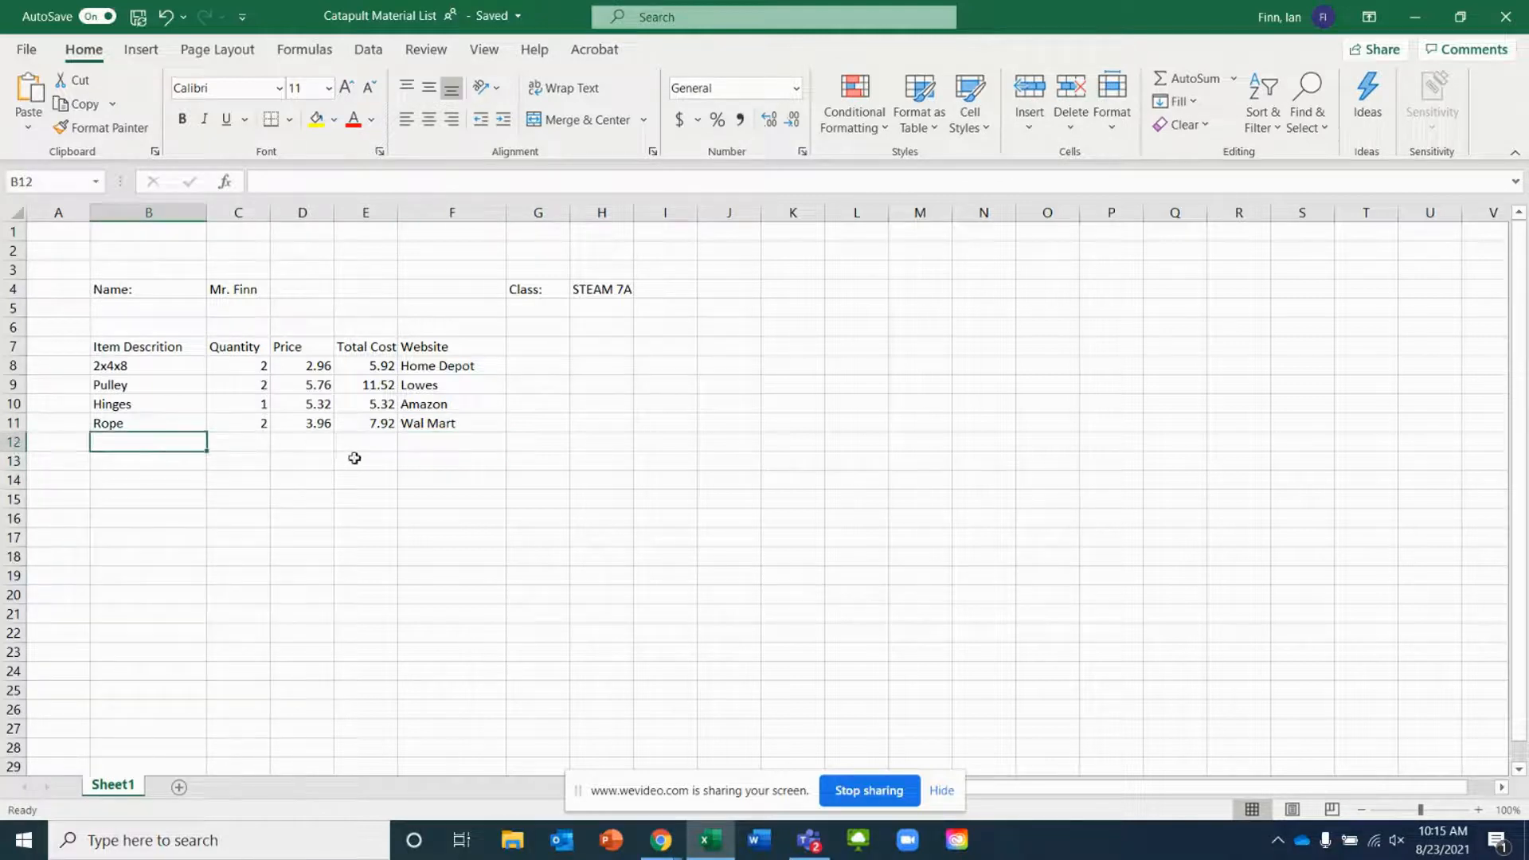
left_click(283, 457)
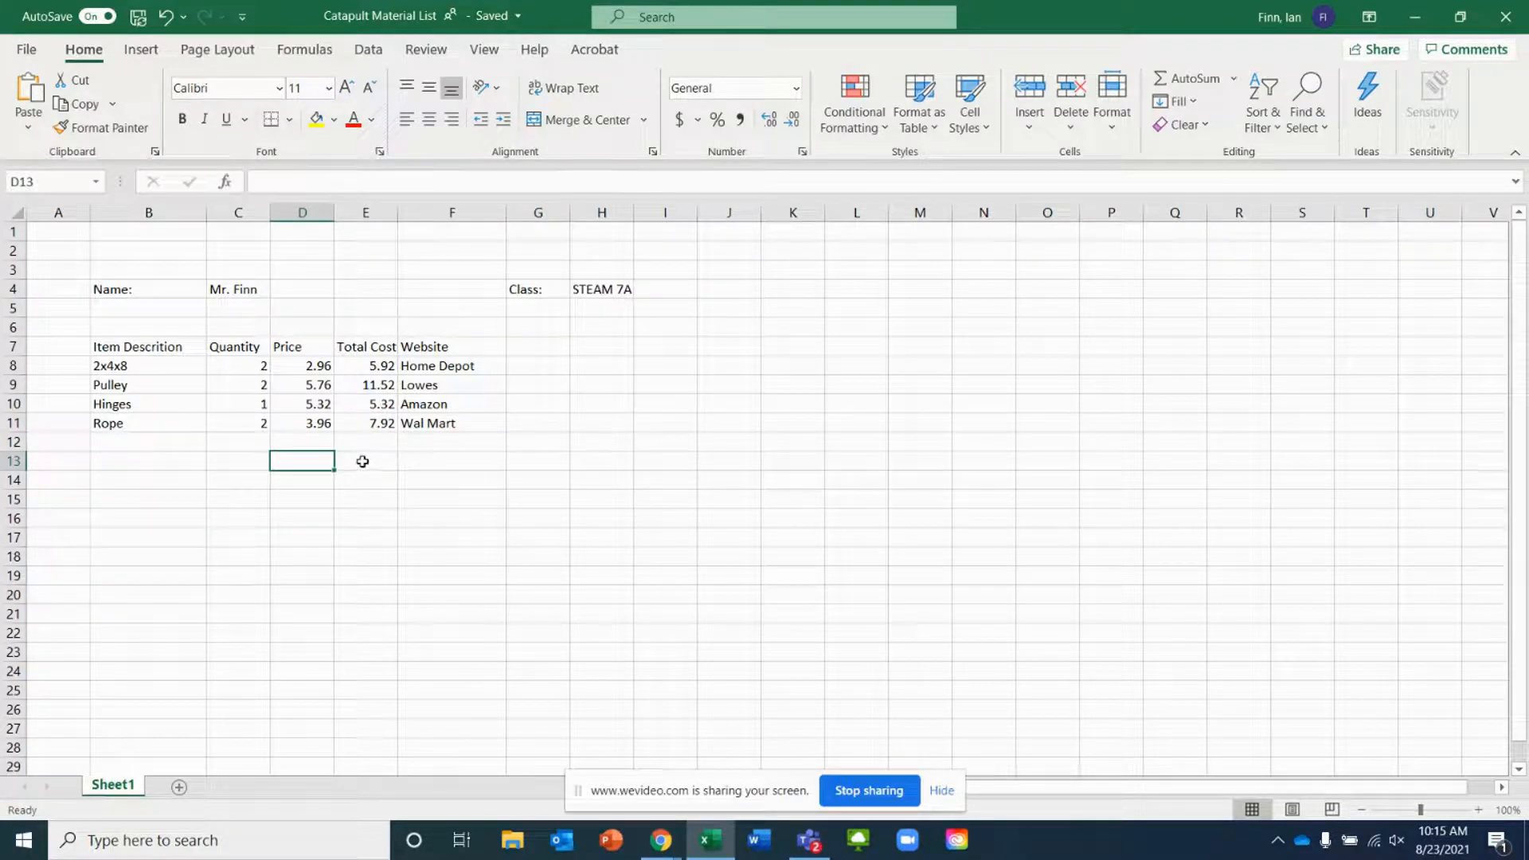
left_click(402, 462)
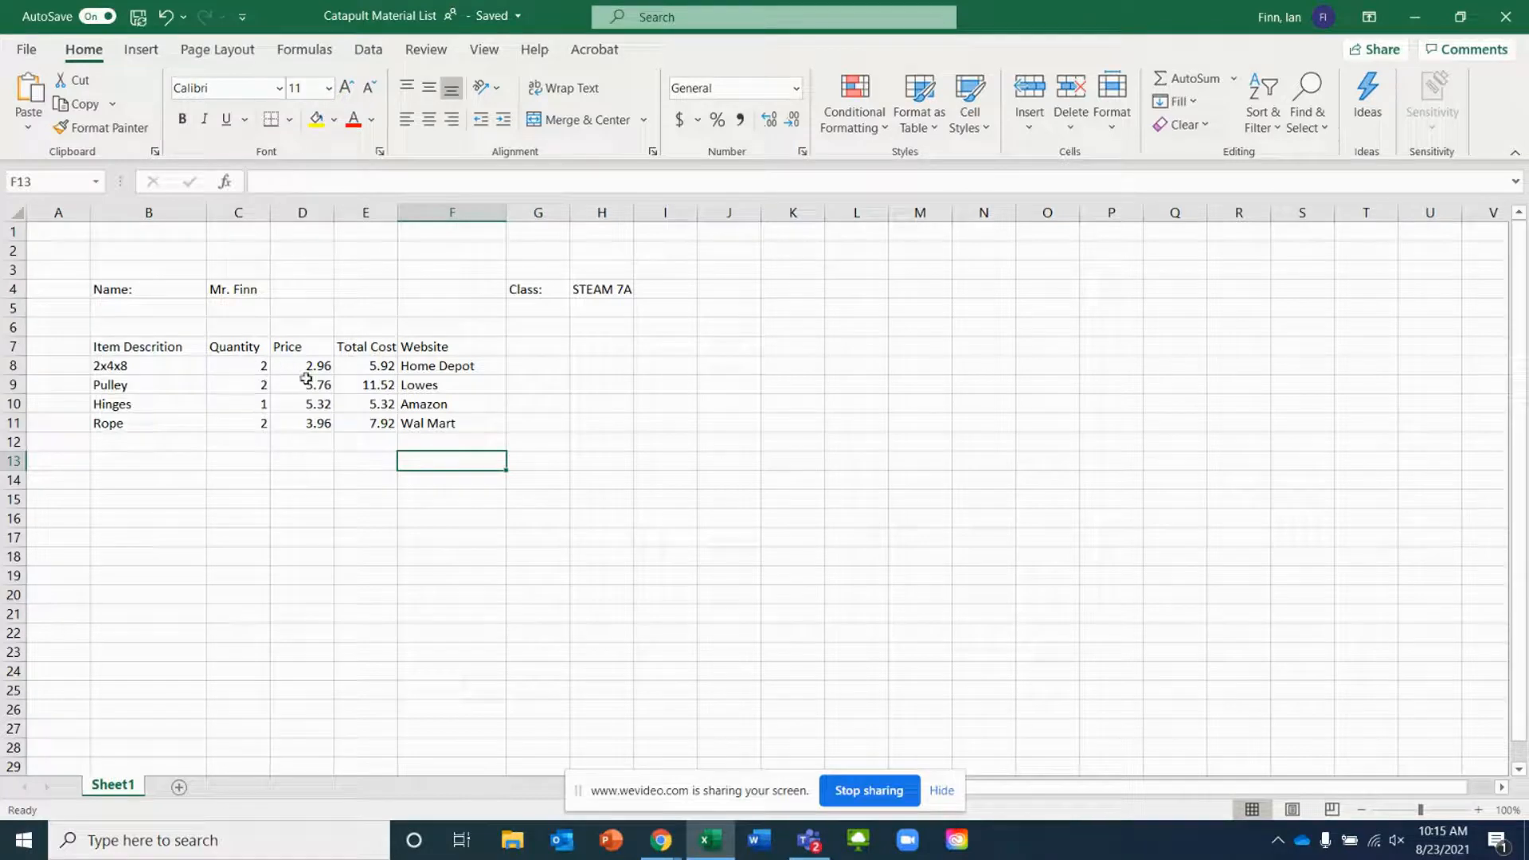
left_click(375, 463)
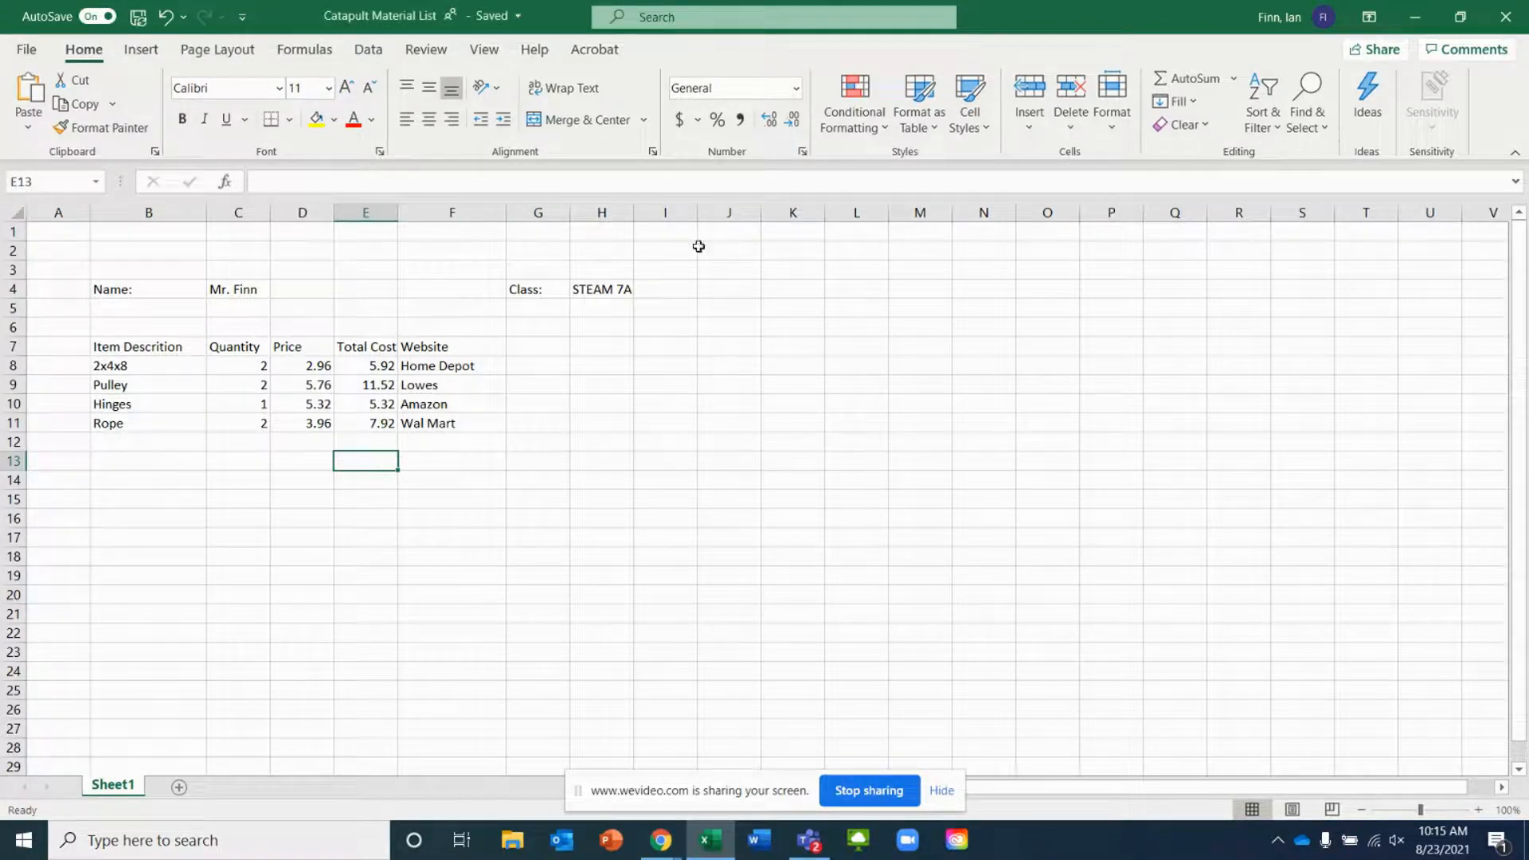
left_click(1164, 77)
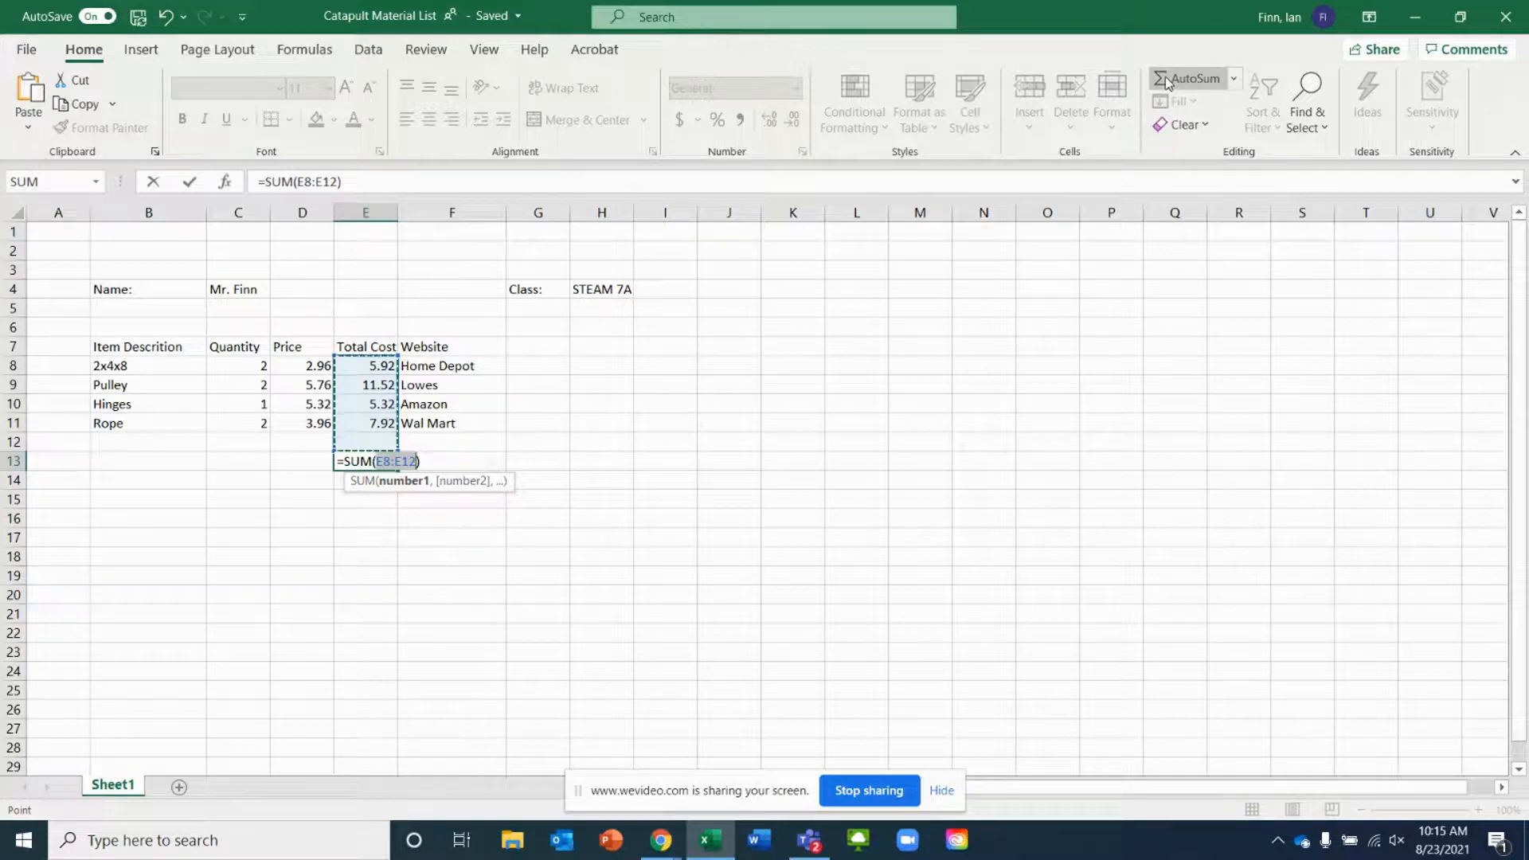
key("Return")
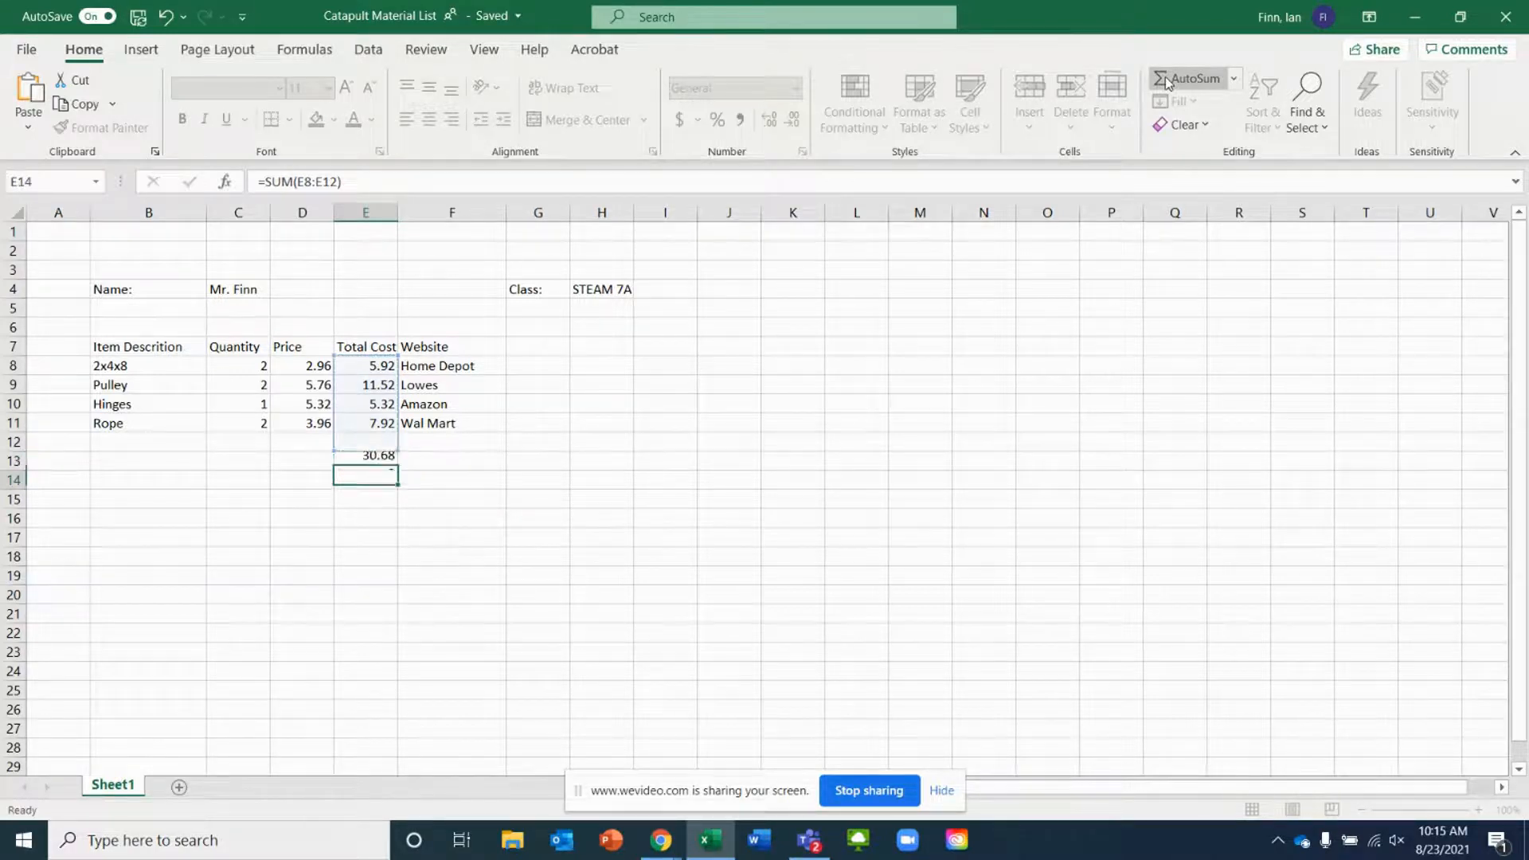
Label the sum with Total in D13
left_click(299, 472)
left_click(313, 454)
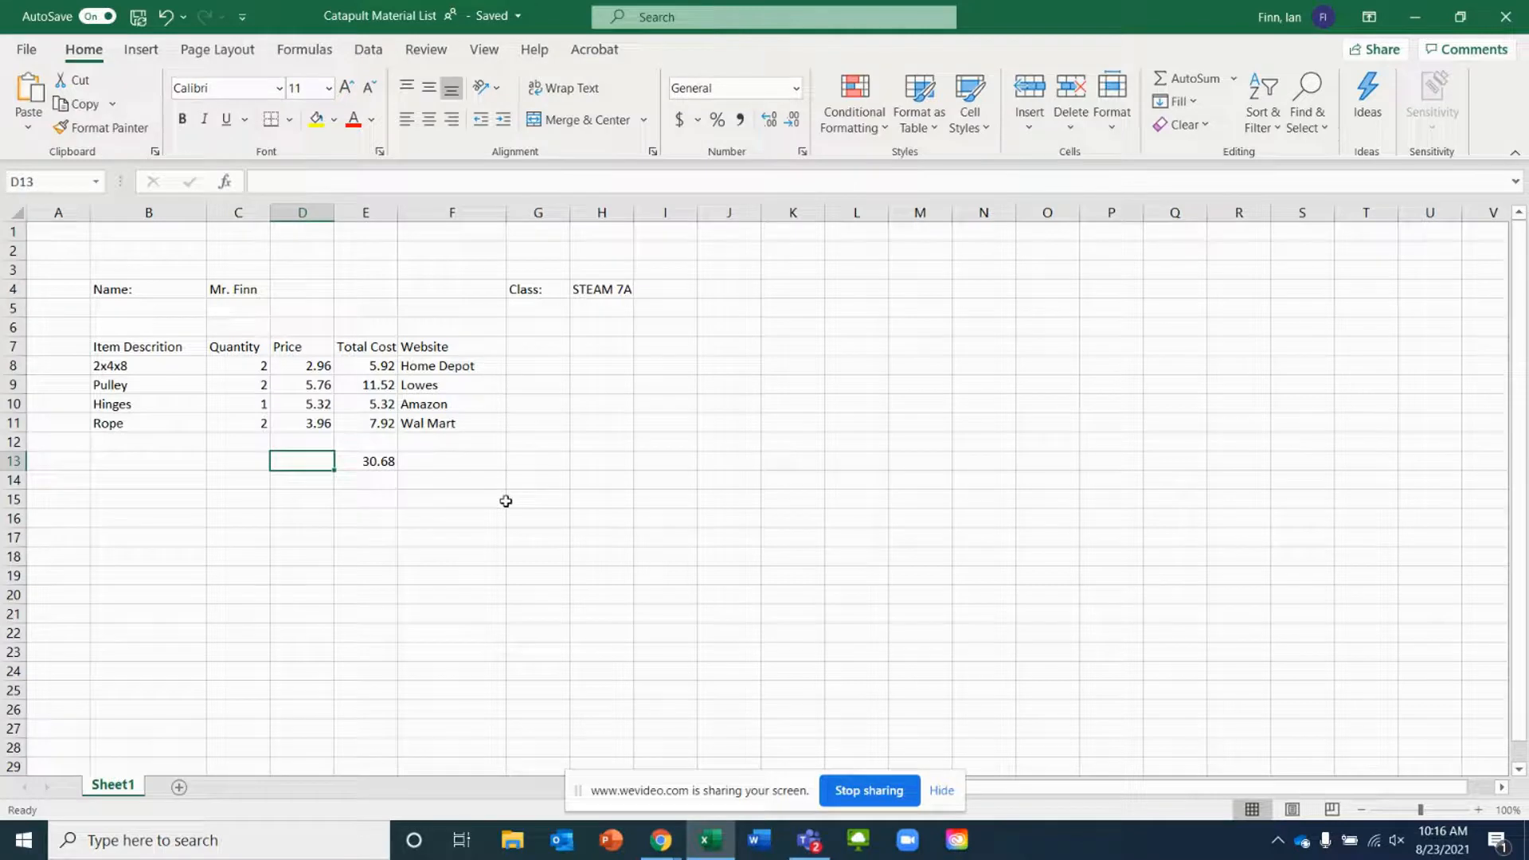
type("Total")
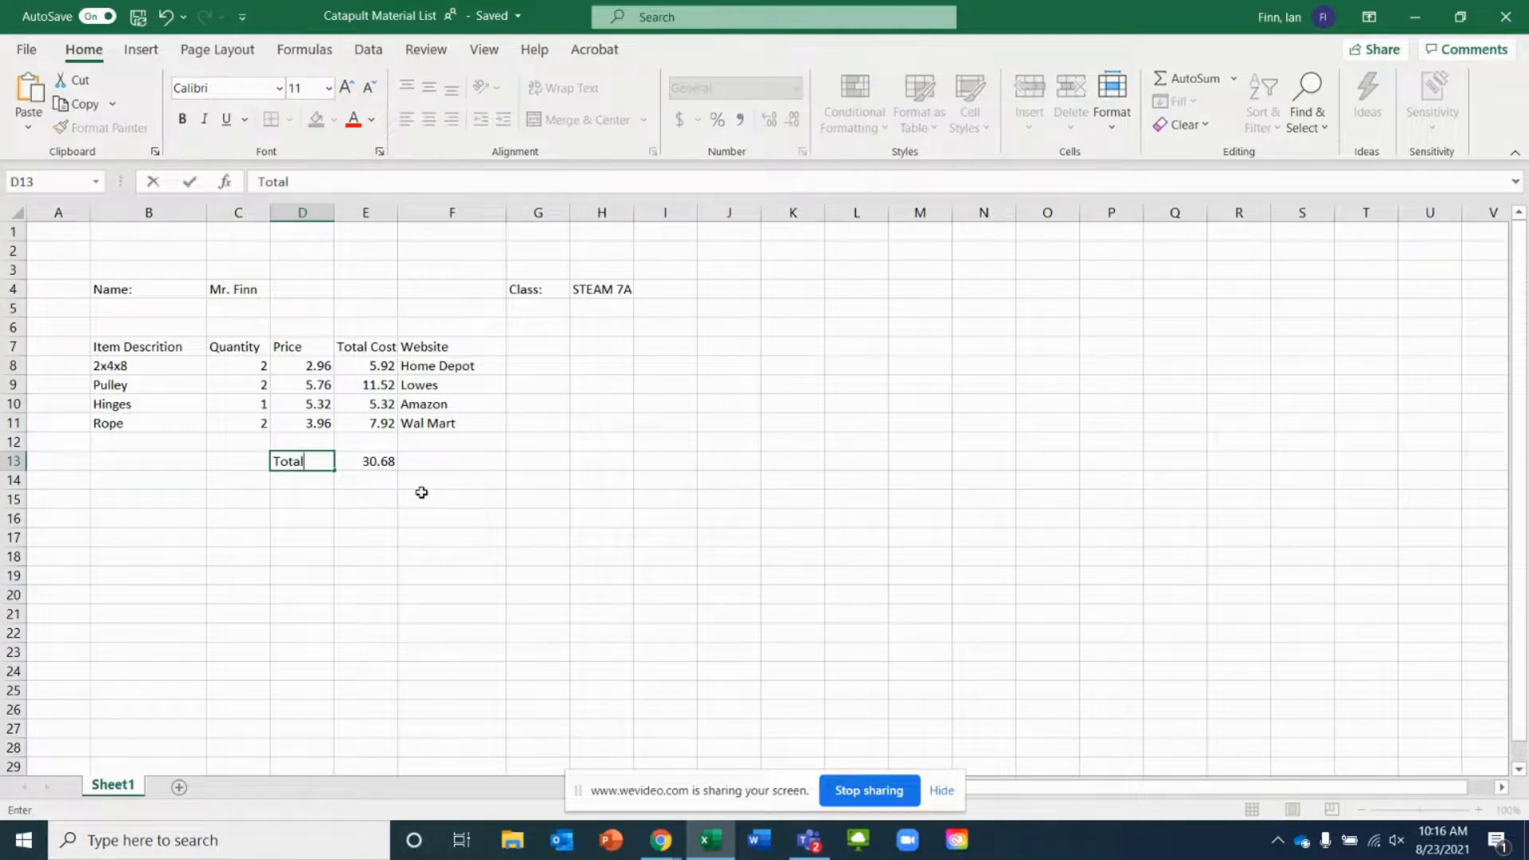
key("Tab")
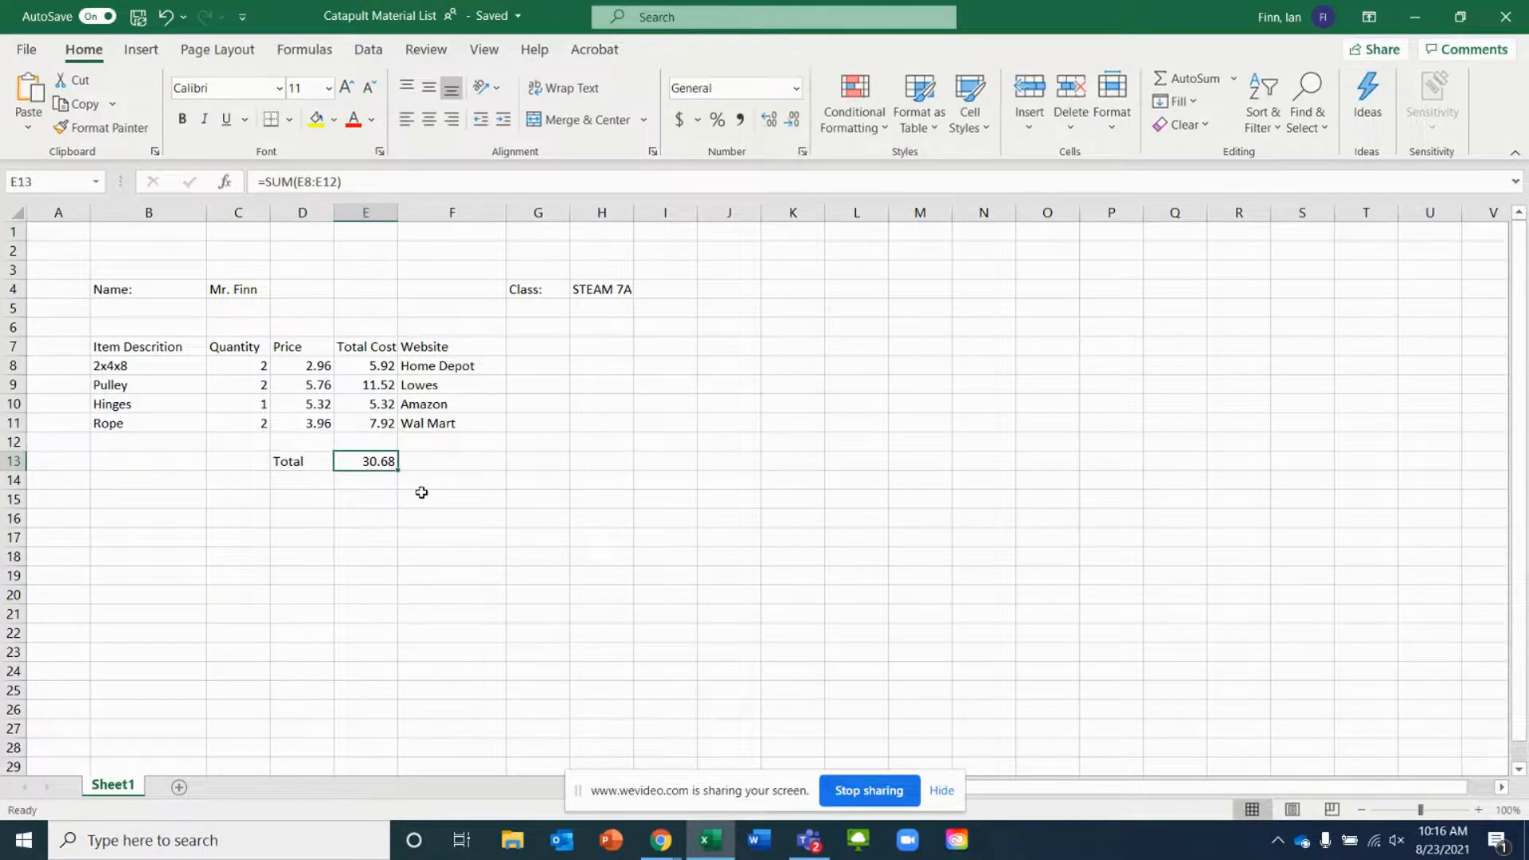
Format the prices and total costs of the four items, D8:E11, as Currency
left_click(476, 465)
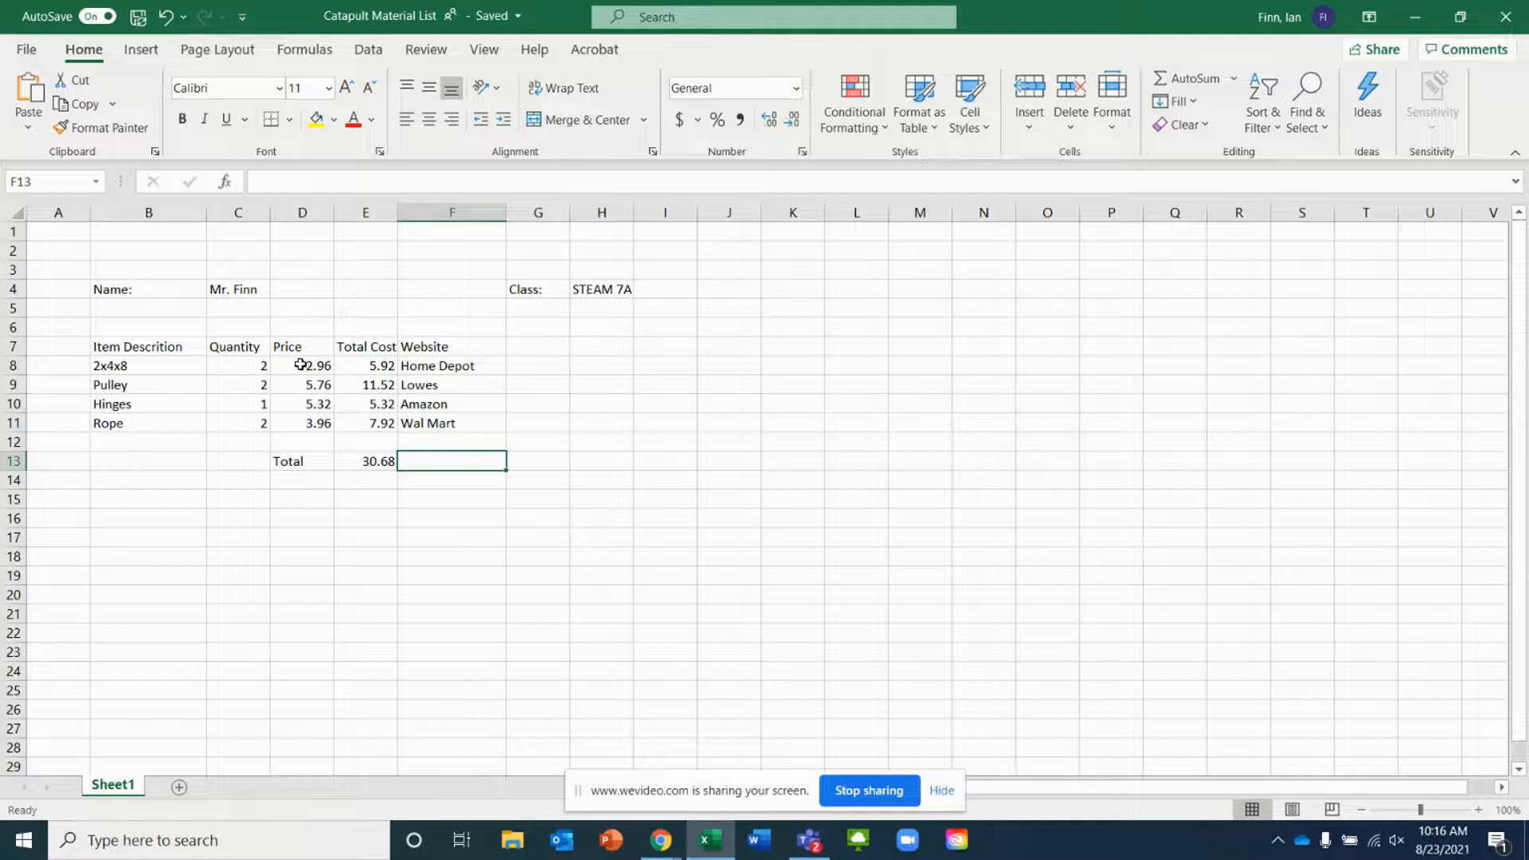
left_click_drag(300, 365, 356, 418)
right_click(345, 407)
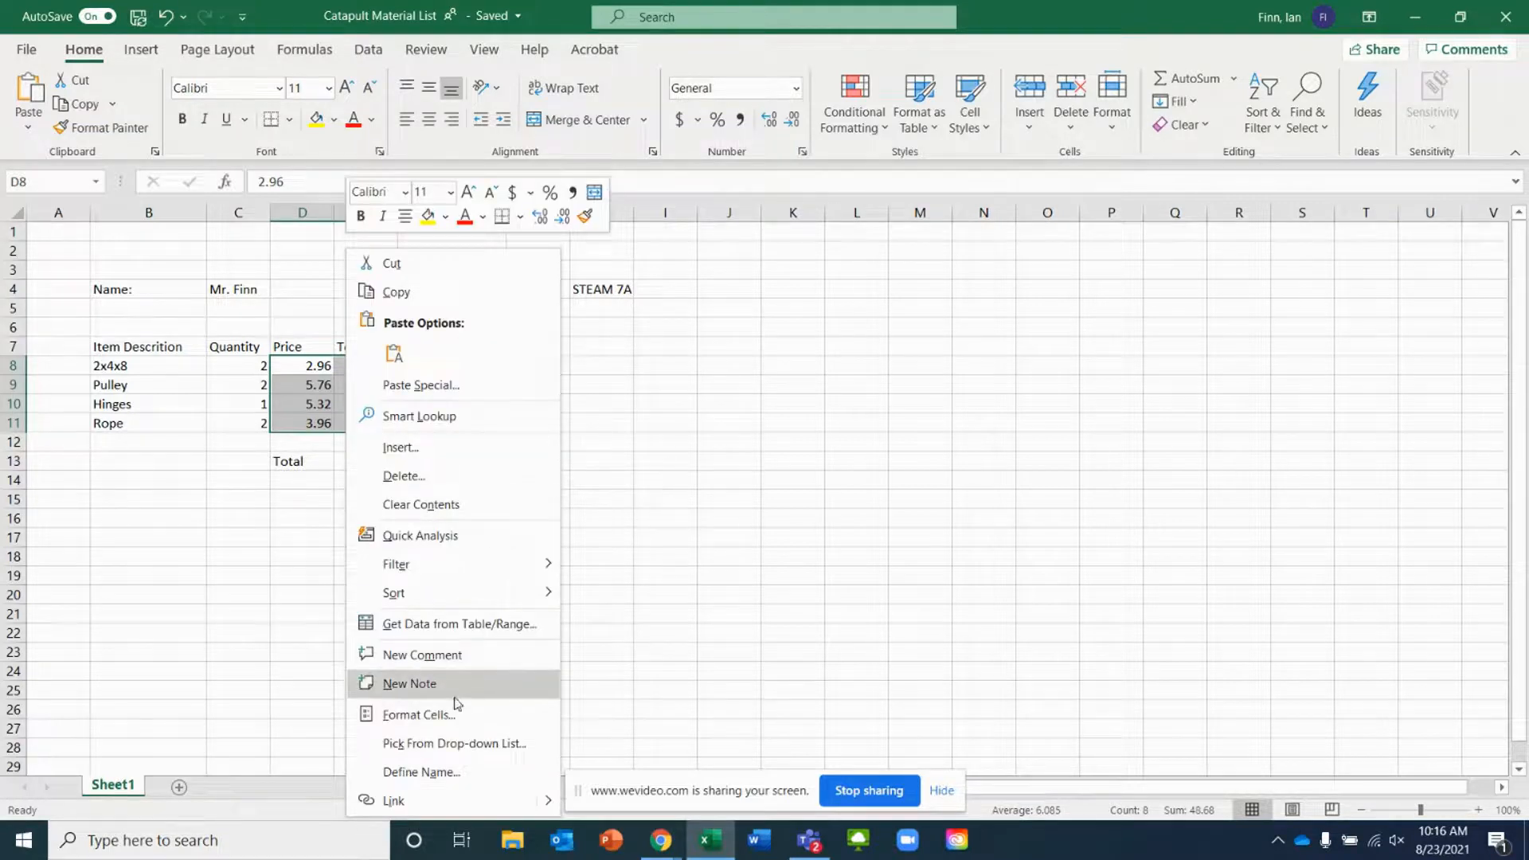
left_click(425, 716)
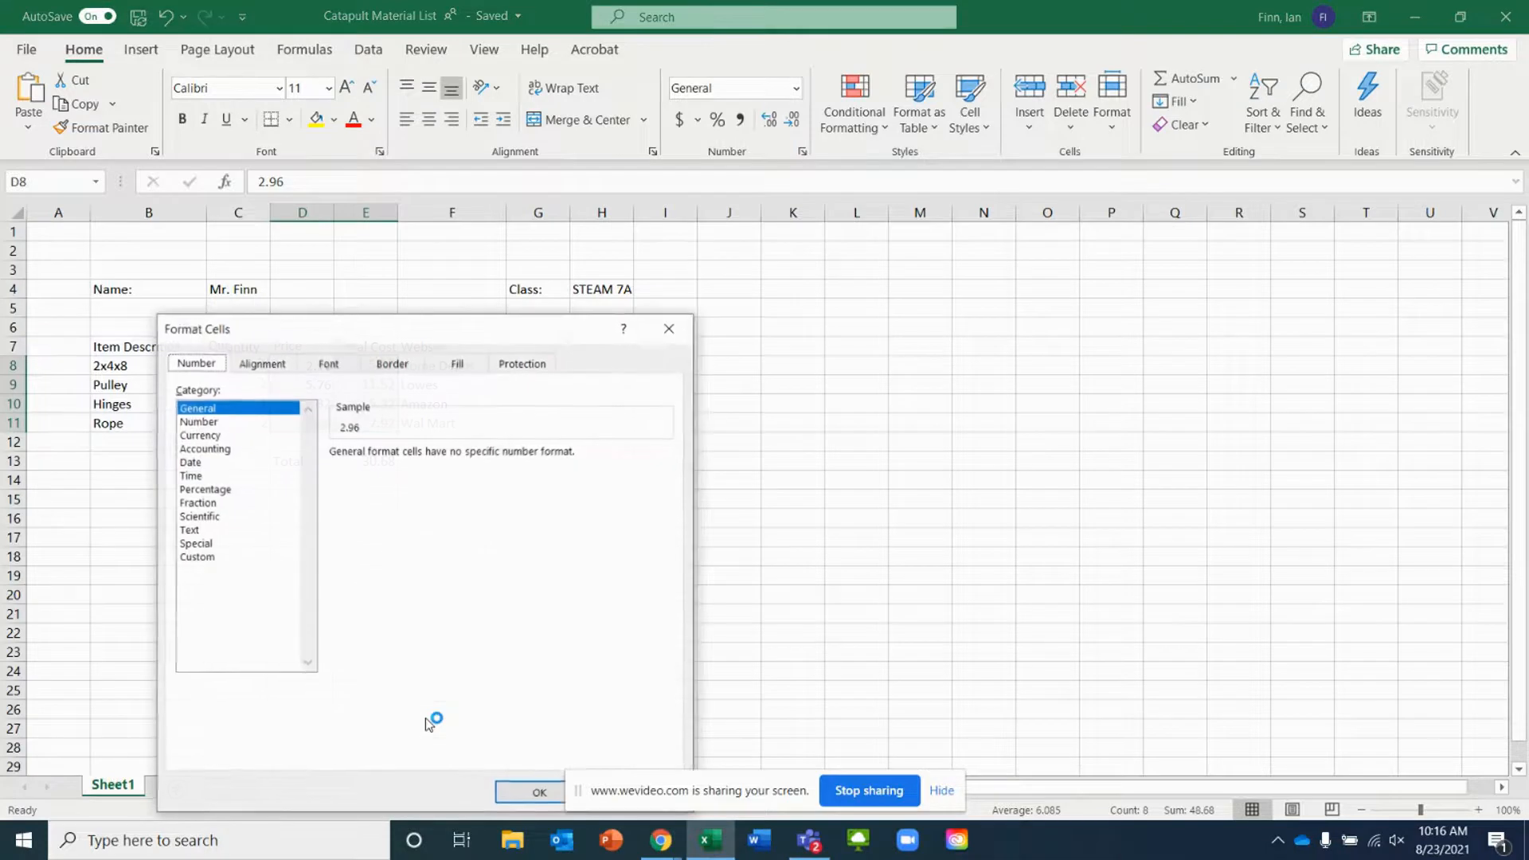
left_click(198, 435)
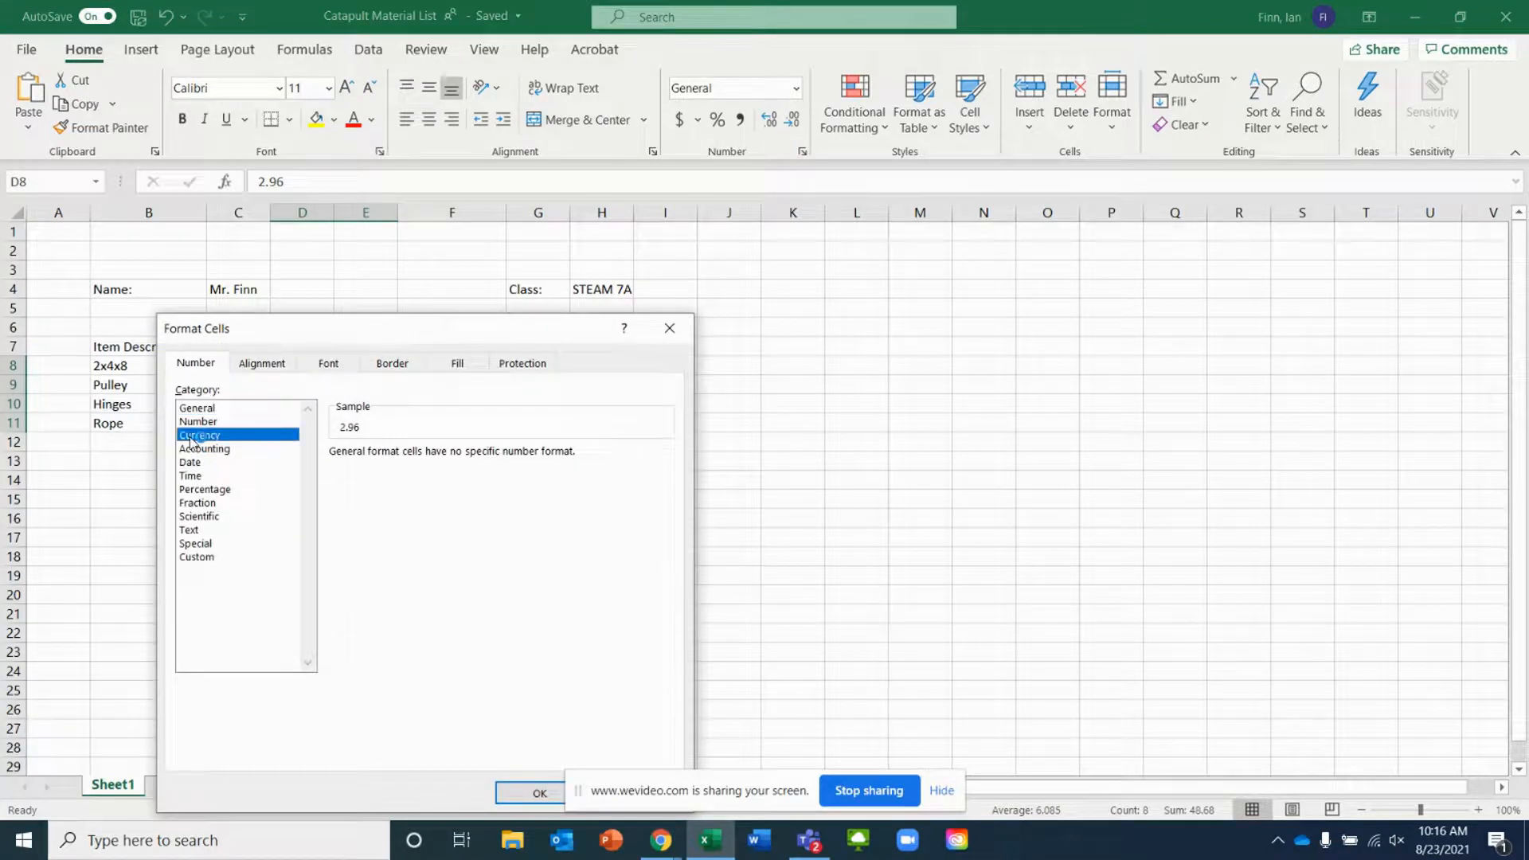
left_click(517, 792)
left_click(320, 519)
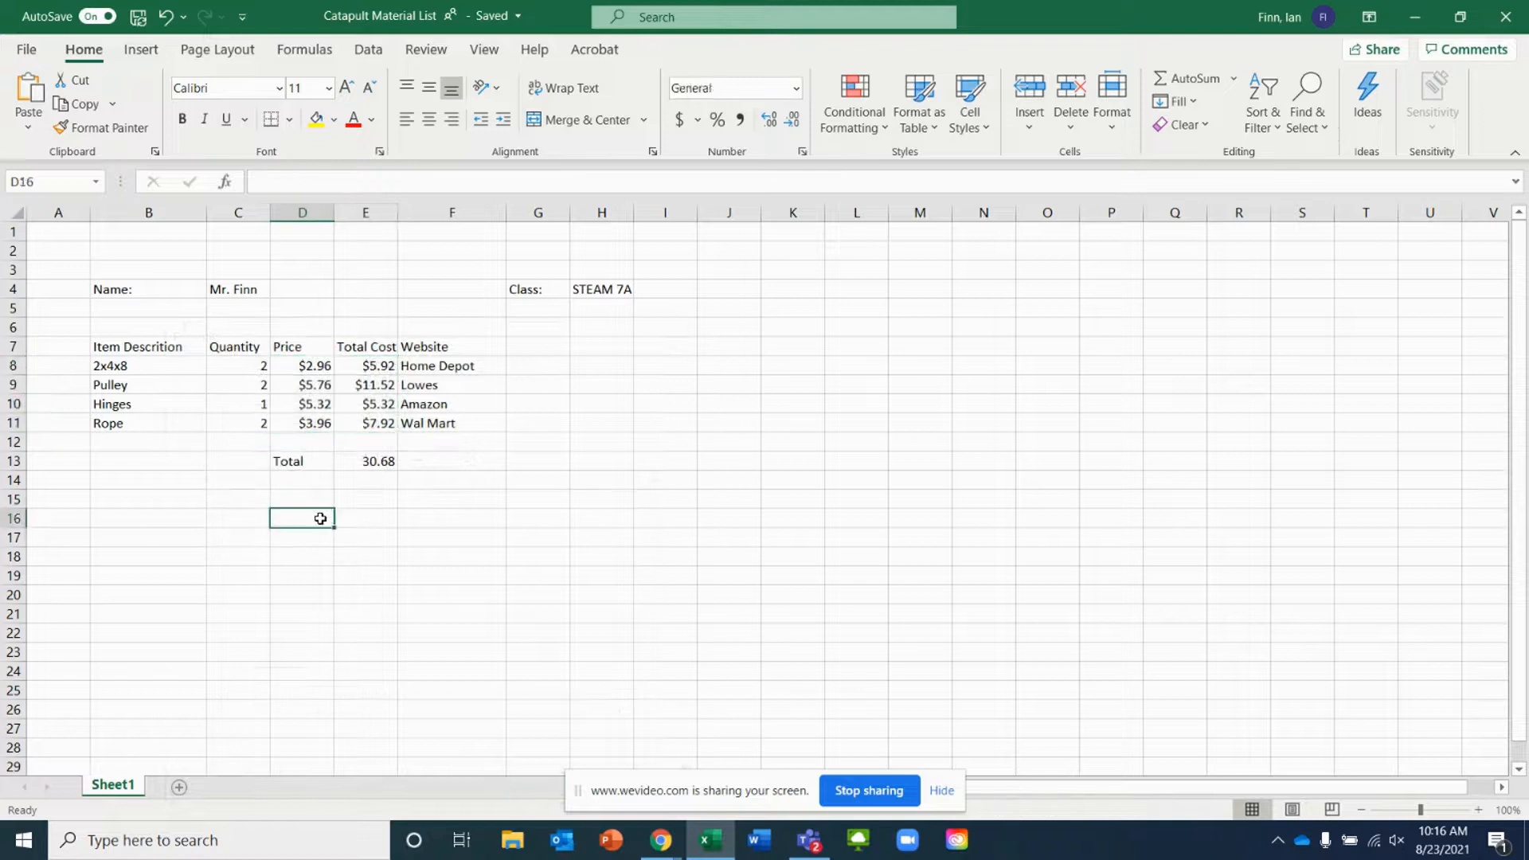
Format the overall total in E13 as Currency
left_click(365, 462)
right_click(366, 469)
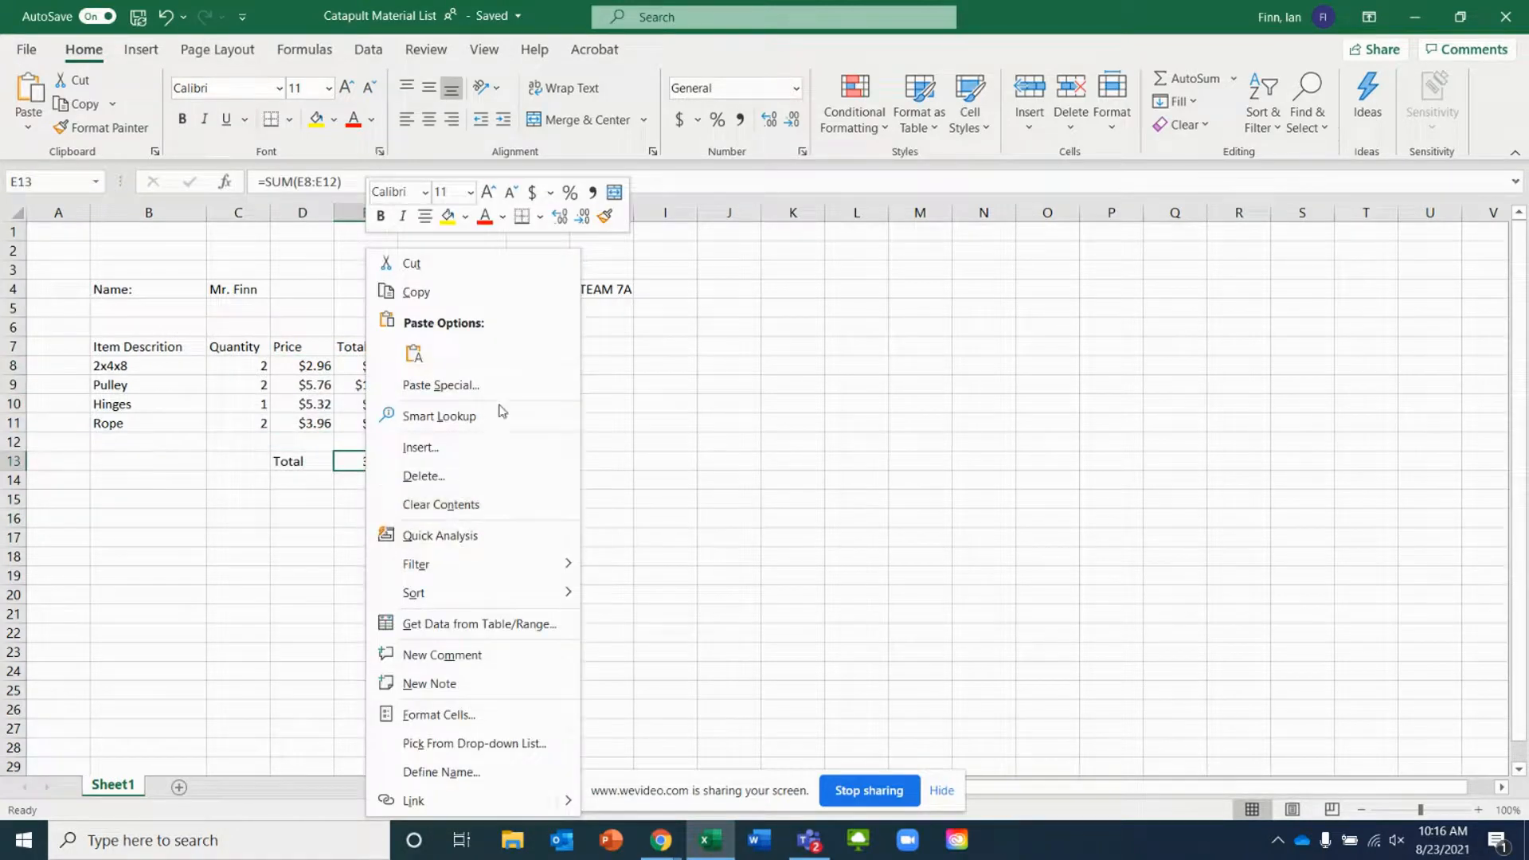
left_click(467, 716)
left_click(224, 435)
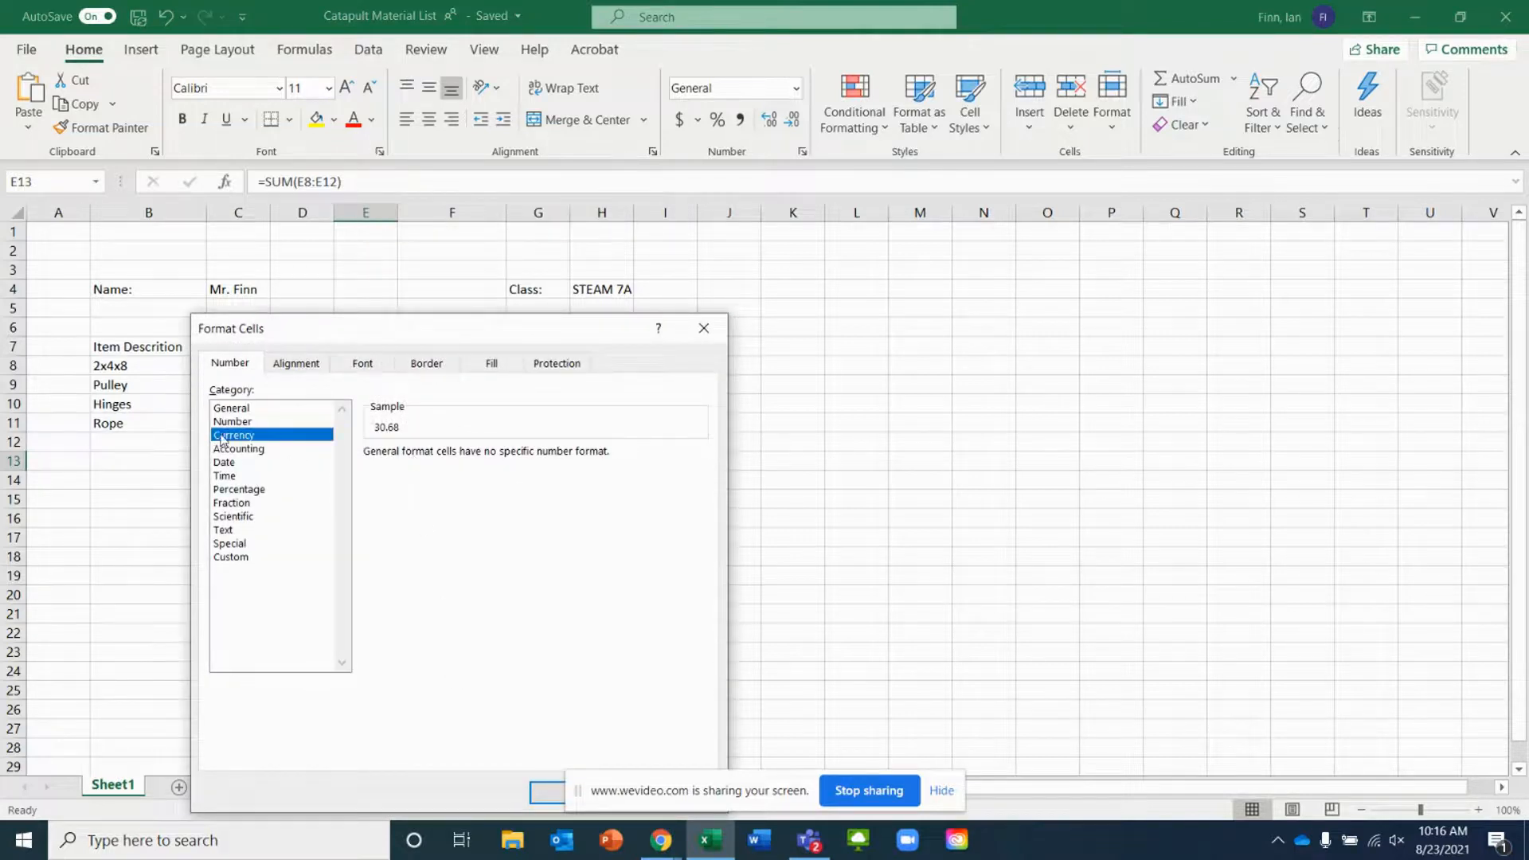
left_click(546, 791)
left_click(480, 532)
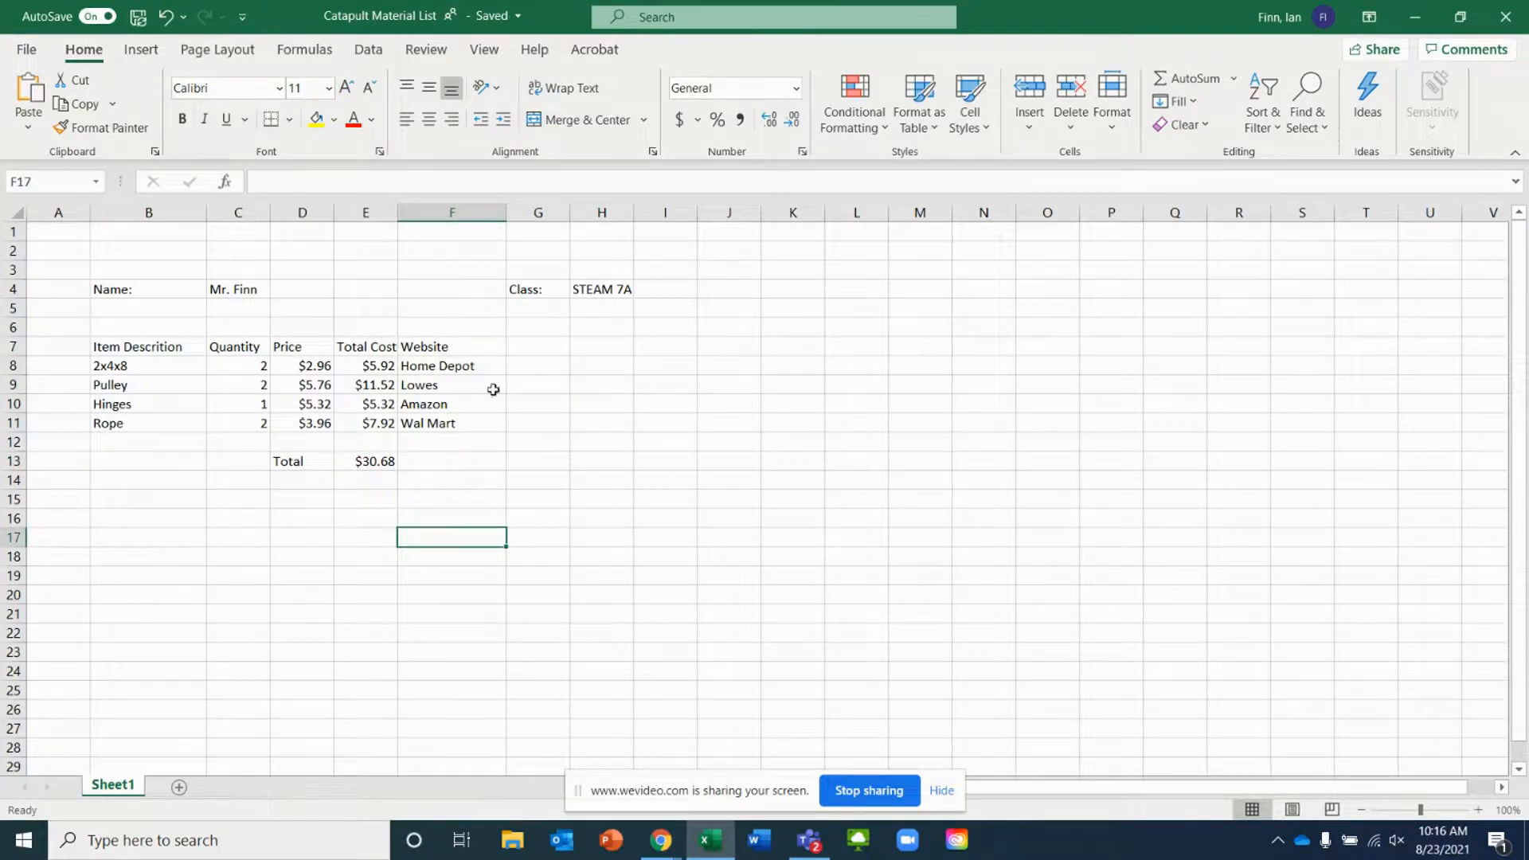
Apply outline and inside borders to the table range B7:F13
left_click_drag(503, 467, 116, 344)
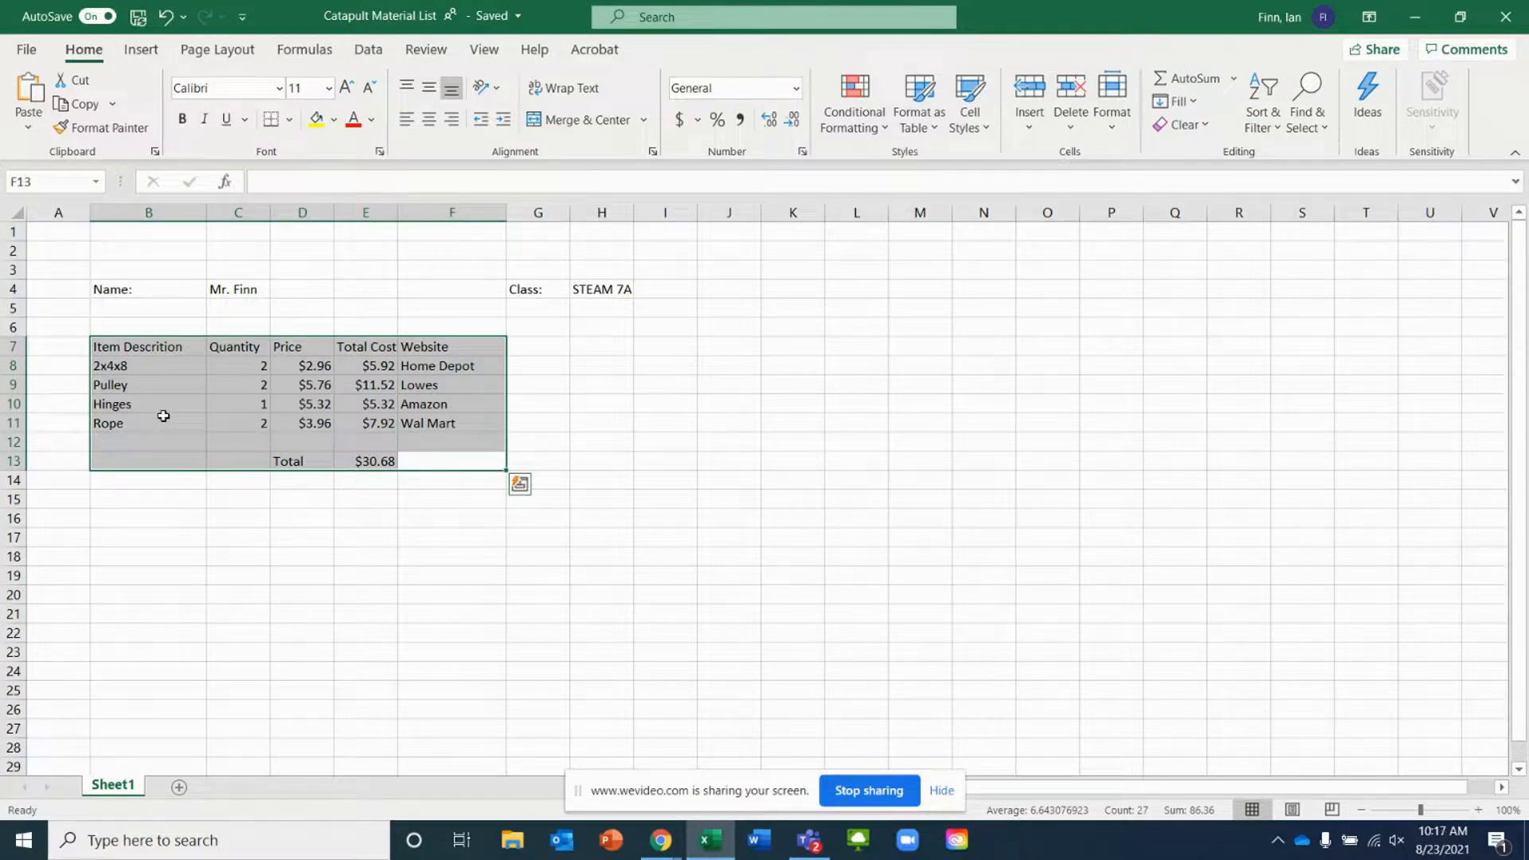
right_click(165, 419)
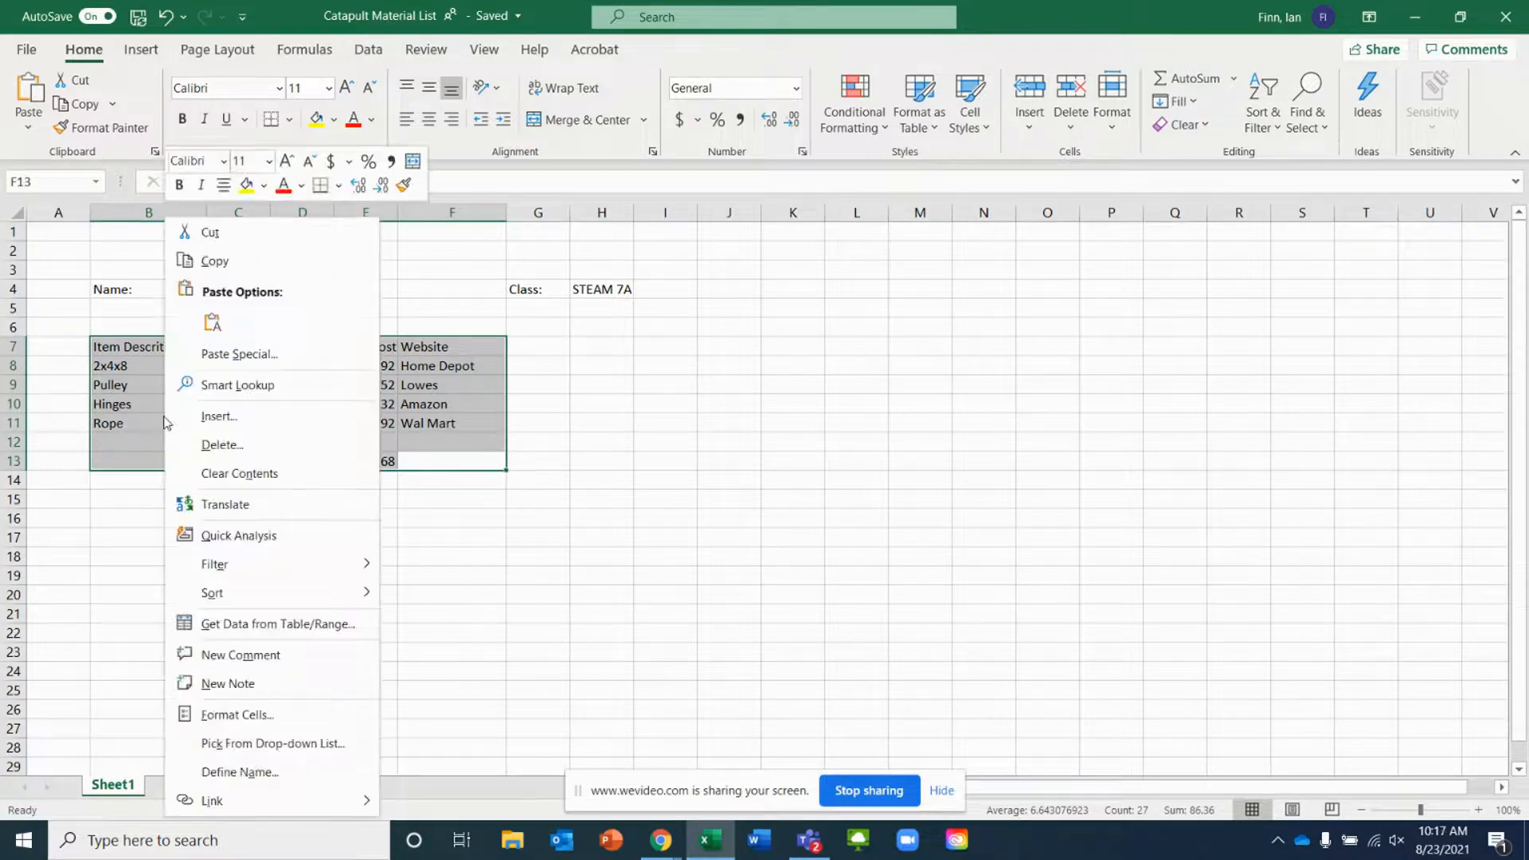
left_click(223, 717)
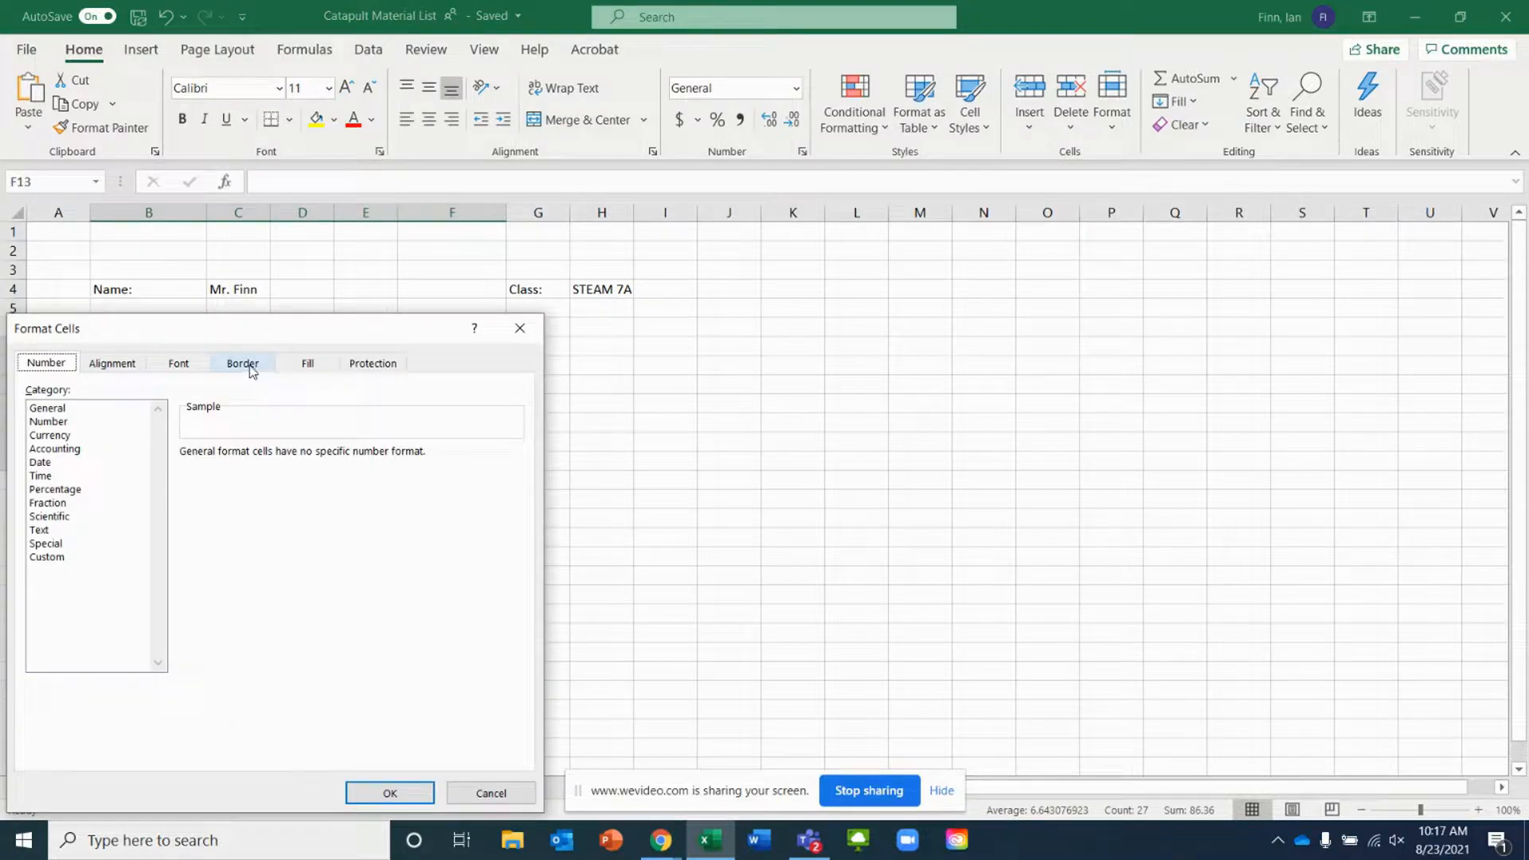
left_click(243, 364)
left_click(313, 423)
left_click(380, 432)
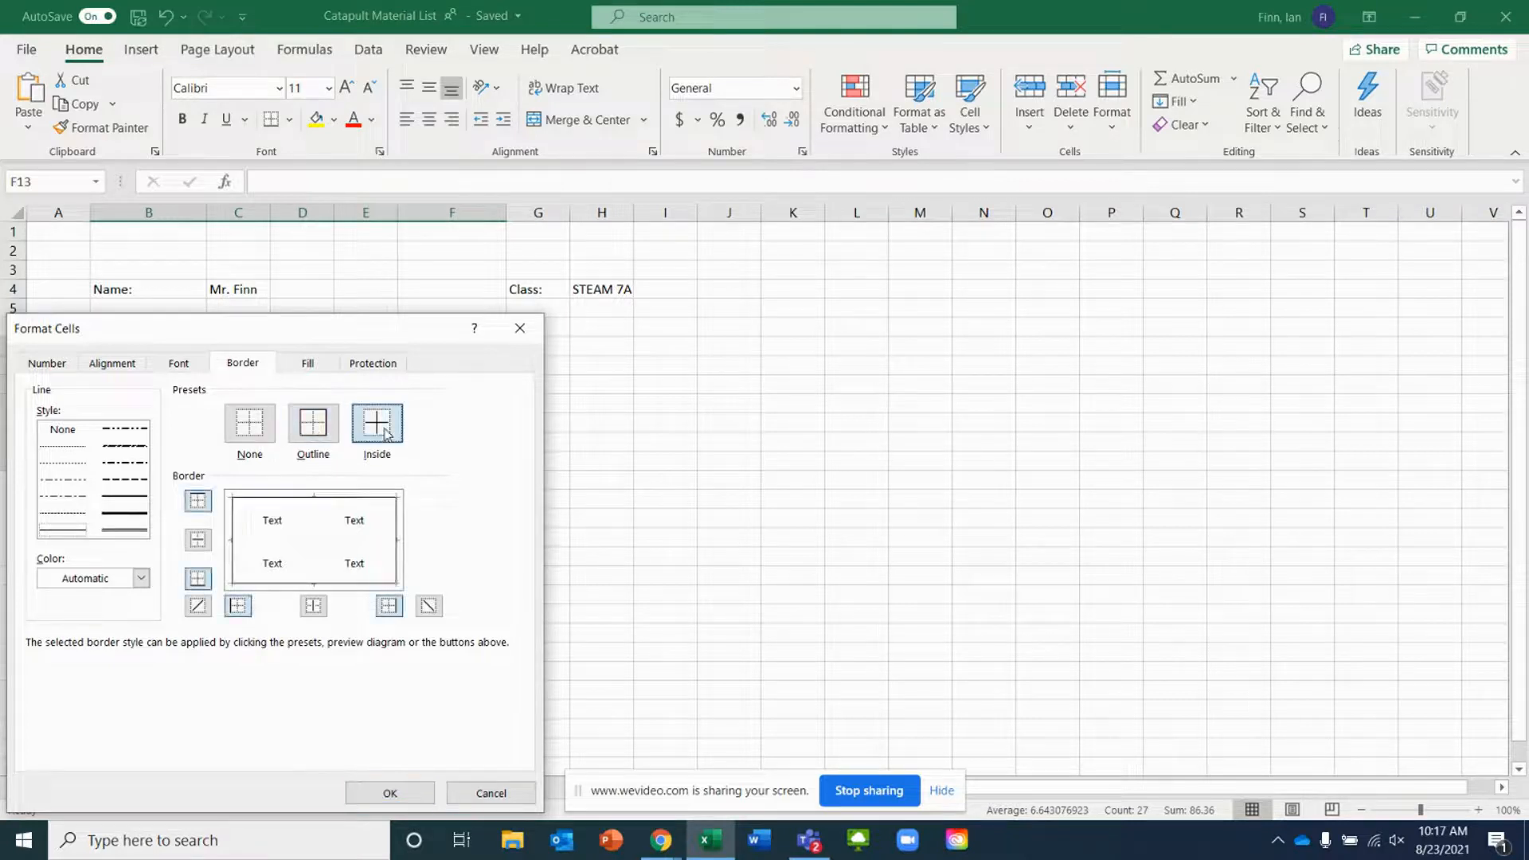
left_click(389, 793)
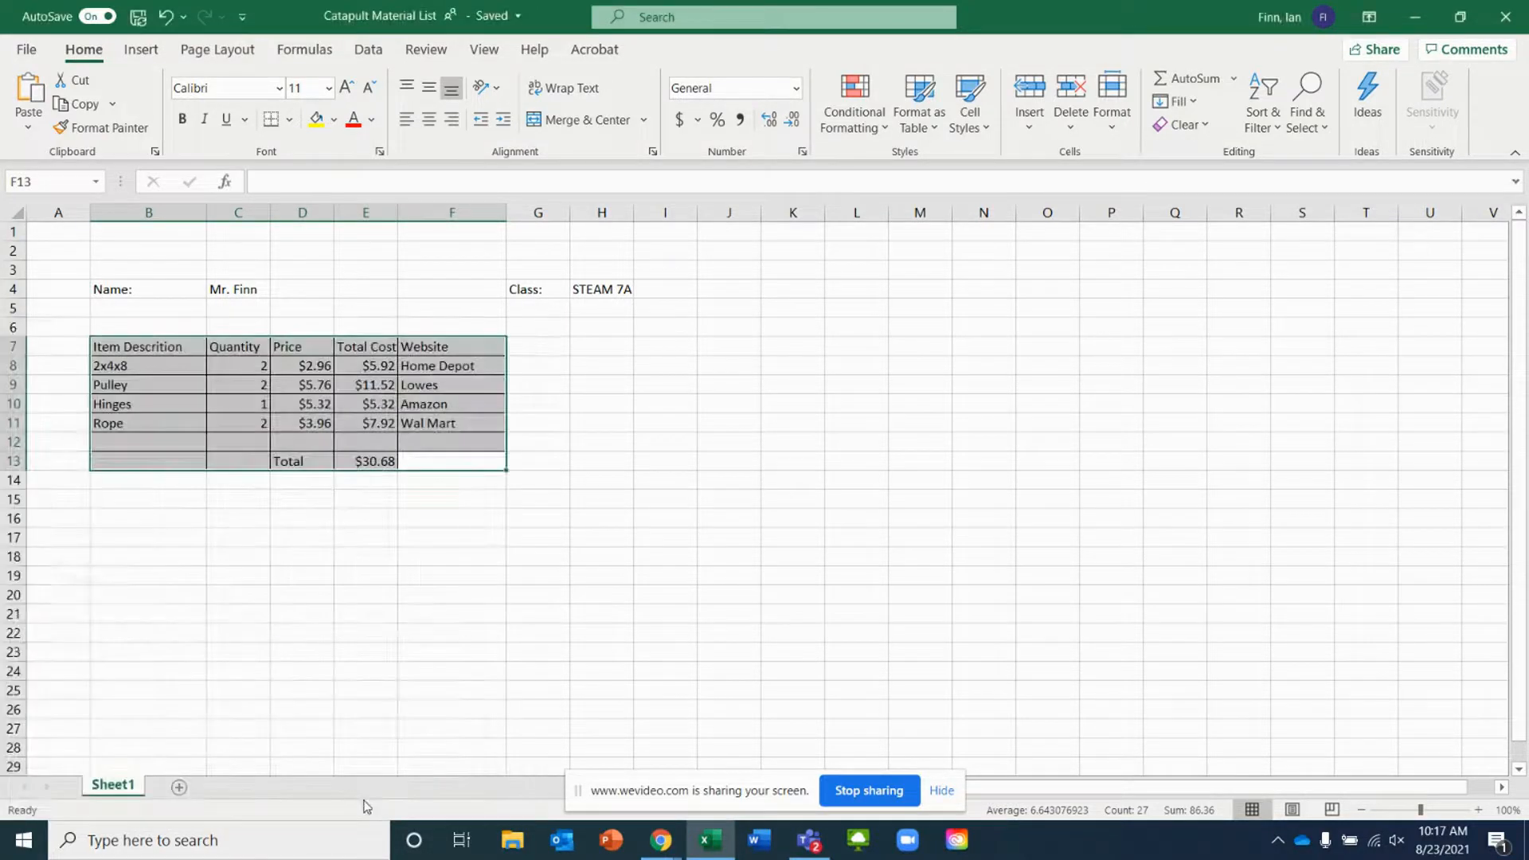
left_click(277, 547)
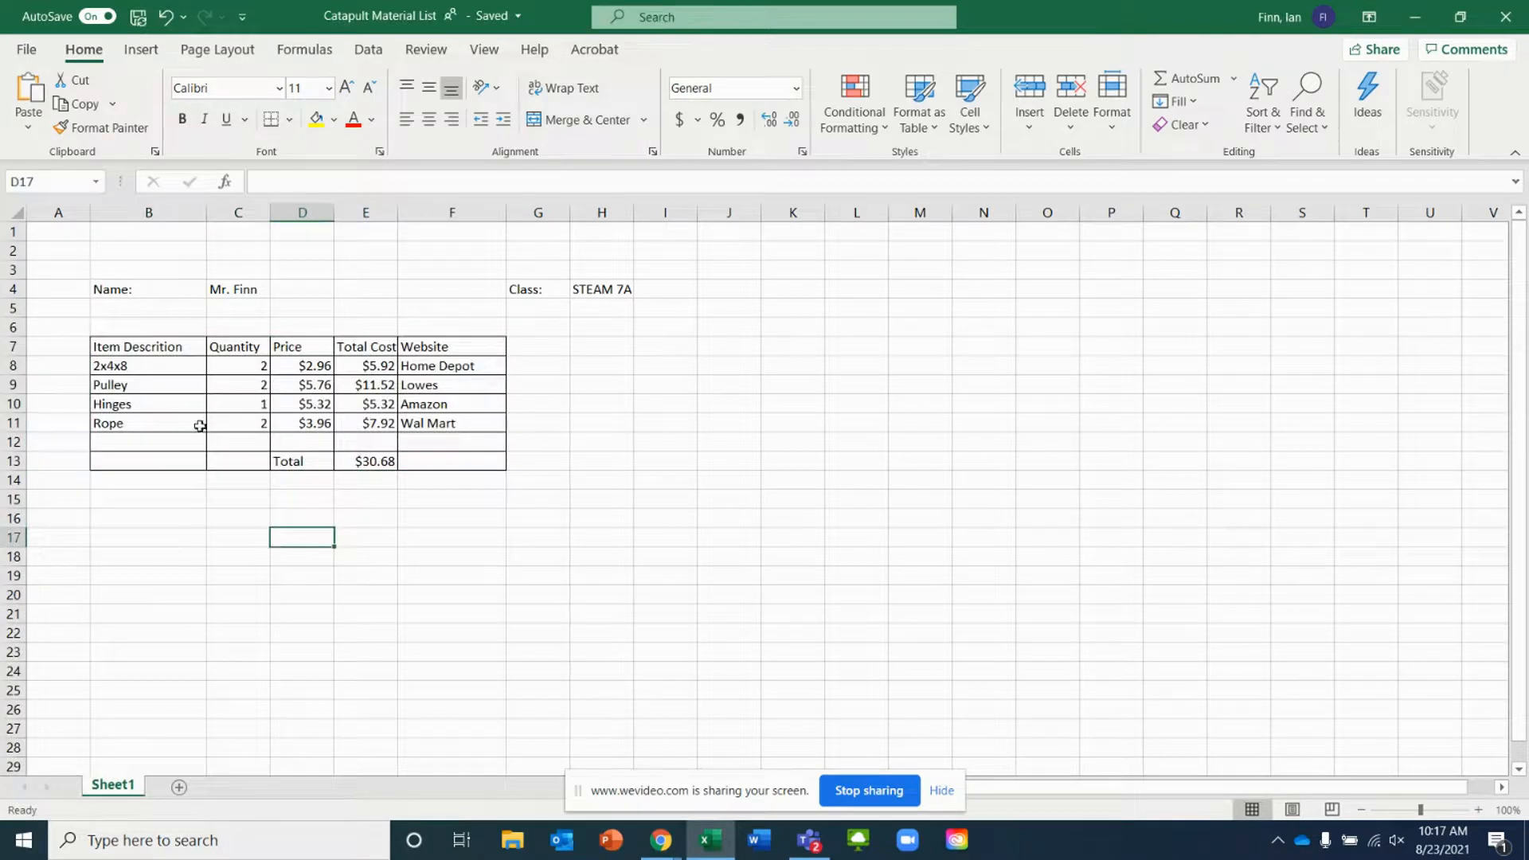
Merge B5:F6 into one cell with wrap text and center alignment both horizontally and vertically
left_click_drag(460, 330, 139, 317)
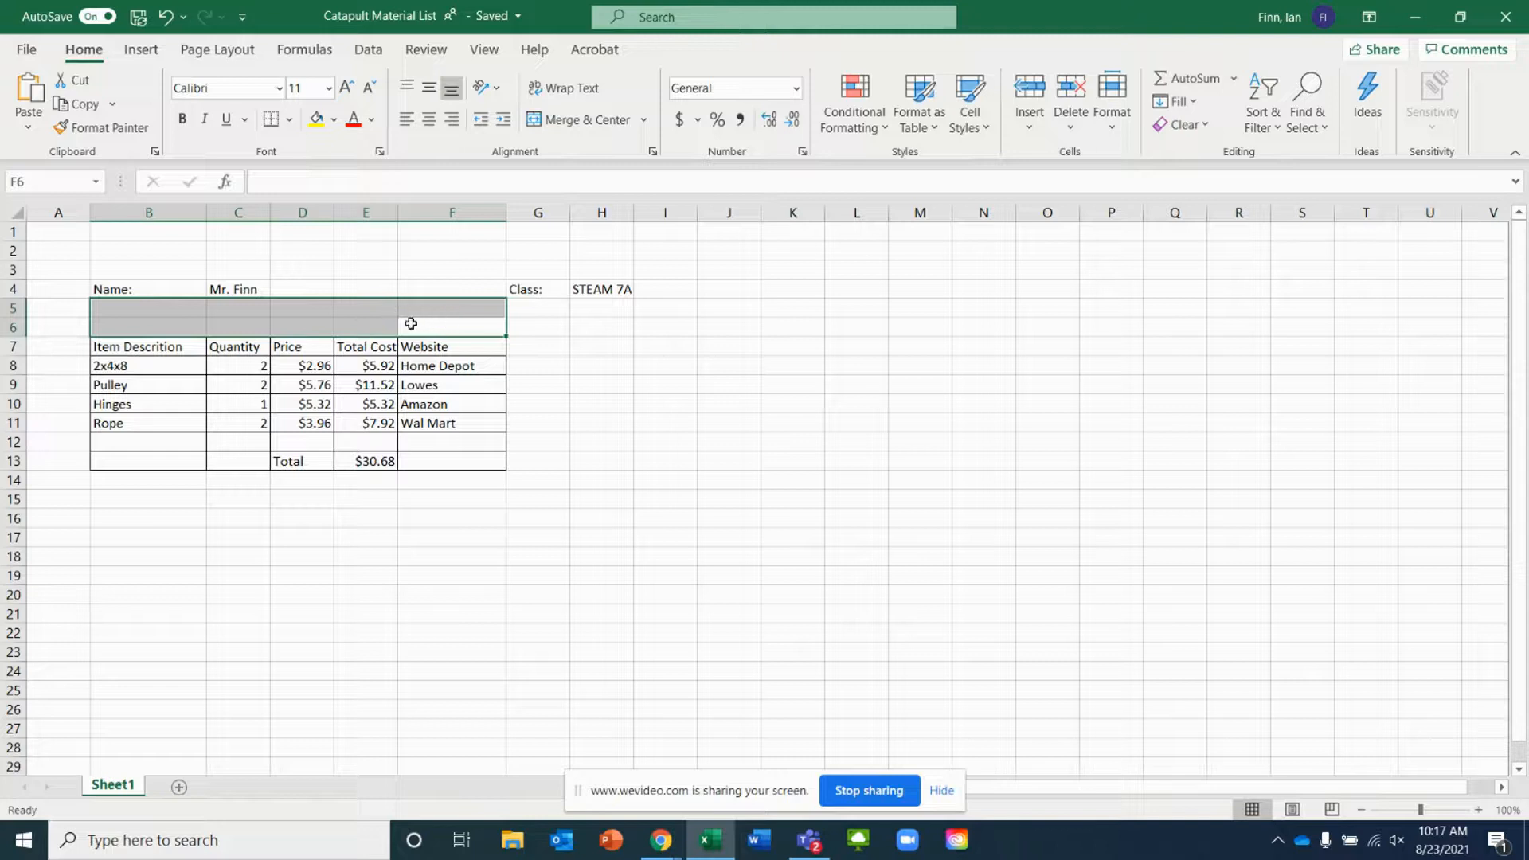
right_click(287, 316)
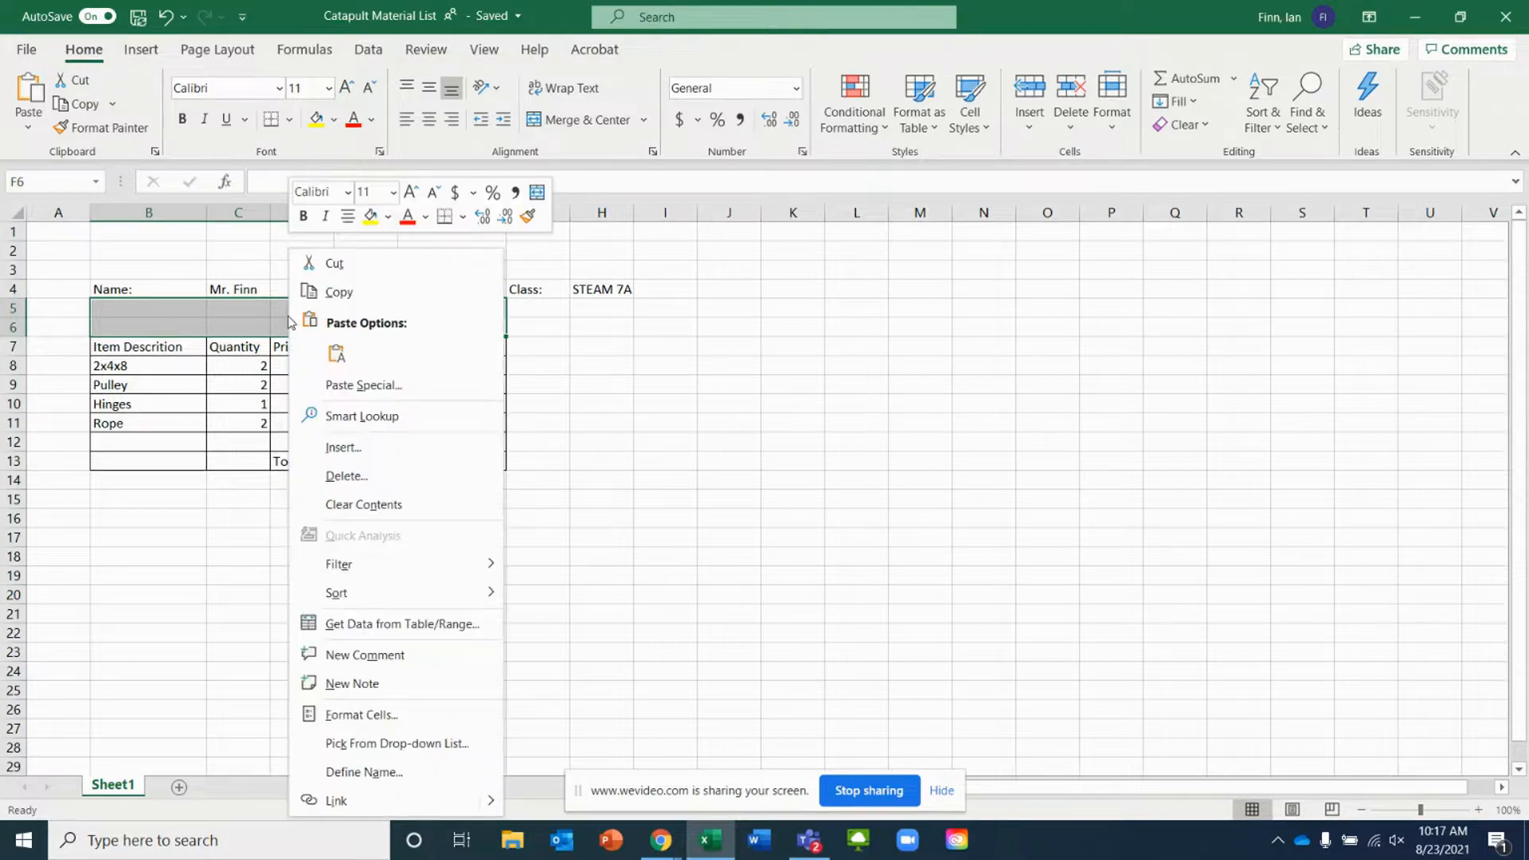
left_click(427, 731)
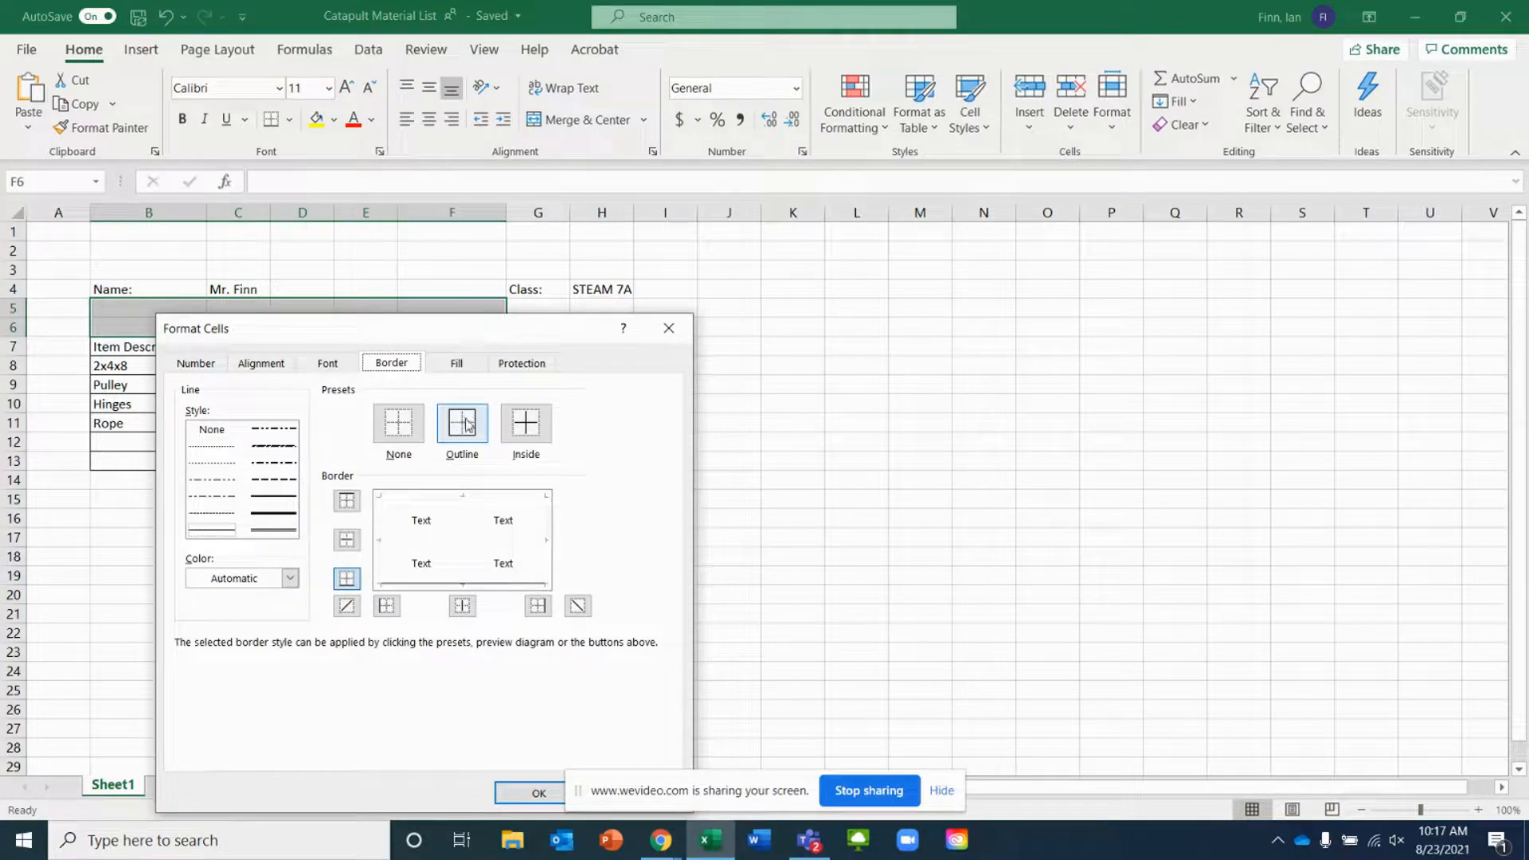
left_click(258, 367)
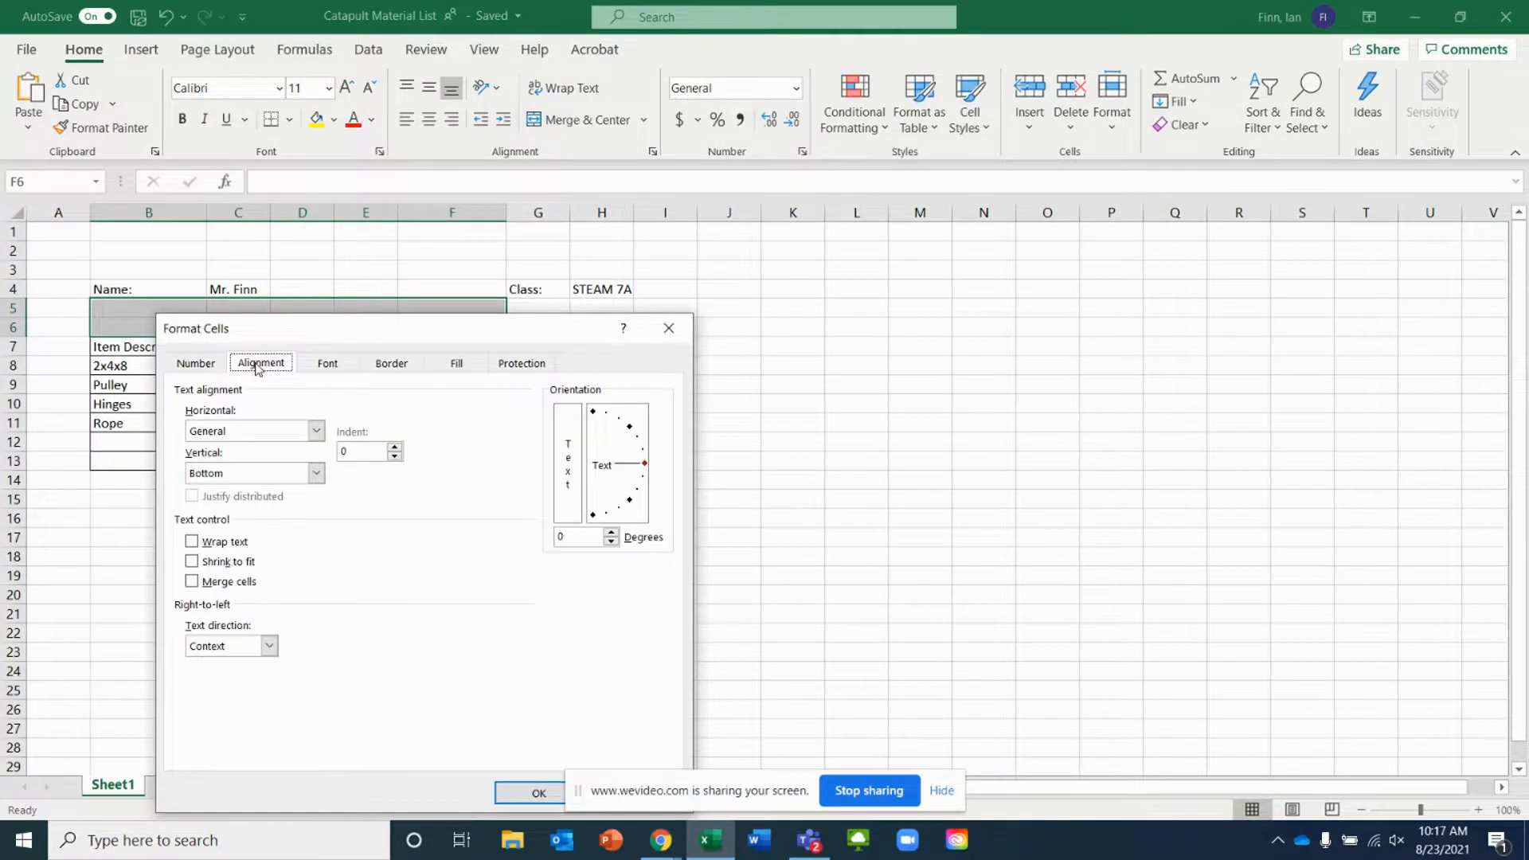
left_click(192, 542)
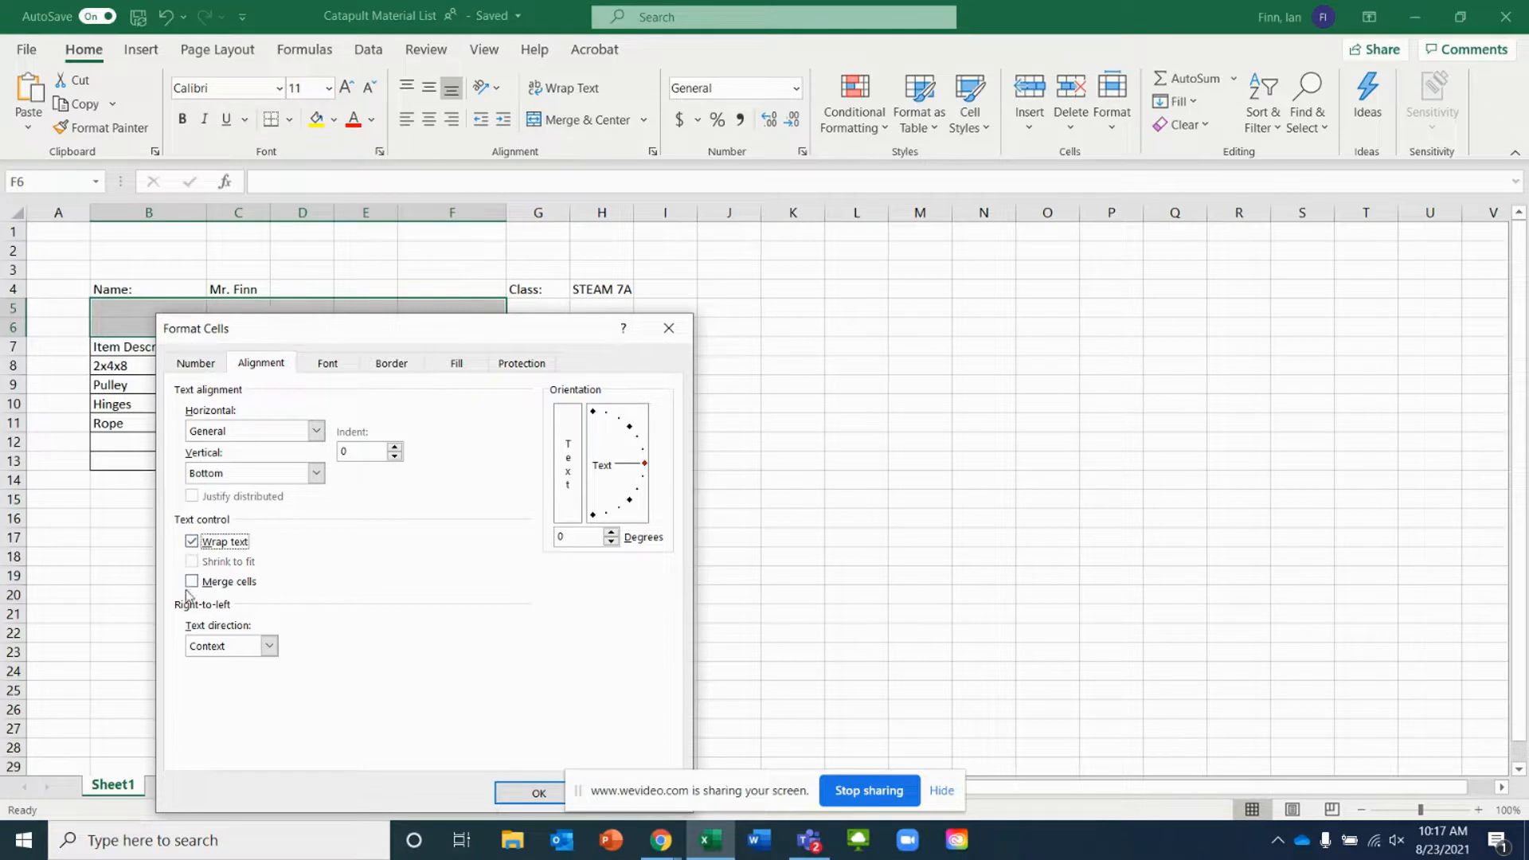
left_click(192, 582)
left_click(316, 430)
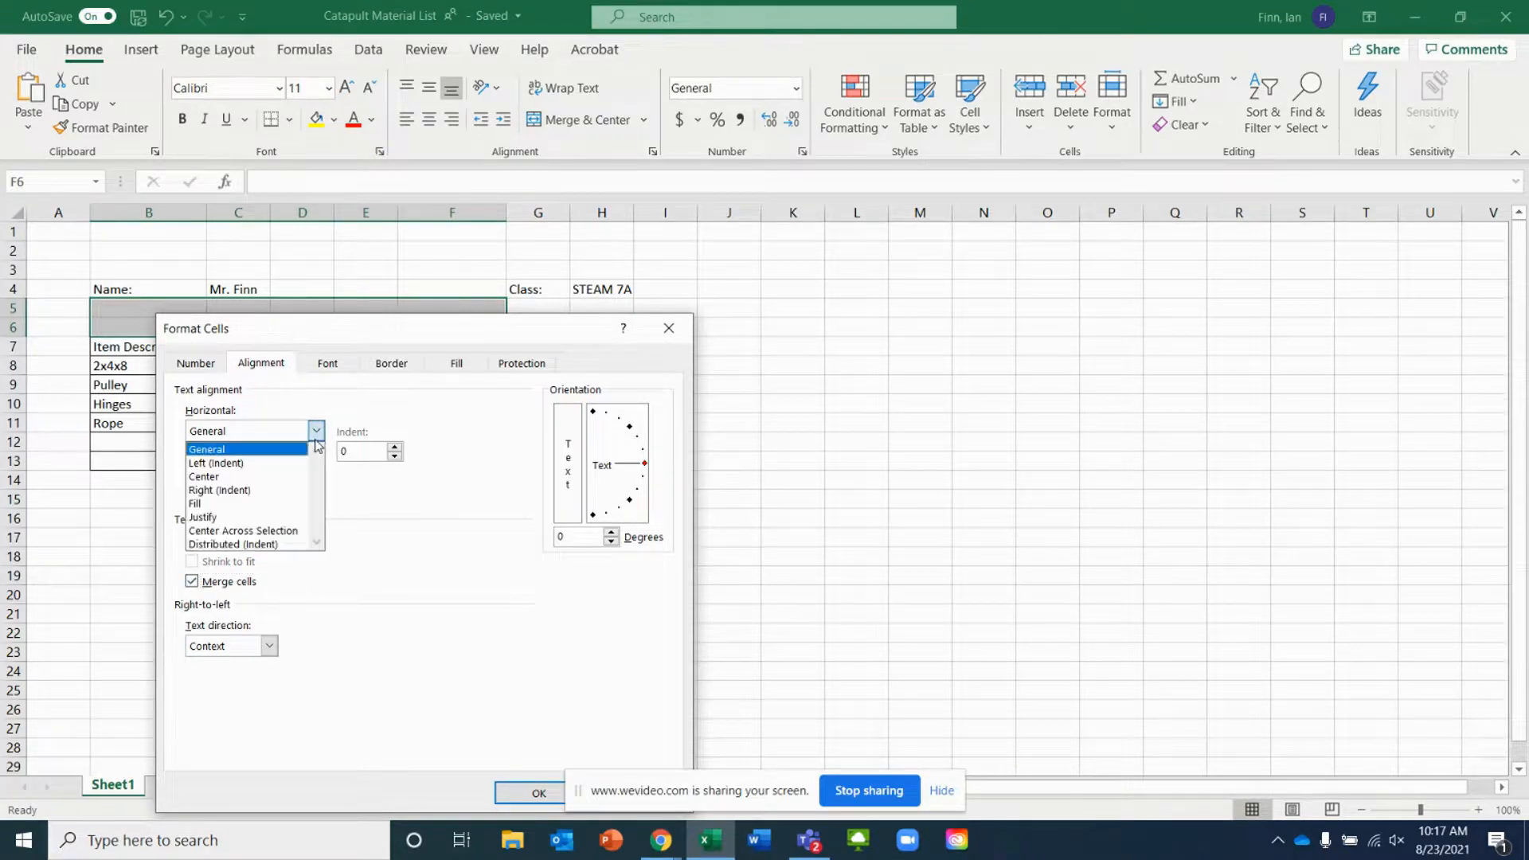
left_click(253, 477)
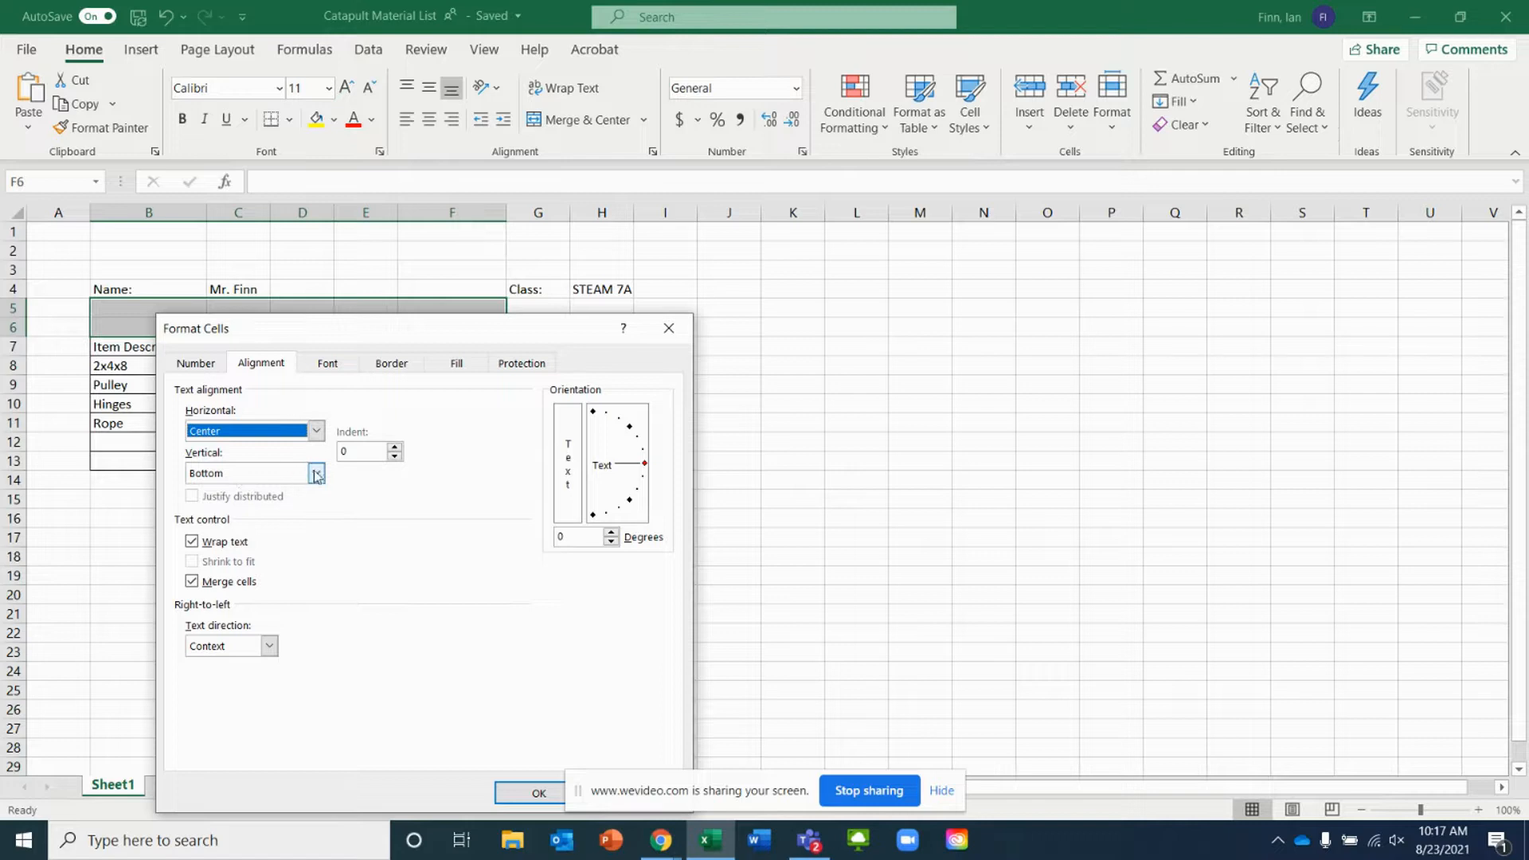
left_click(316, 475)
left_click(238, 508)
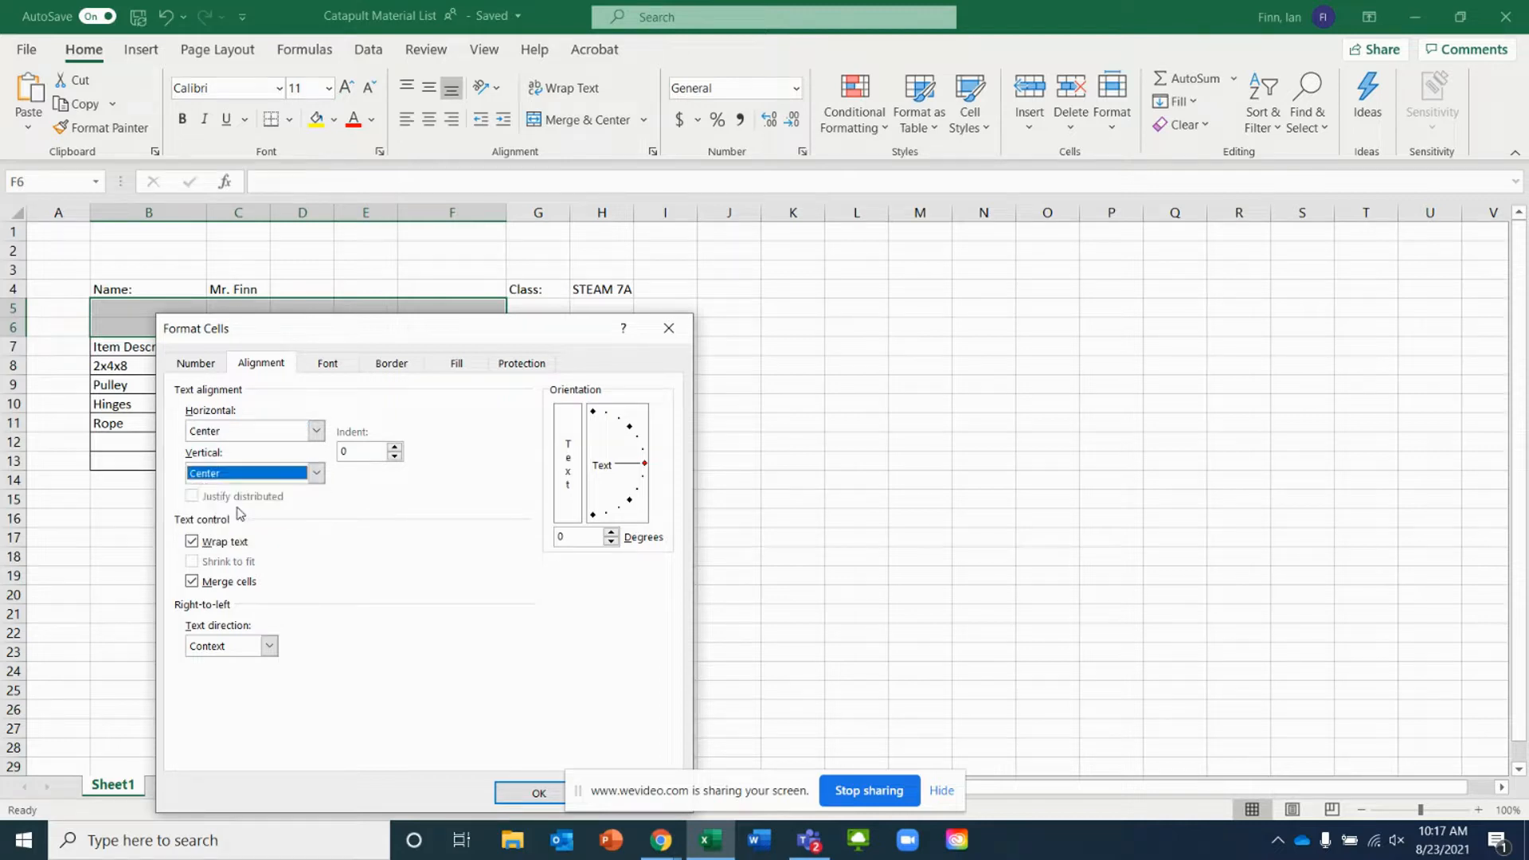
left_click(517, 795)
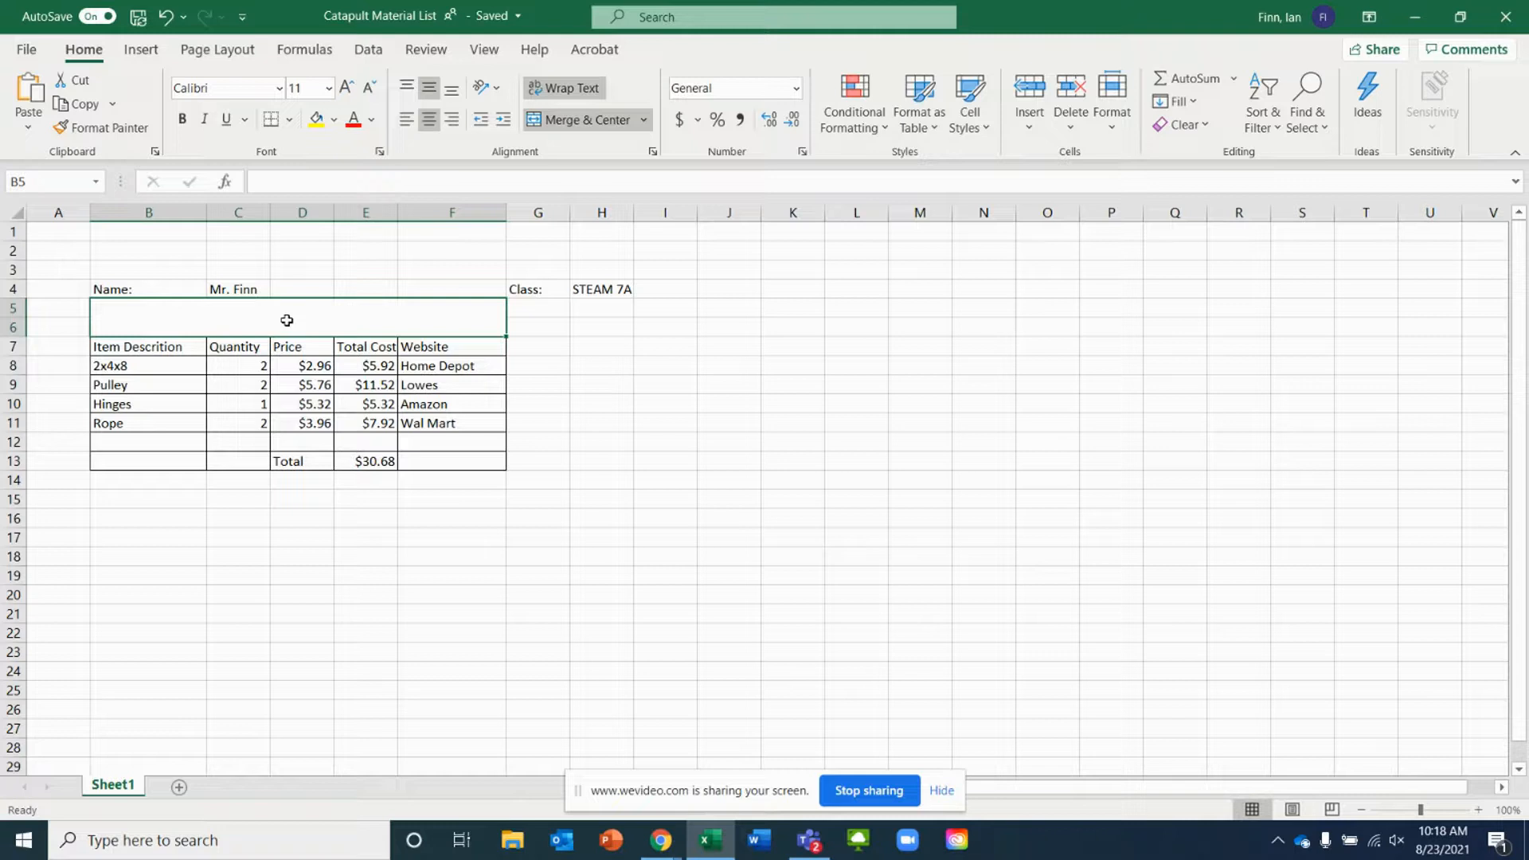
Enter the title Material List- Catapult in the merged cell
type("Material List")
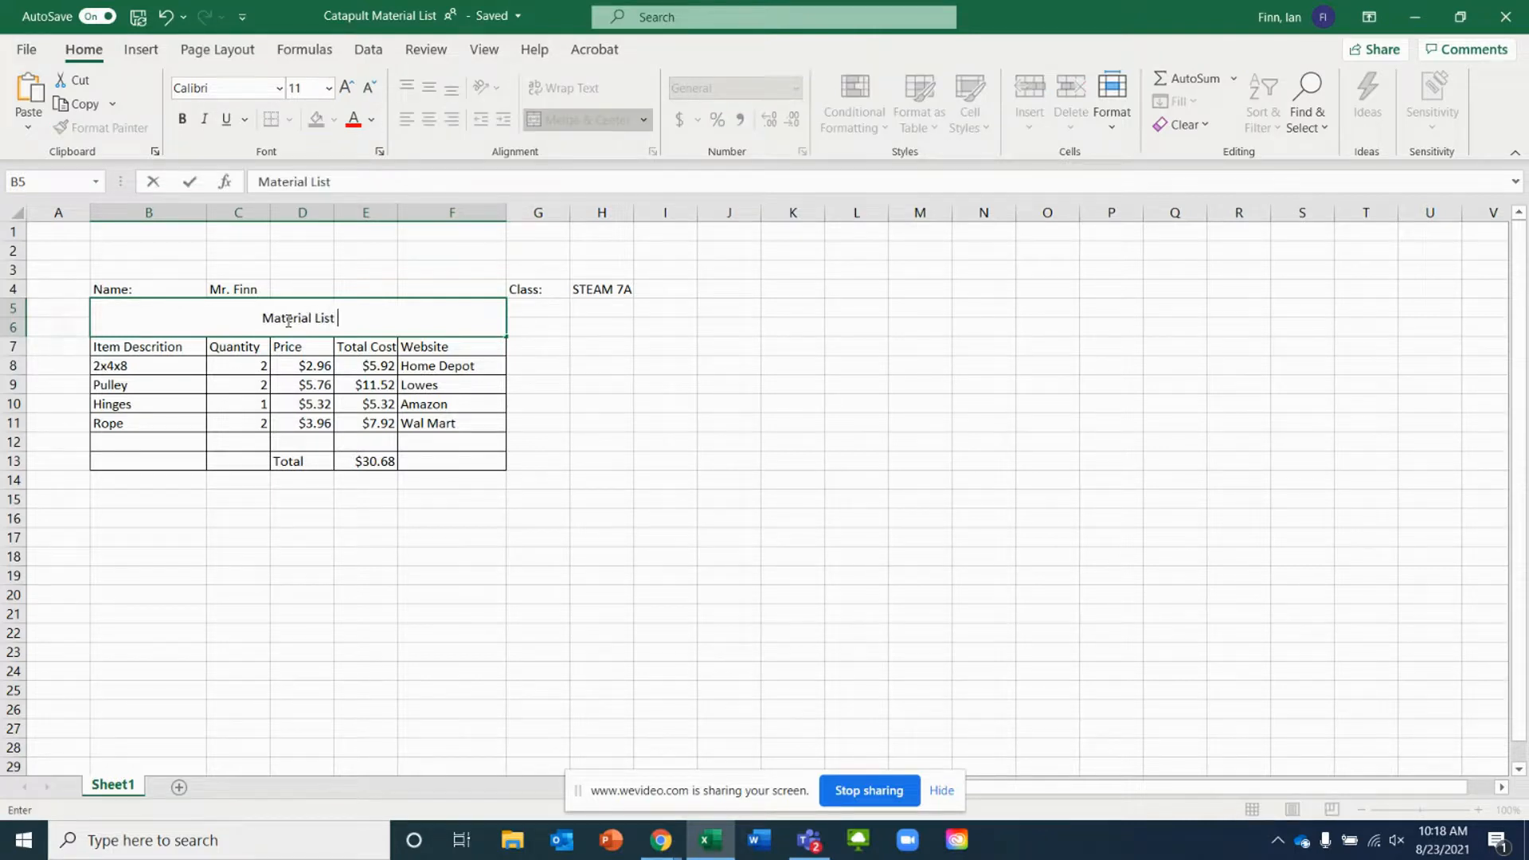
type("- Catapult")
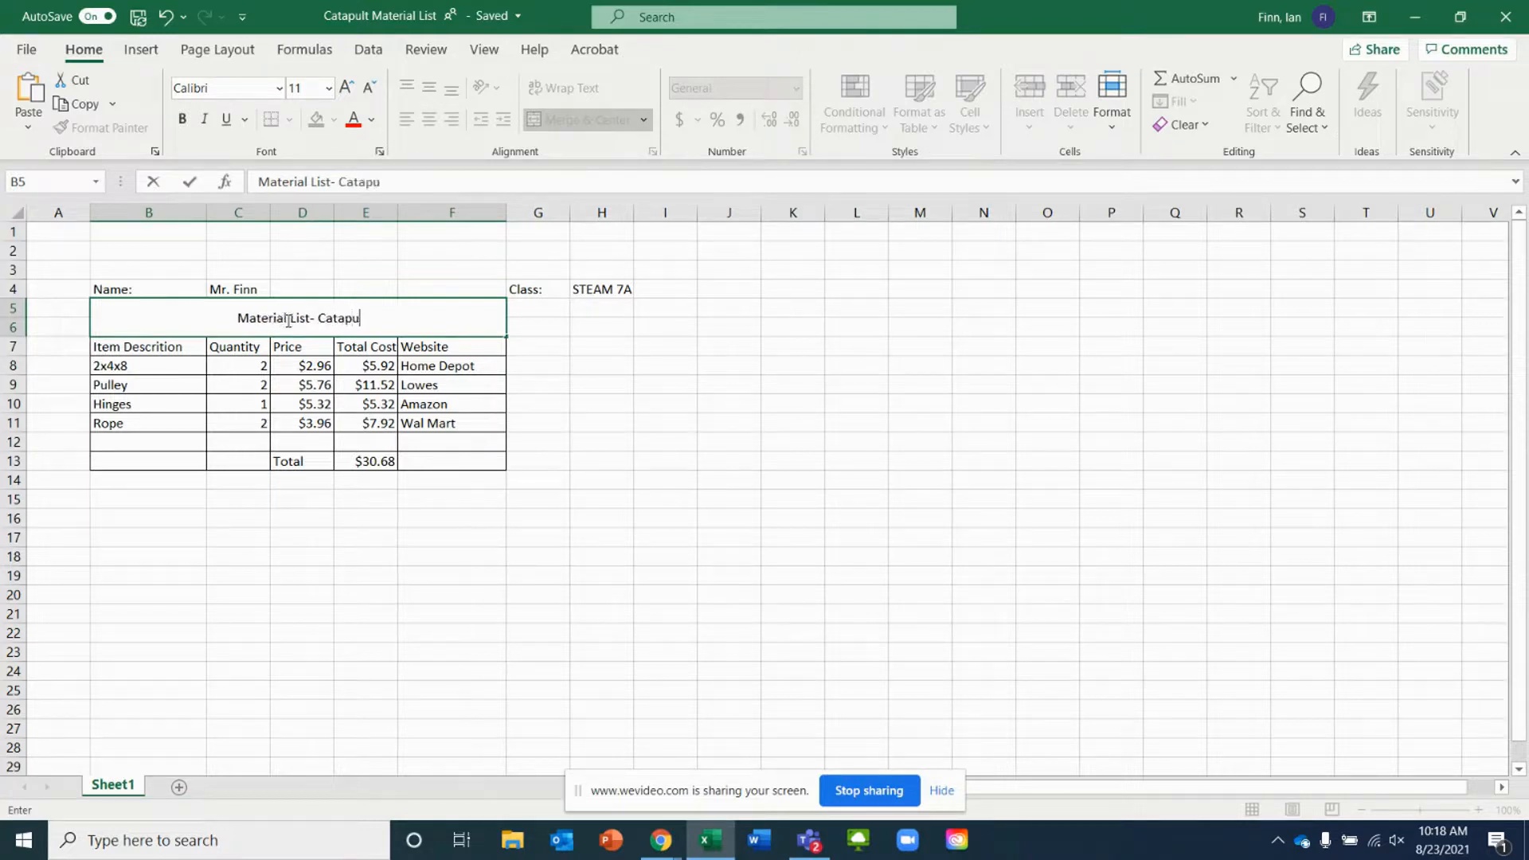
key("Return")
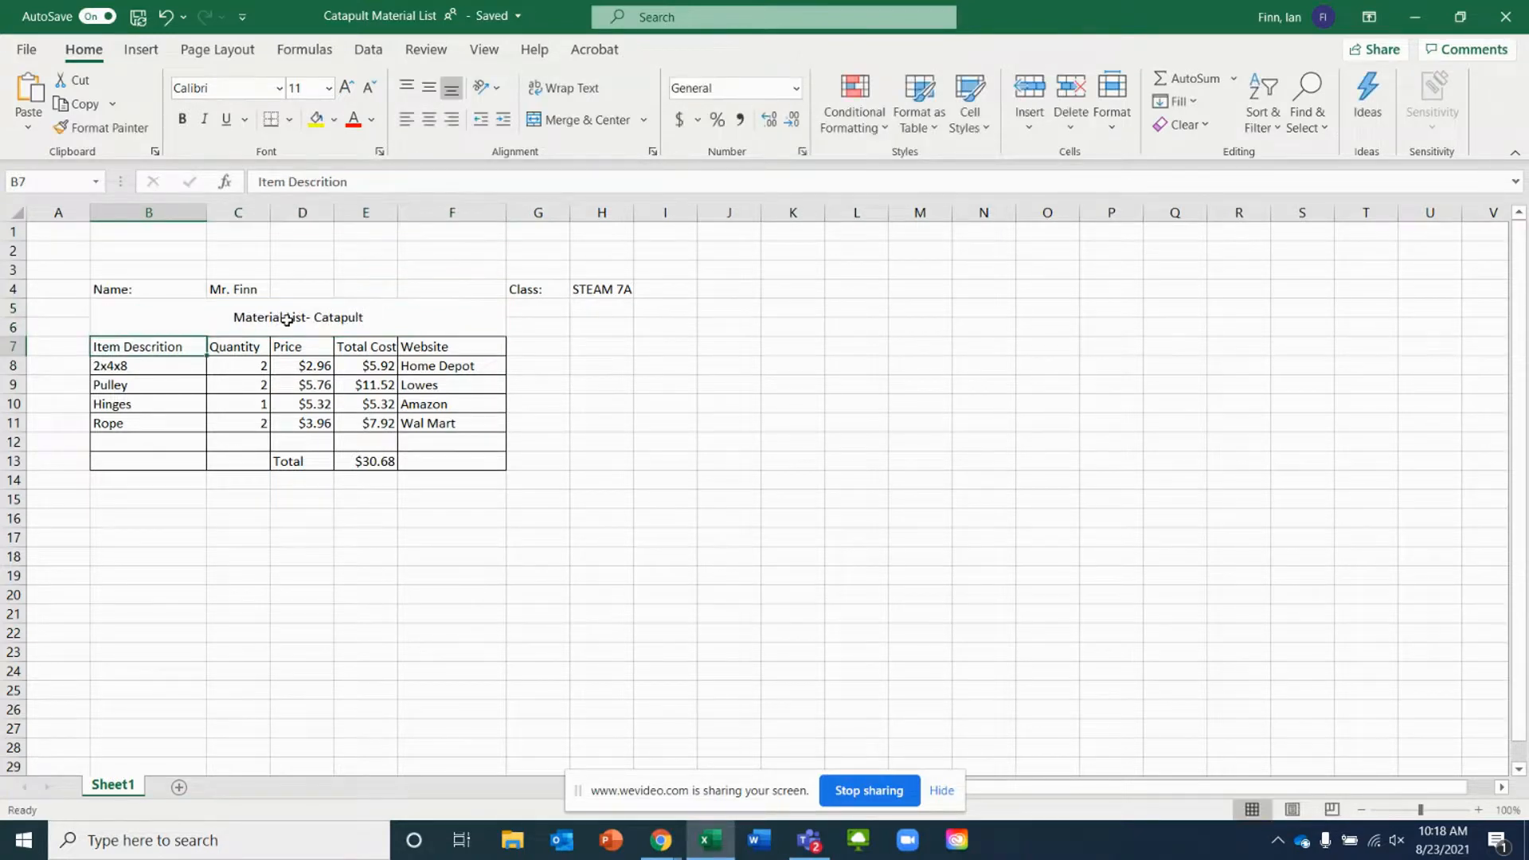
Add an outline border around the merged title cell
left_click(462, 320)
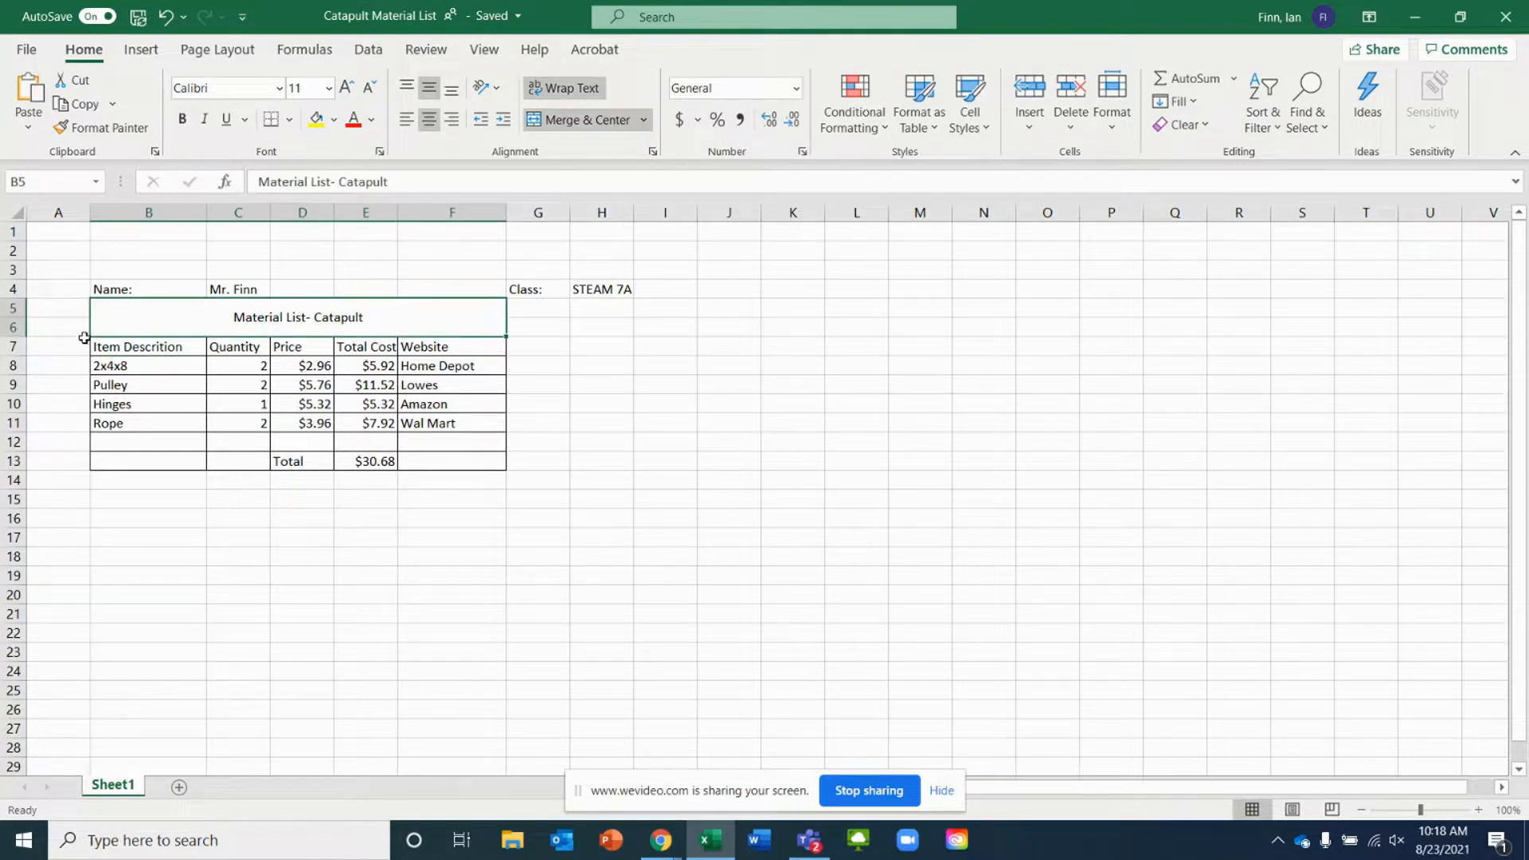
right_click(436, 319)
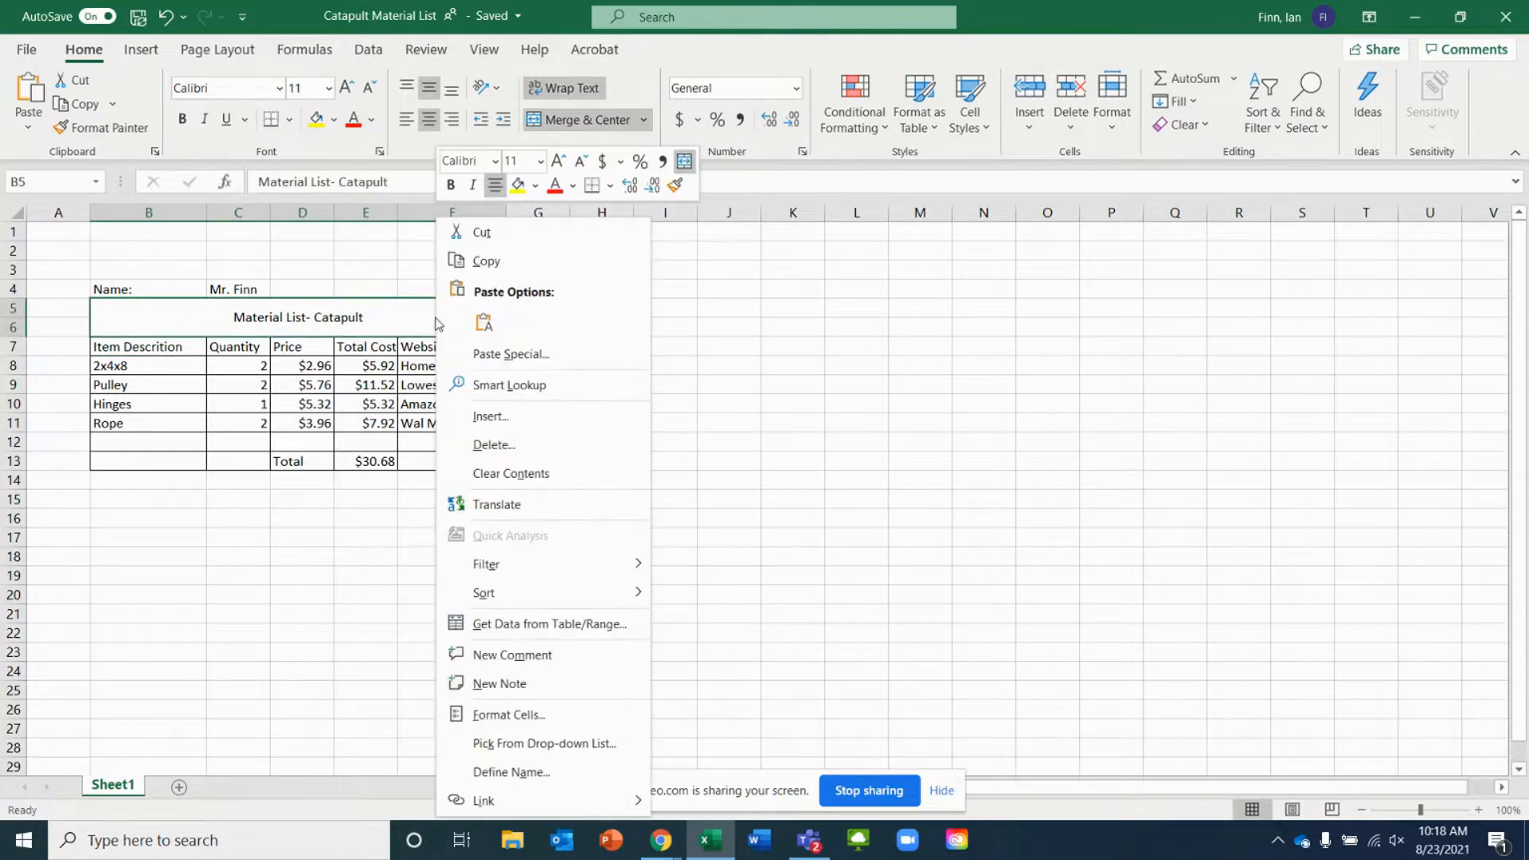
left_click(500, 715)
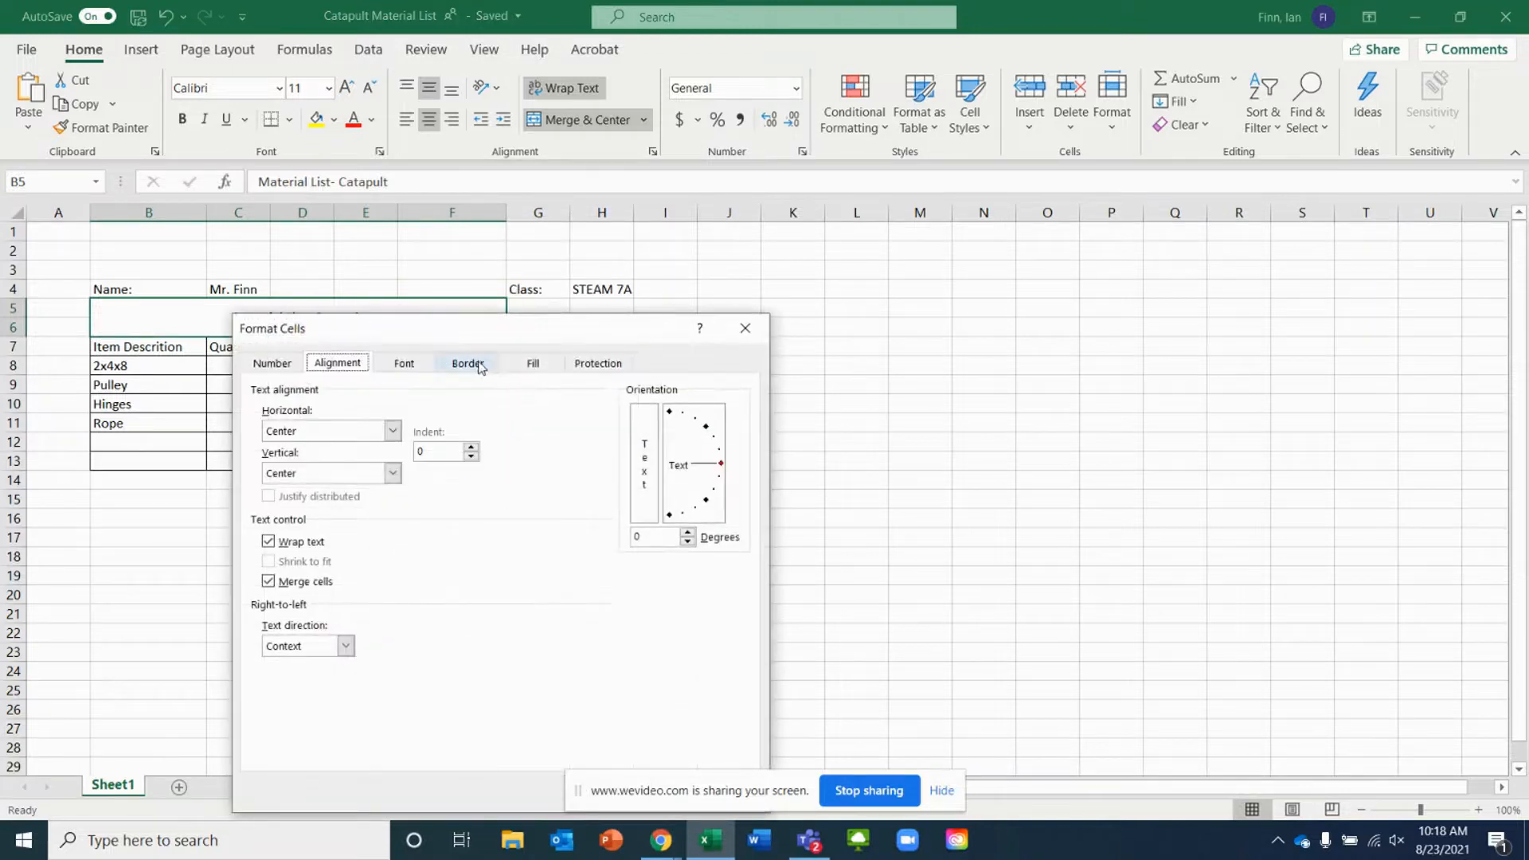
left_click(480, 365)
left_click(532, 403)
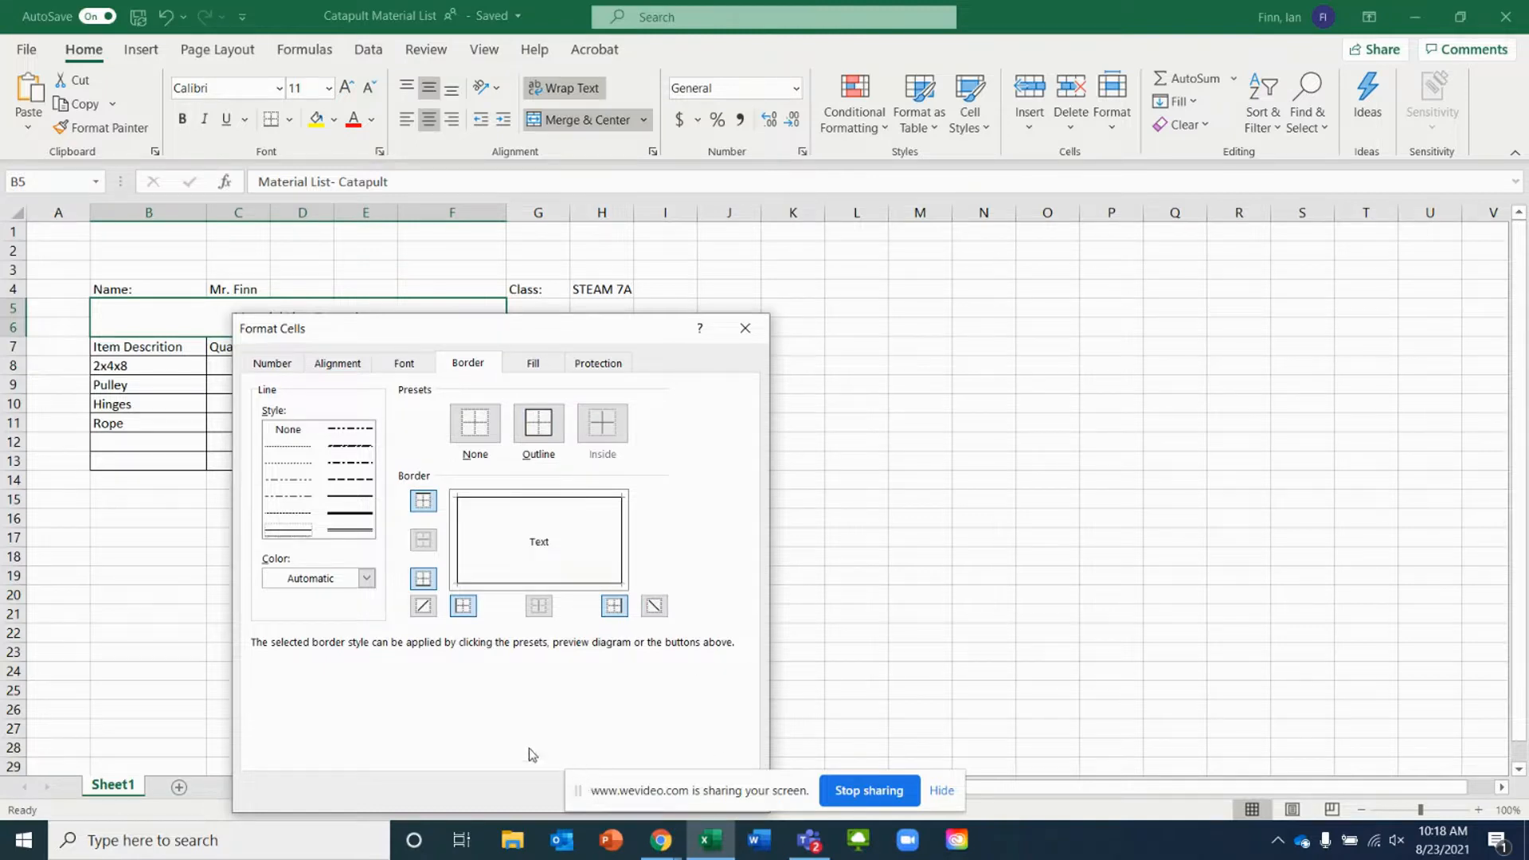
left_click_drag(633, 335, 549, 157)
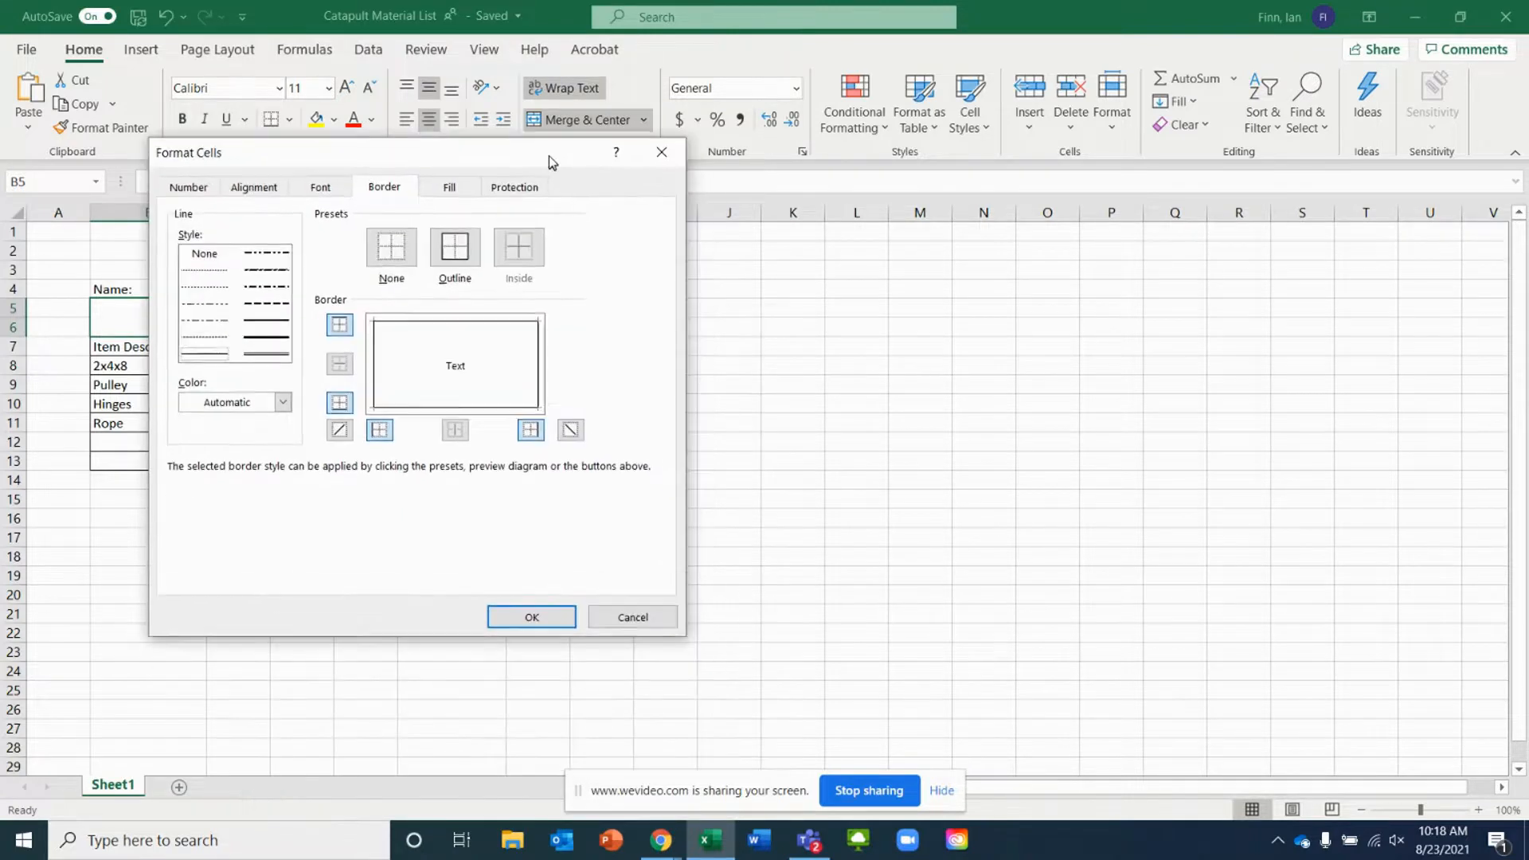
left_click(522, 621)
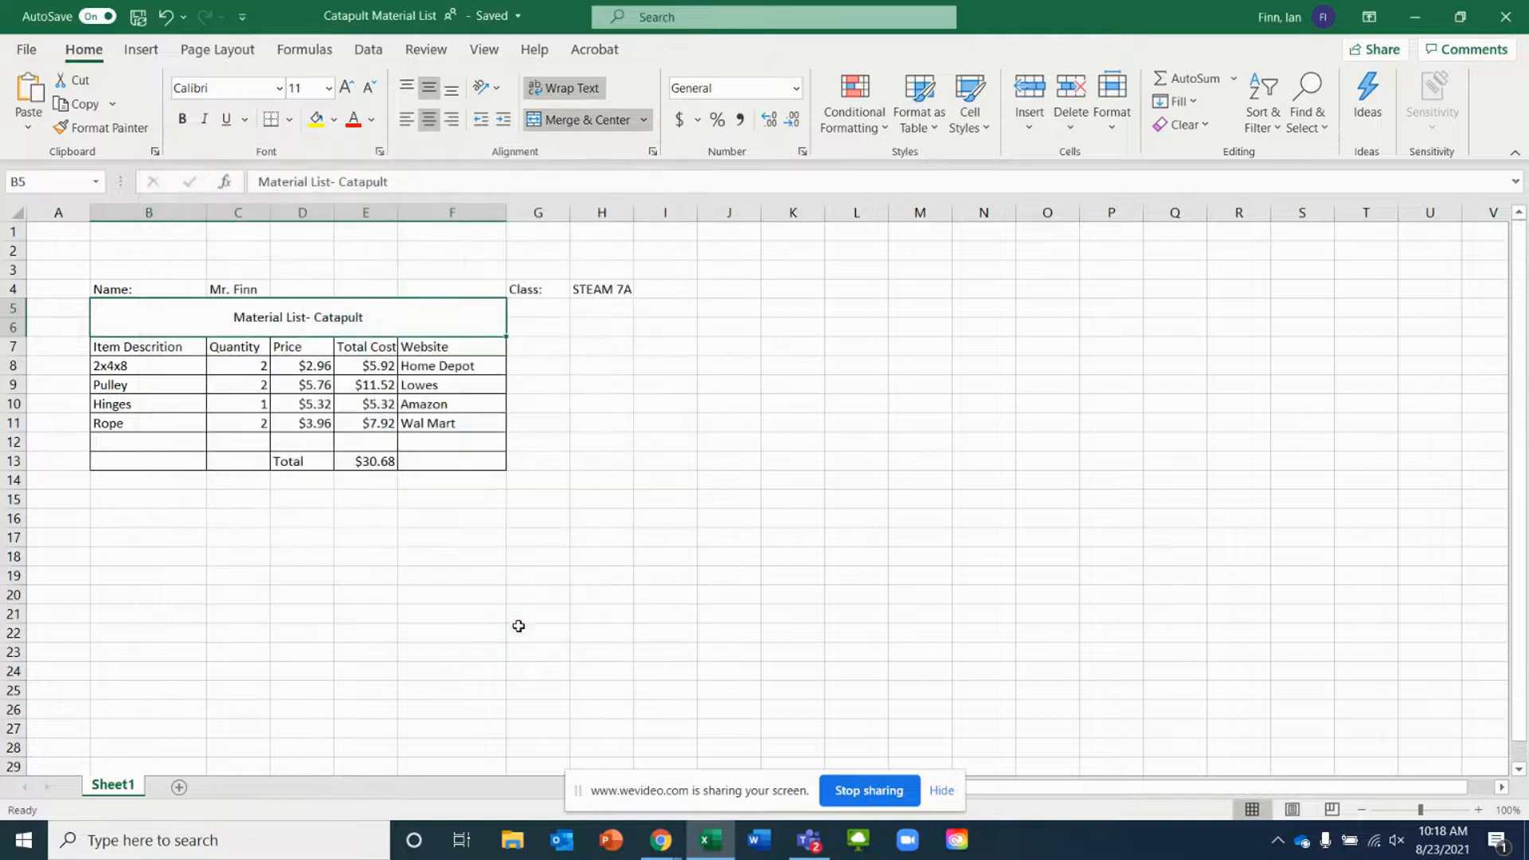
left_click(406, 557)
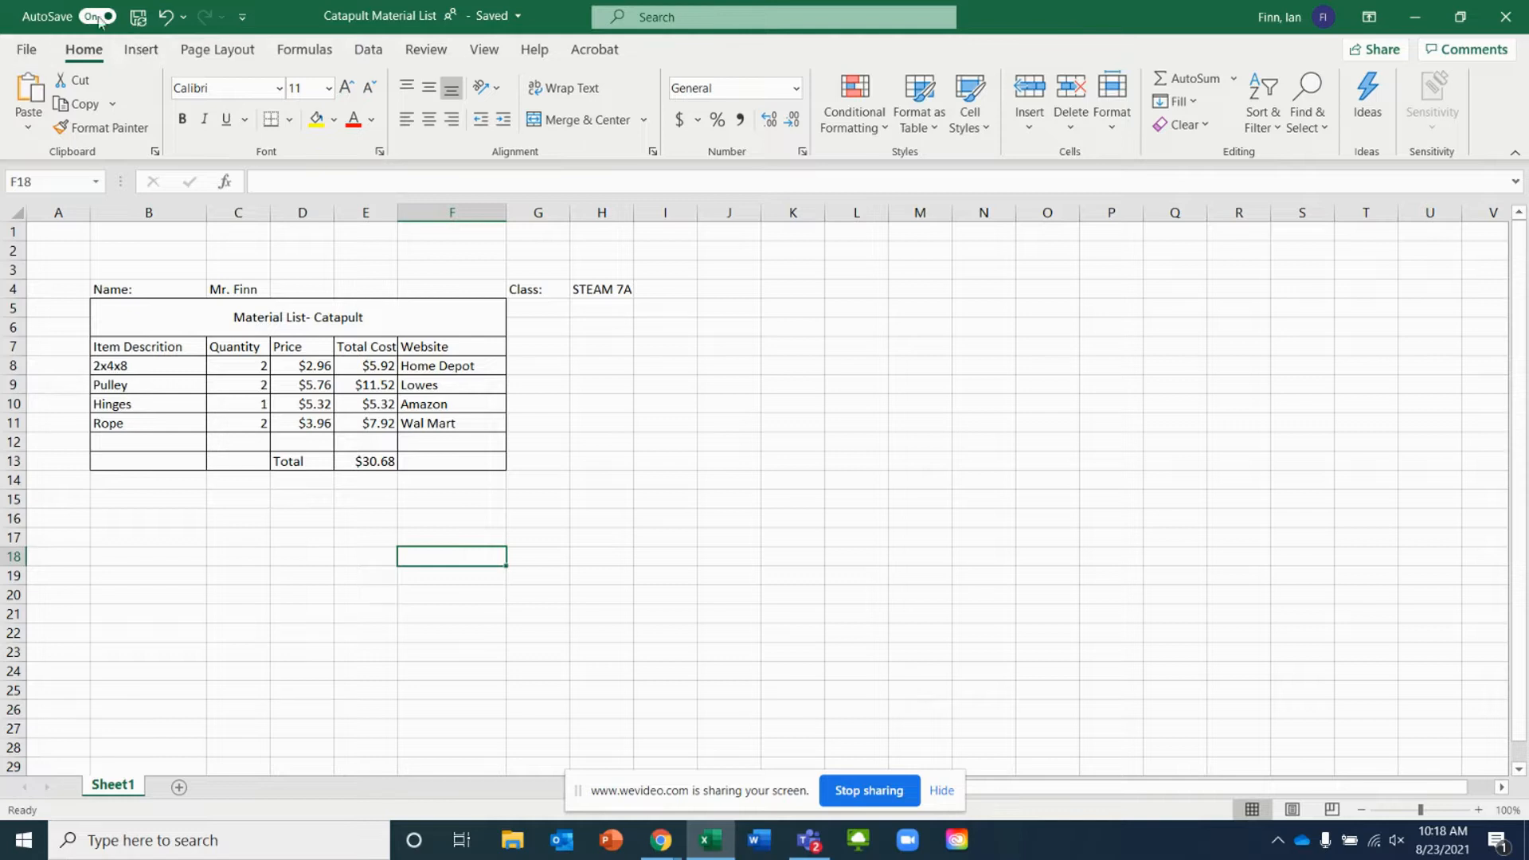
left_click(26, 48)
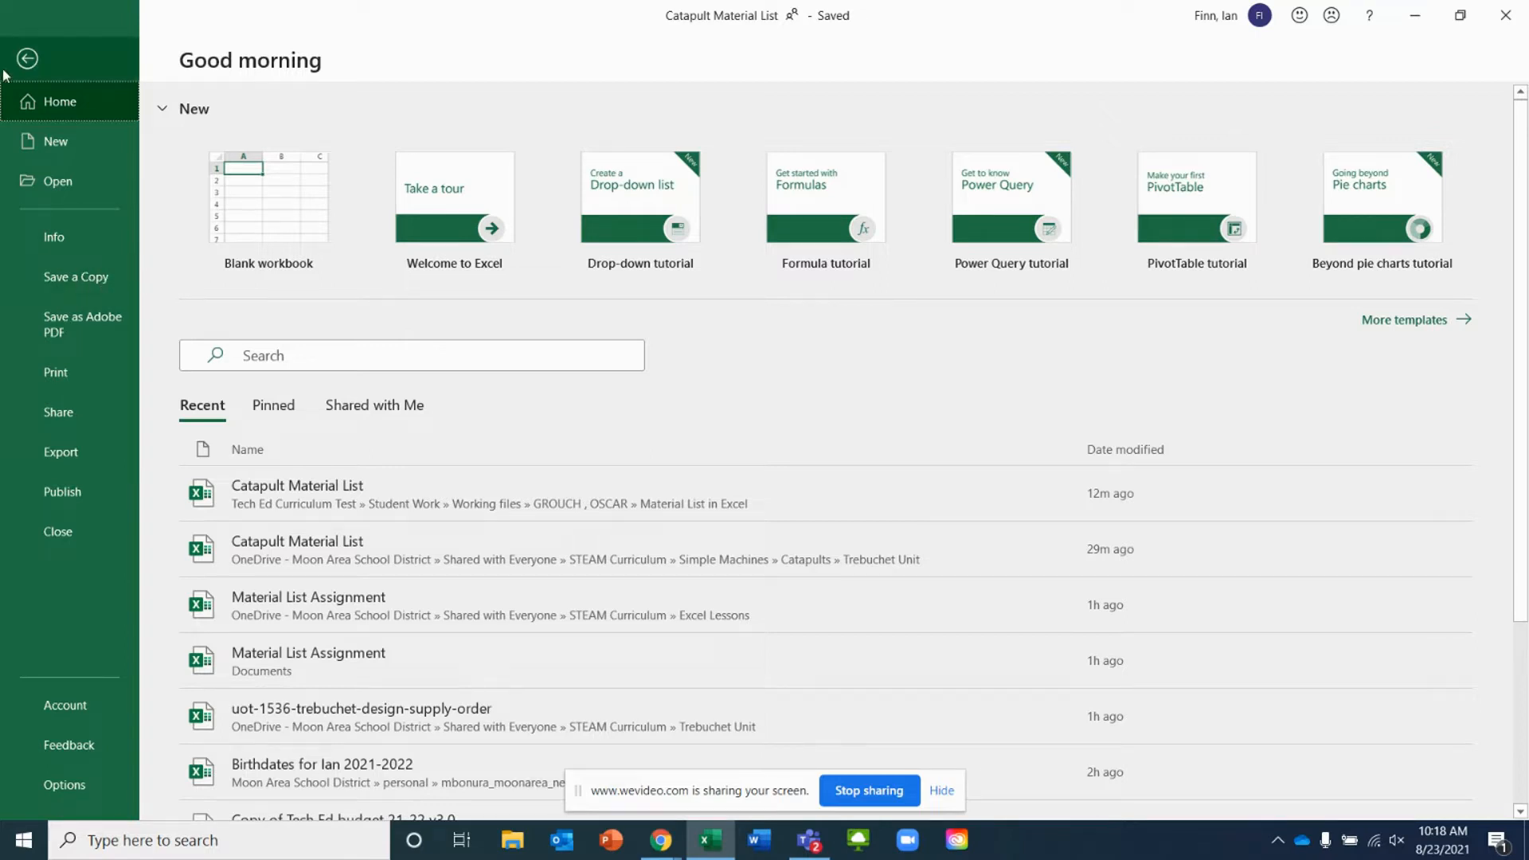
left_click(28, 59)
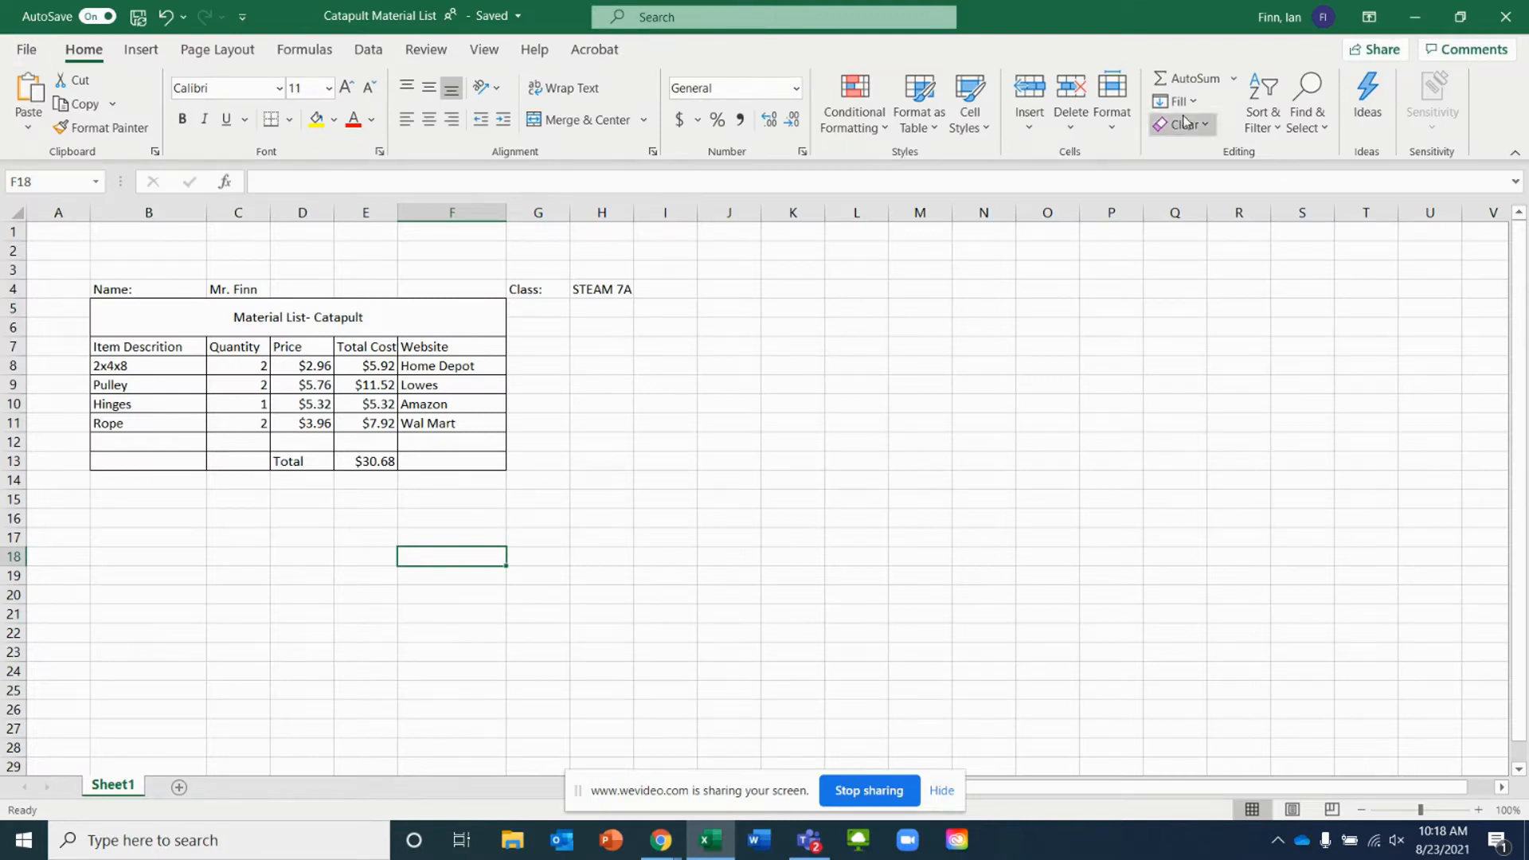
Close the desktop workbook, switch to Teams, resume editing there and close the file view to return to the assignment
left_click(1505, 29)
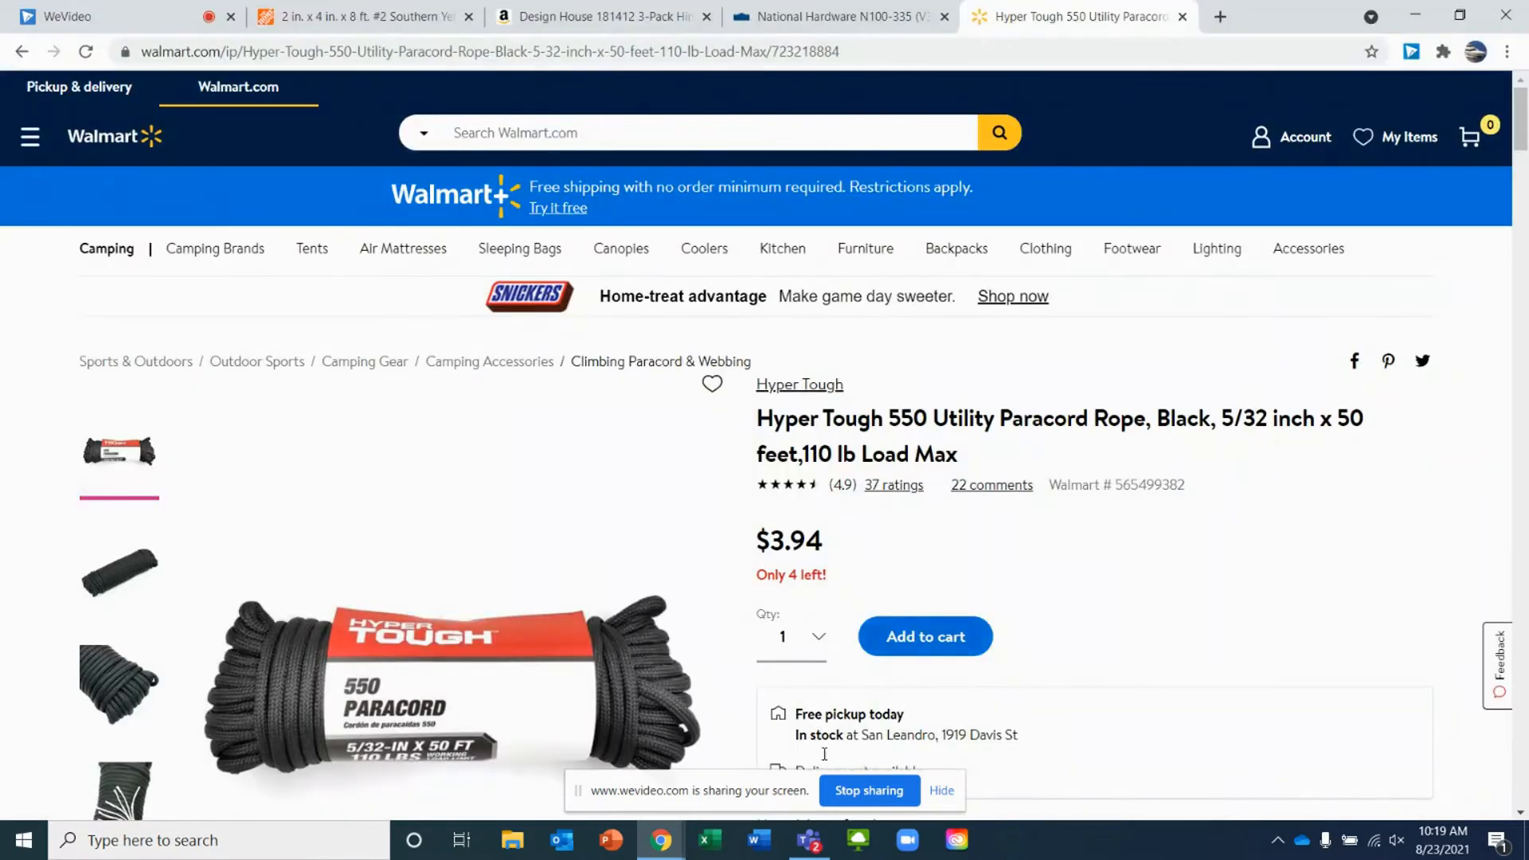
left_click(809, 841)
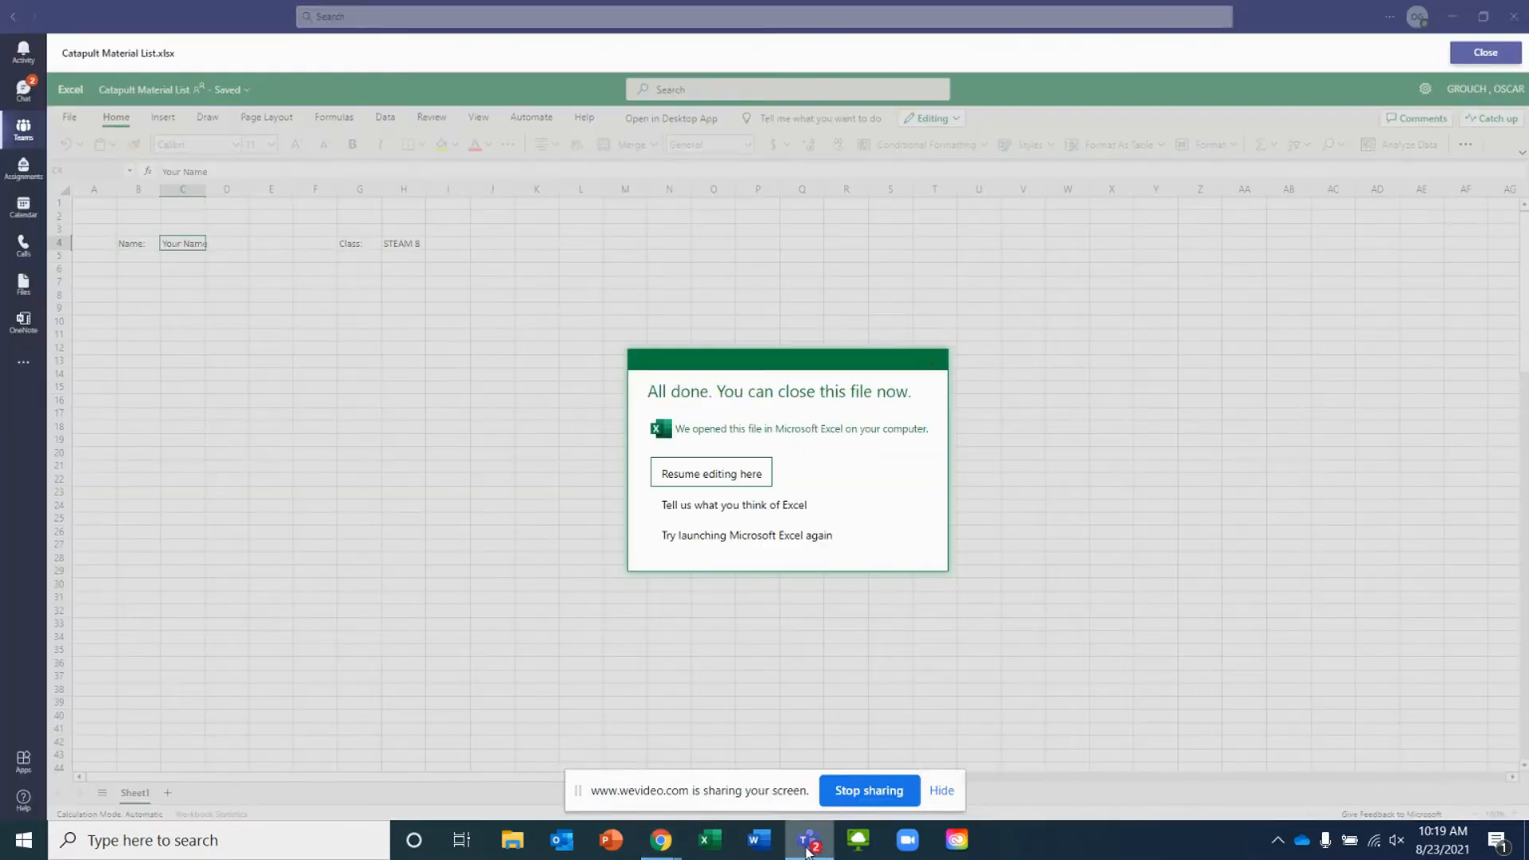
left_click(708, 476)
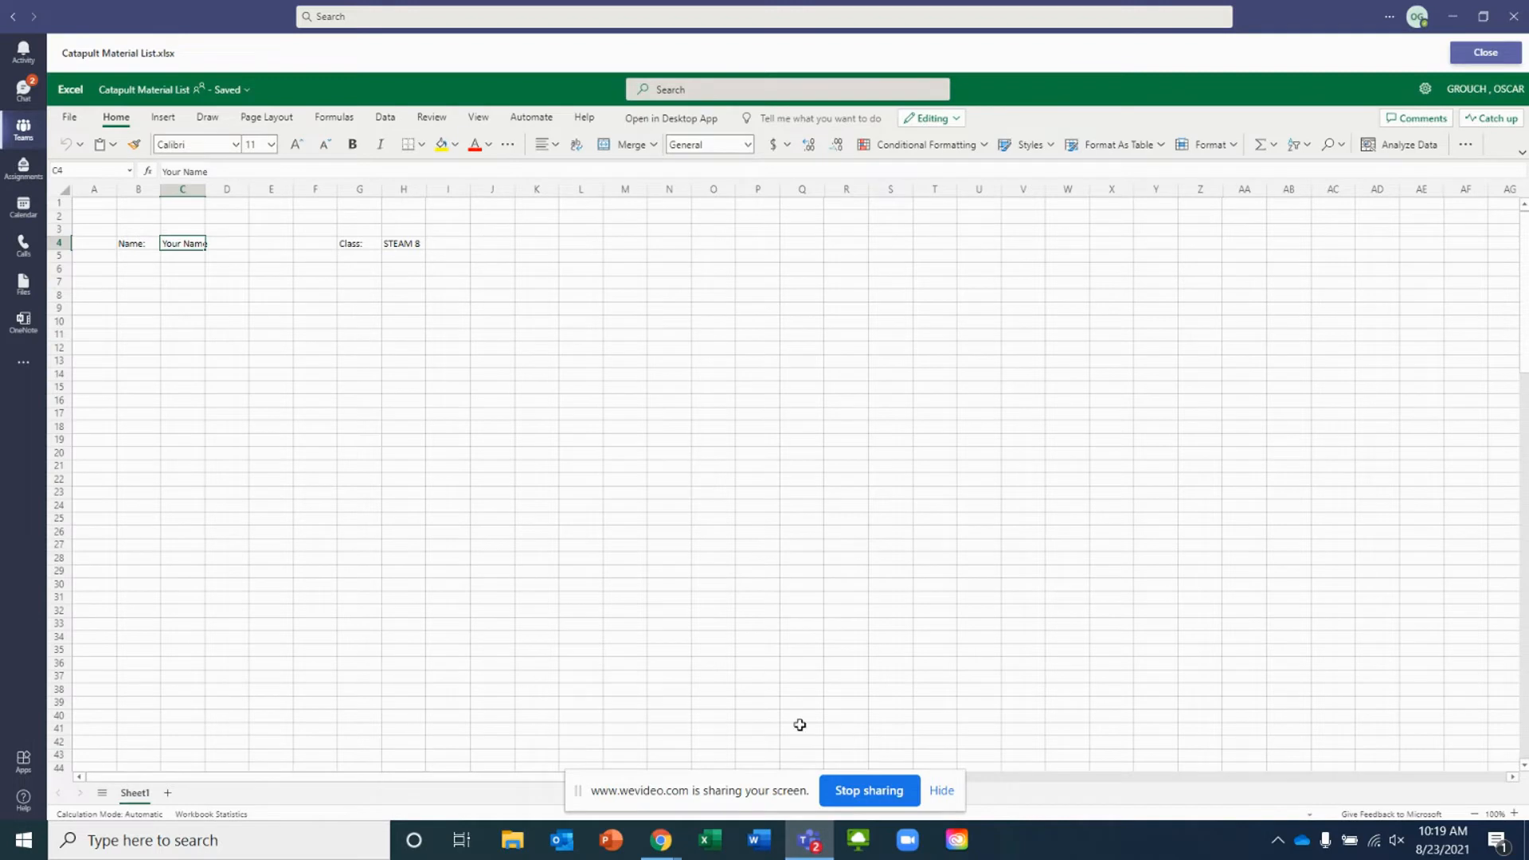
left_click(1474, 55)
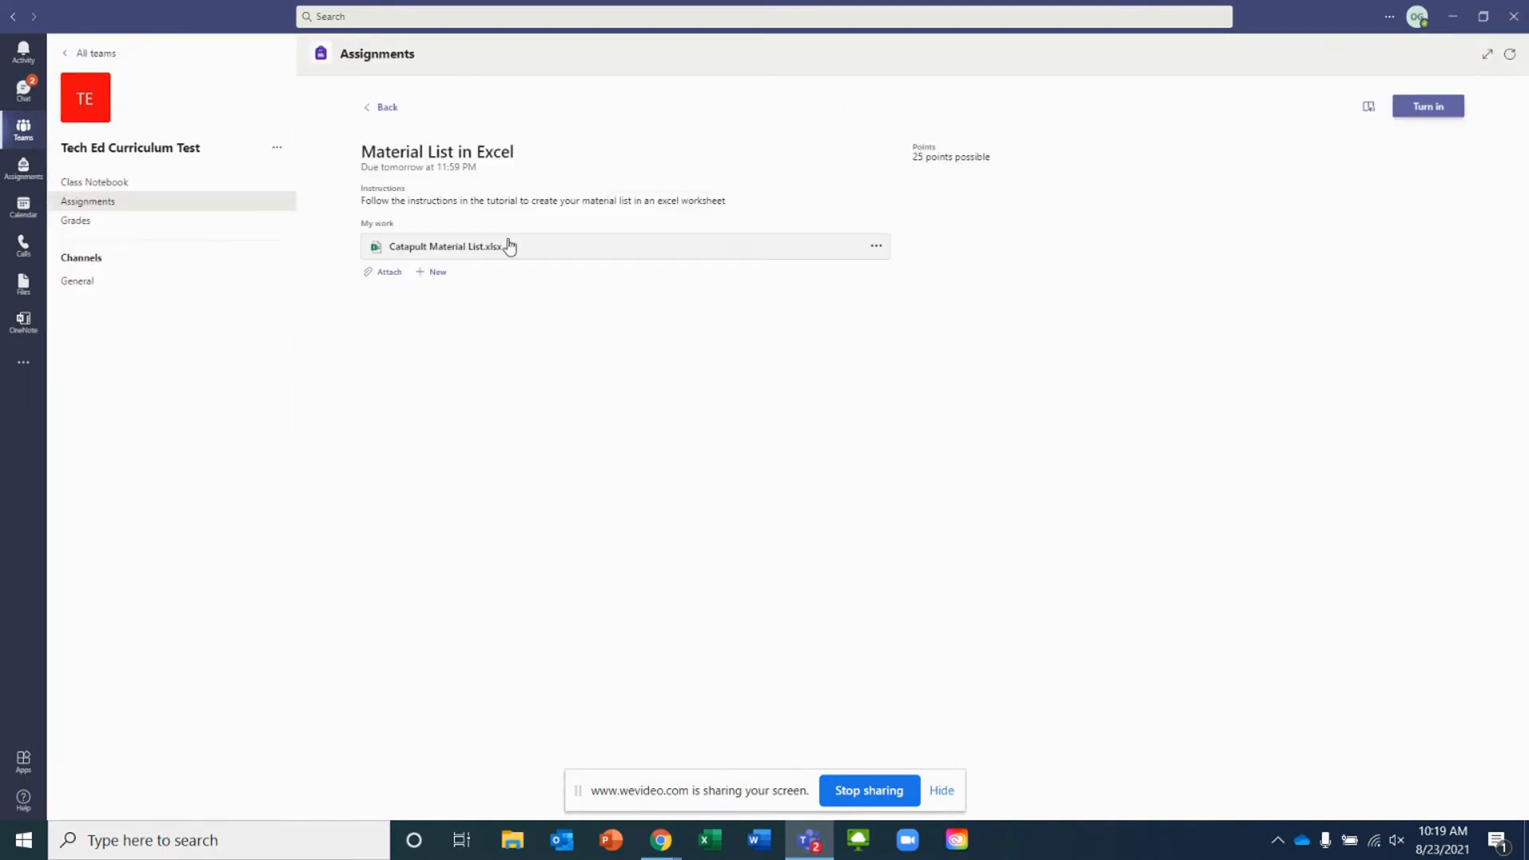
Reopen Catapult Material List.xlsx from the assignment to check the saved material list, then close it
left_click(468, 248)
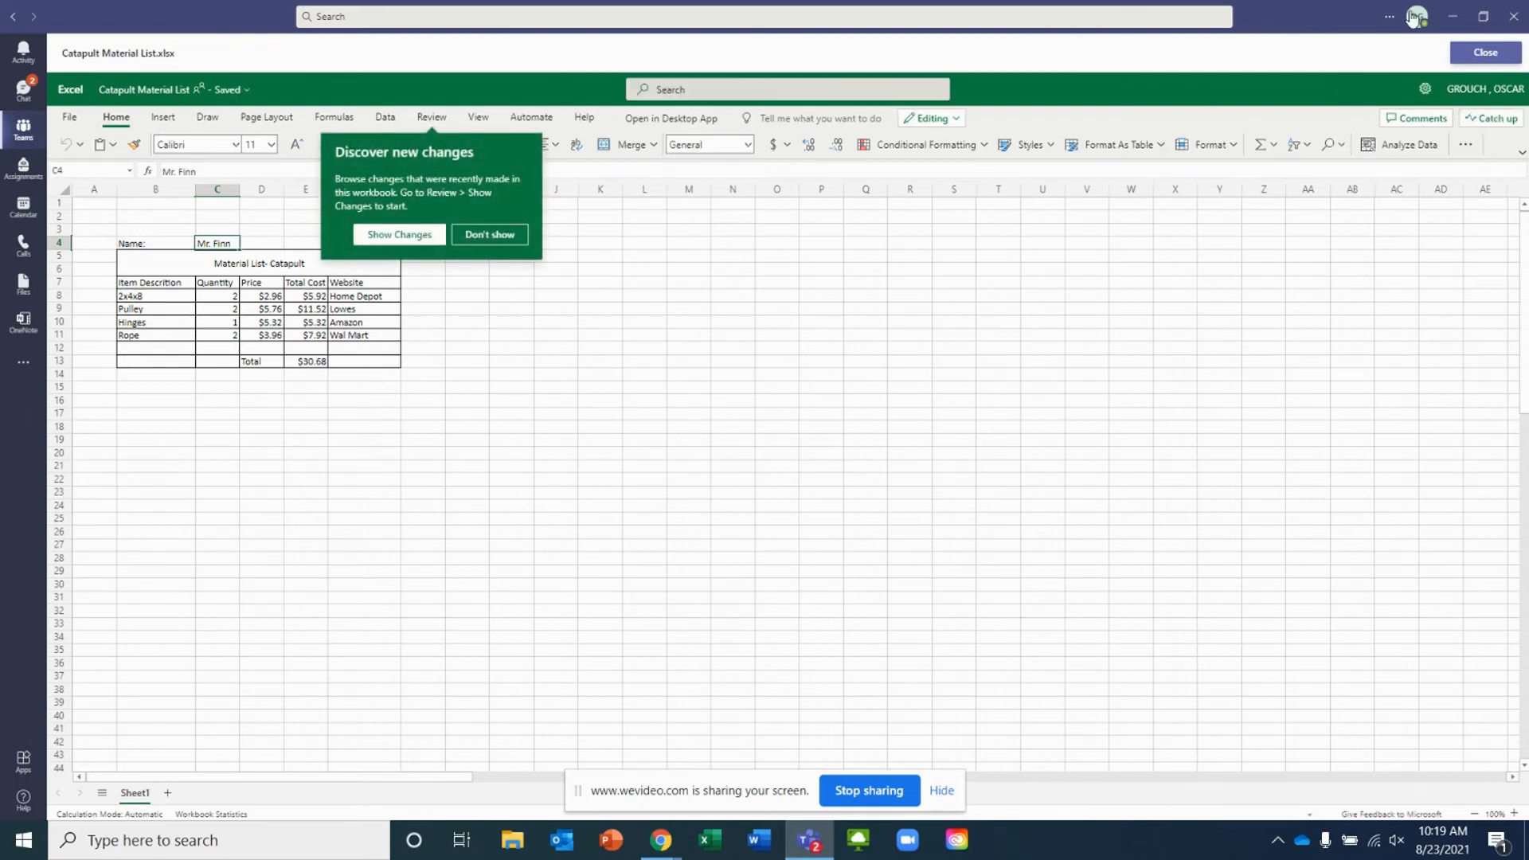
left_click(1484, 53)
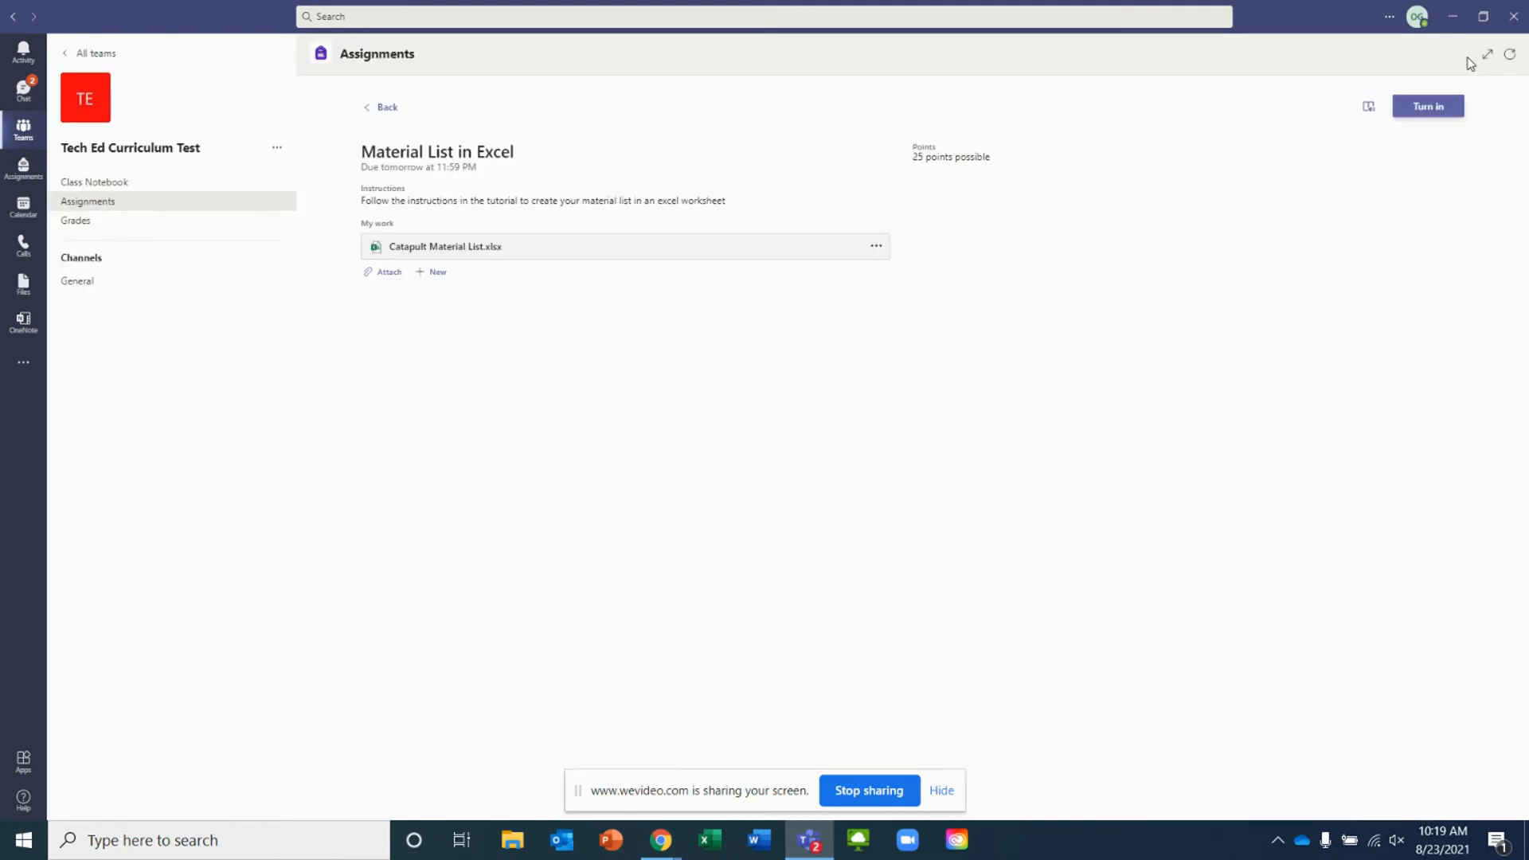